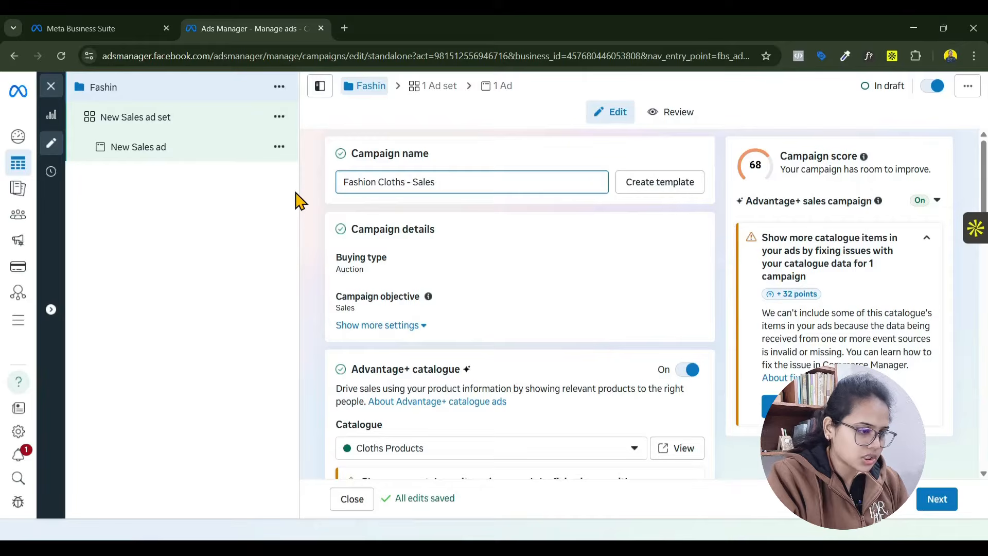
- Complete the campaign name as "Fashion Cloths - Sales - 25/12/25" and set the daily campaign budget to ₹500
{"action": "type", "text": "25/12/25"}
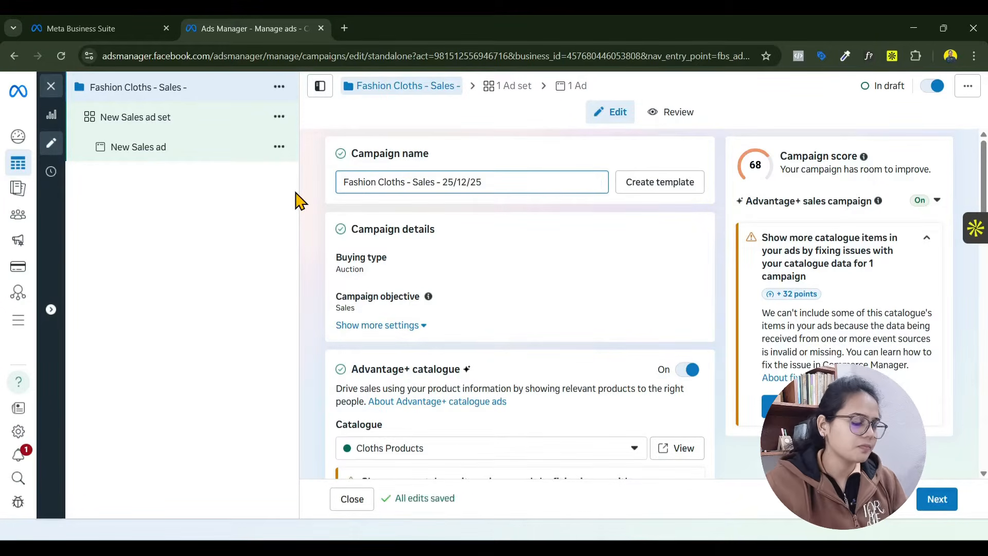
{"action": "scroll", "coordinate": [490, 287], "scroll_direction": "down", "scroll_amount": 3}
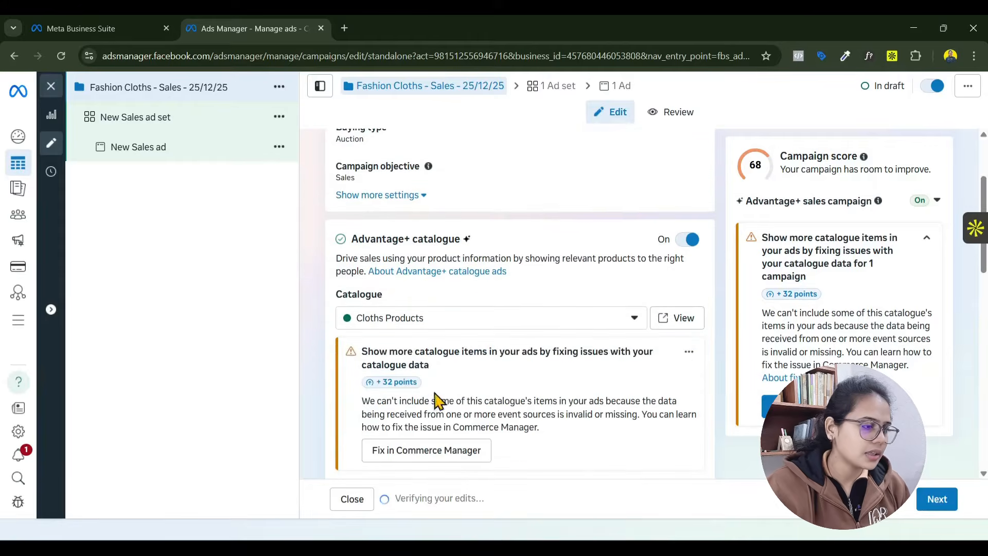
{"action": "scroll", "coordinate": [586, 330], "scroll_direction": "down", "scroll_amount": 1}
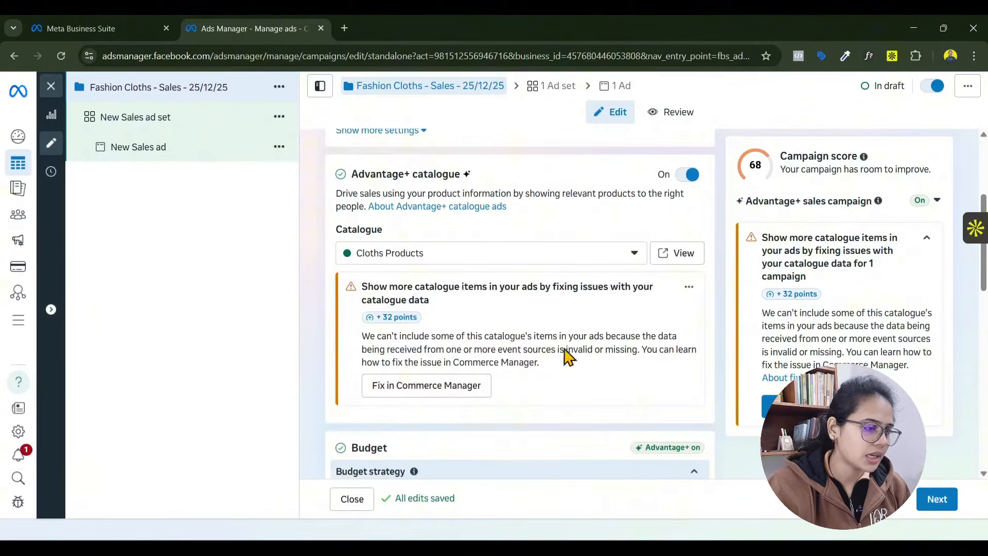
{"action": "scroll", "coordinate": [515, 319], "scroll_direction": "down", "scroll_amount": 5}
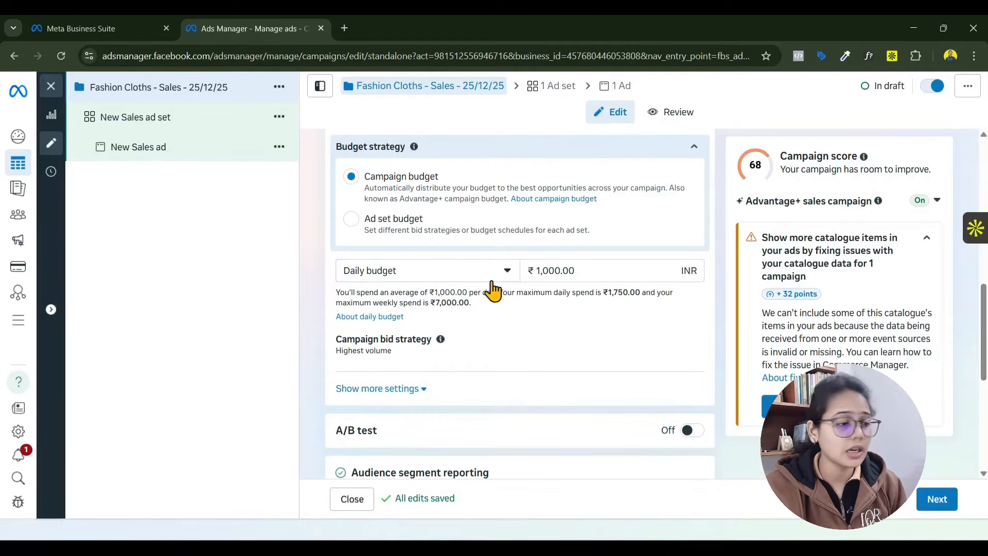
{"action": "left_click_drag", "start_coordinate": [550, 271], "coordinate": [504, 282]}
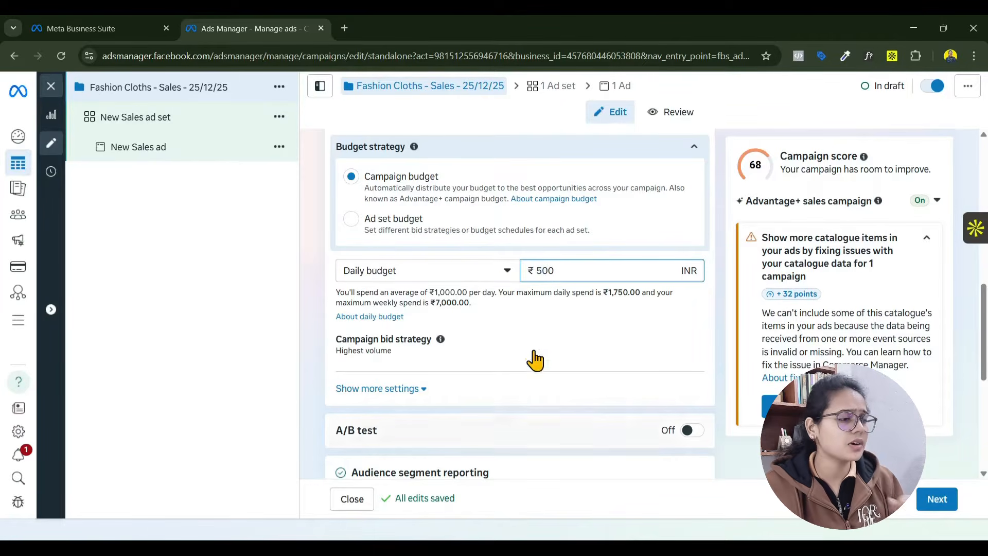
- Open the campaign's ad set and rename it "Website - Location - Interest"
{"action": "scroll", "coordinate": [567, 381], "scroll_direction": "down", "scroll_amount": 3}
{"action": "scroll", "coordinate": [592, 361], "scroll_direction": "down", "scroll_amount": 3}
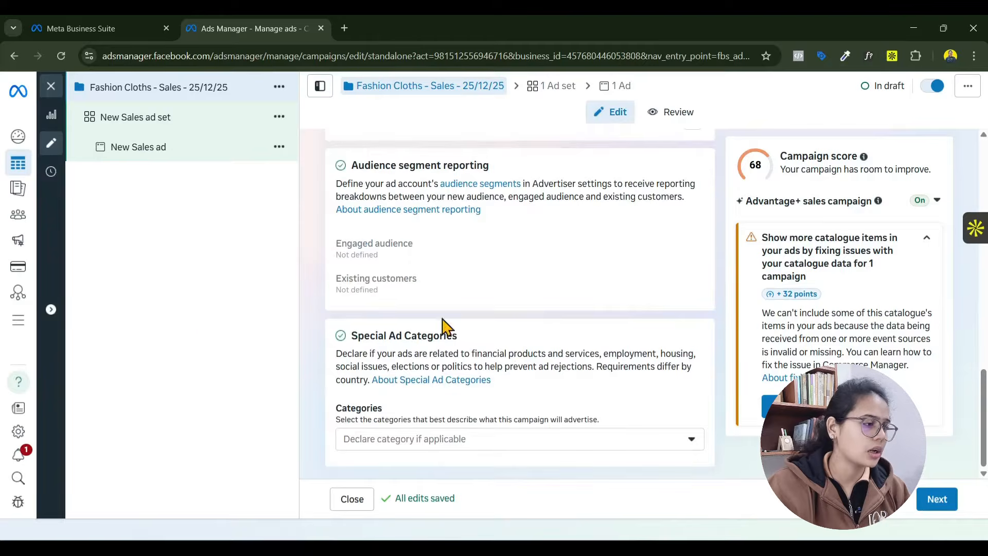
{"action": "left_click", "coordinate": [136, 135]}
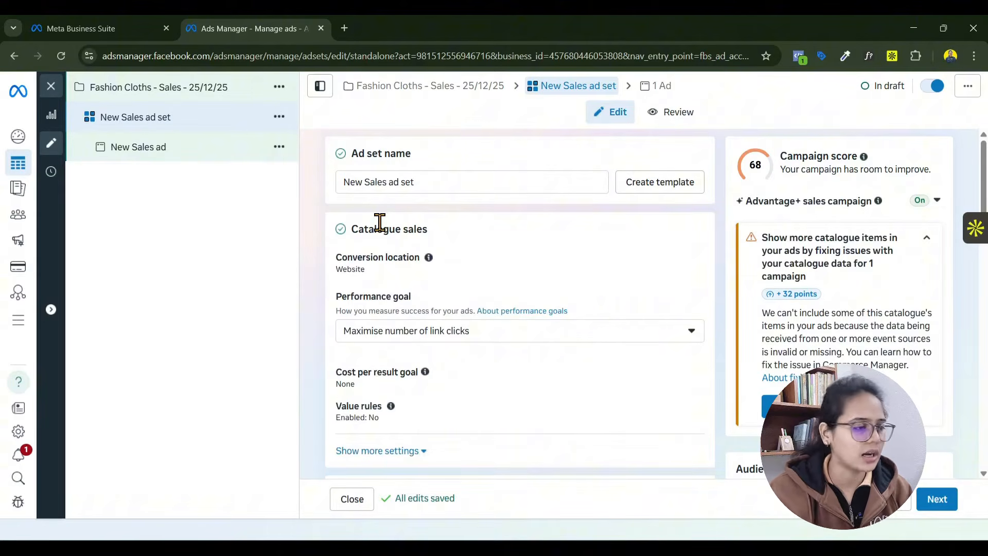
{"action": "triple_click", "coordinate": [437, 182]}
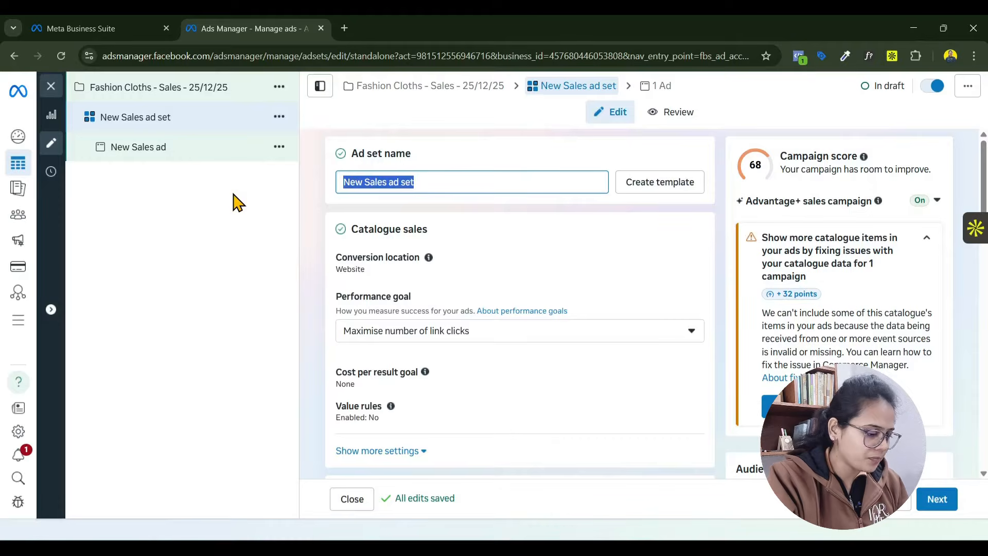
{"action": "type", "text": "Website  - "}
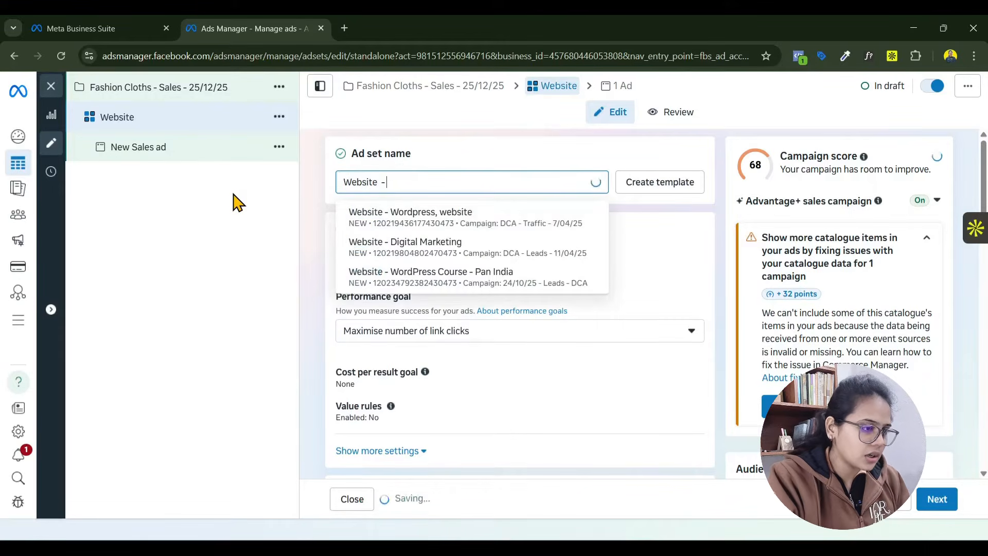
{"action": "type", "text": "L"}
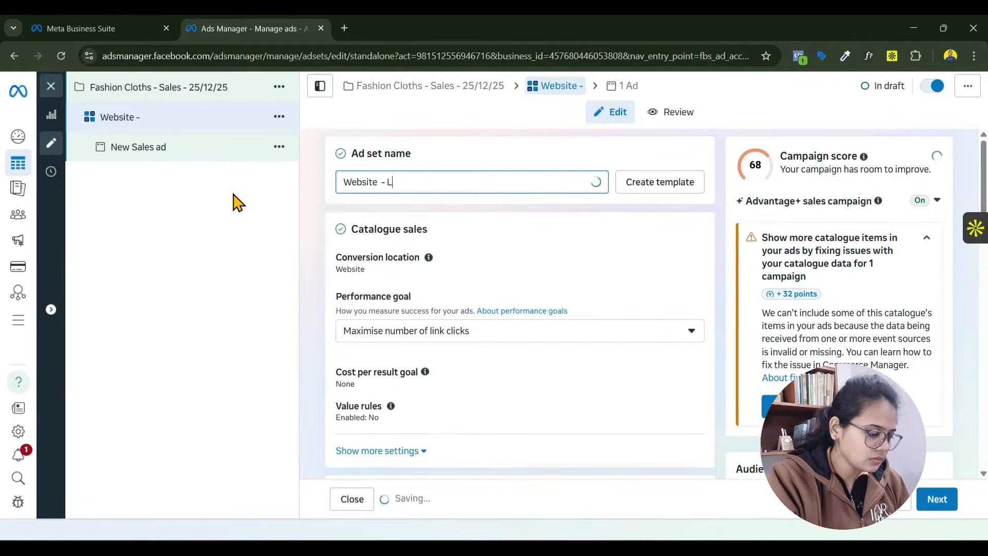
{"action": "type", "text": "ocation - Interest"}
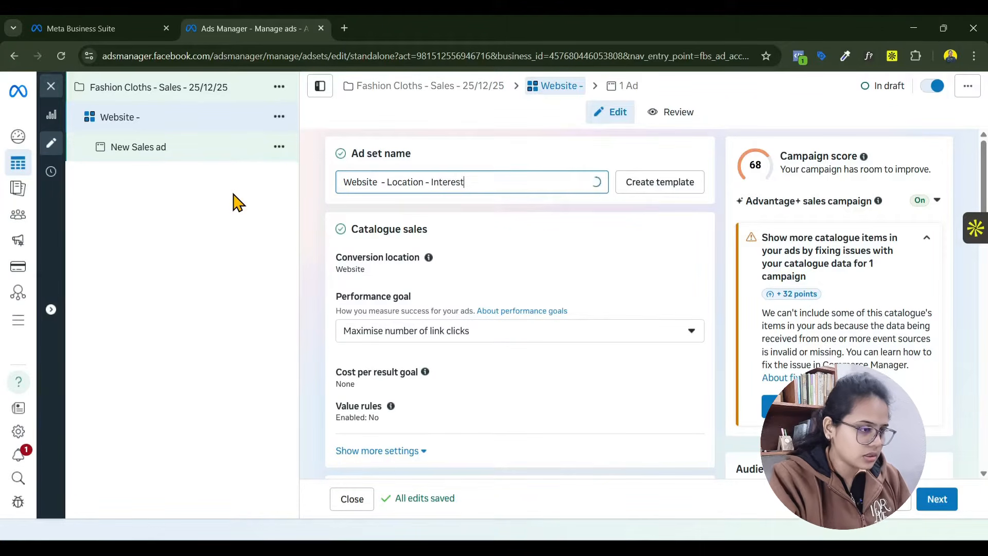
- Replace "Location" in the ad set name with "Tier 1, 2 CIty"
{"action": "double_click", "coordinate": [402, 182]}
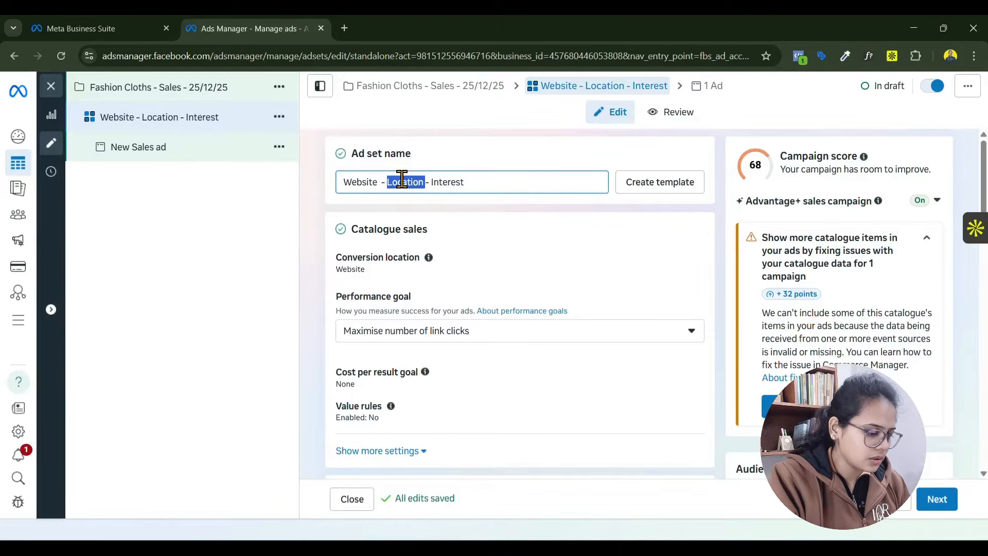
{"action": "type", "text": "T"}
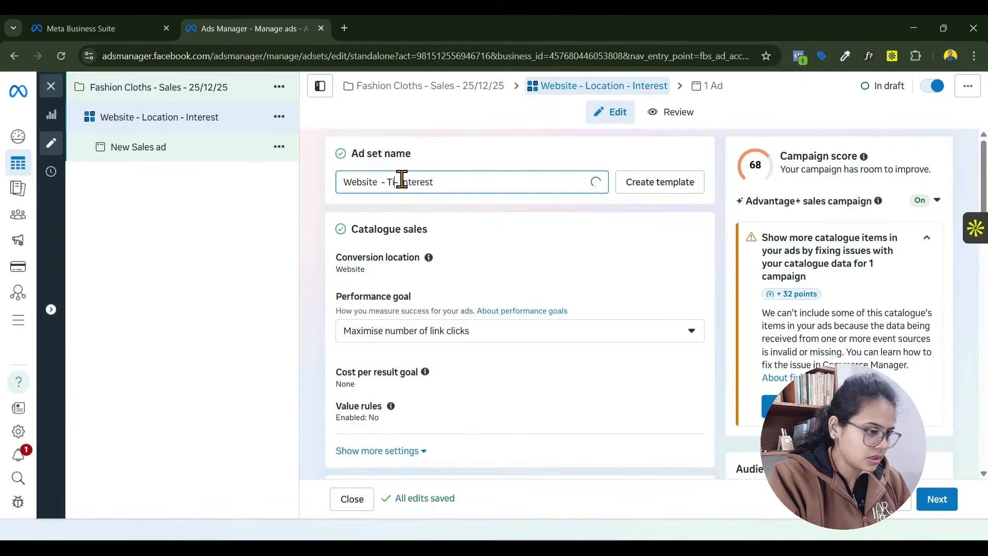
{"action": "type", "text": "ier CIty"}
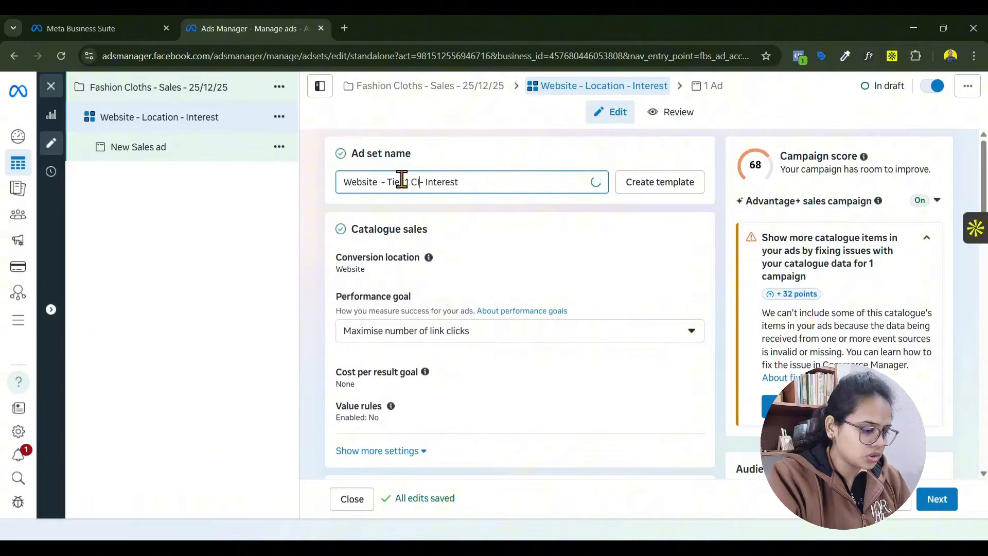
{"action": "left_click", "coordinate": [402, 179]}
{"action": "type", "text": "1 "}
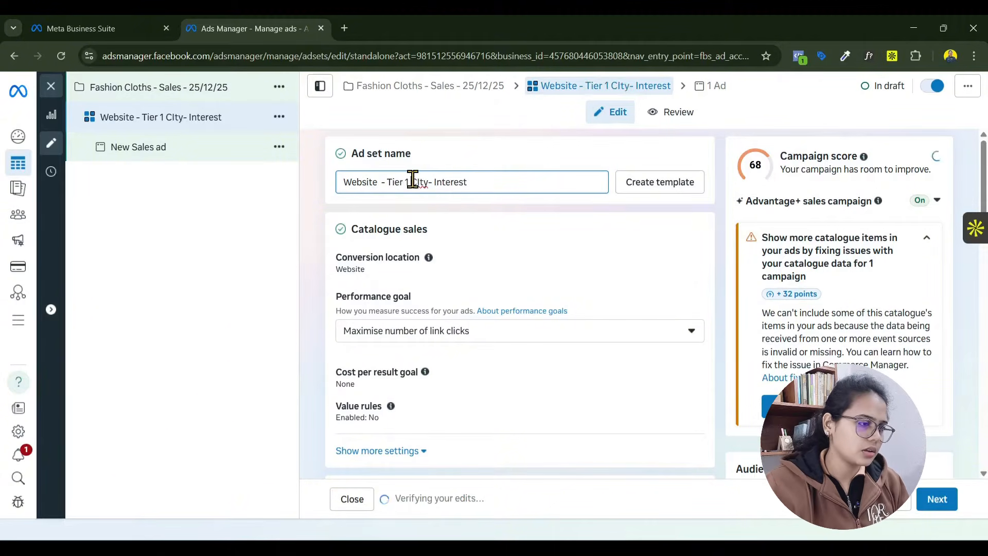
{"action": "type", "text": ","}
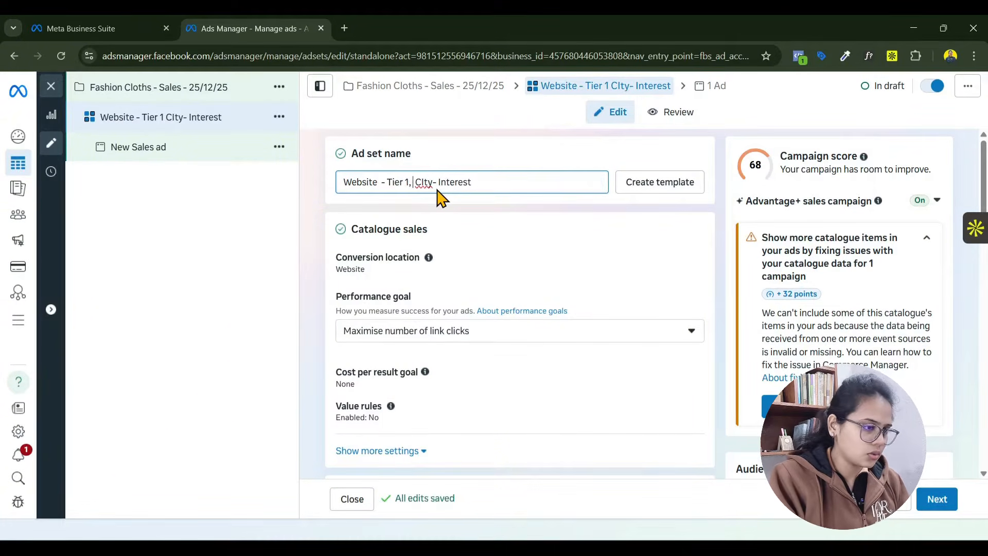
{"action": "type", "text": " 2"}
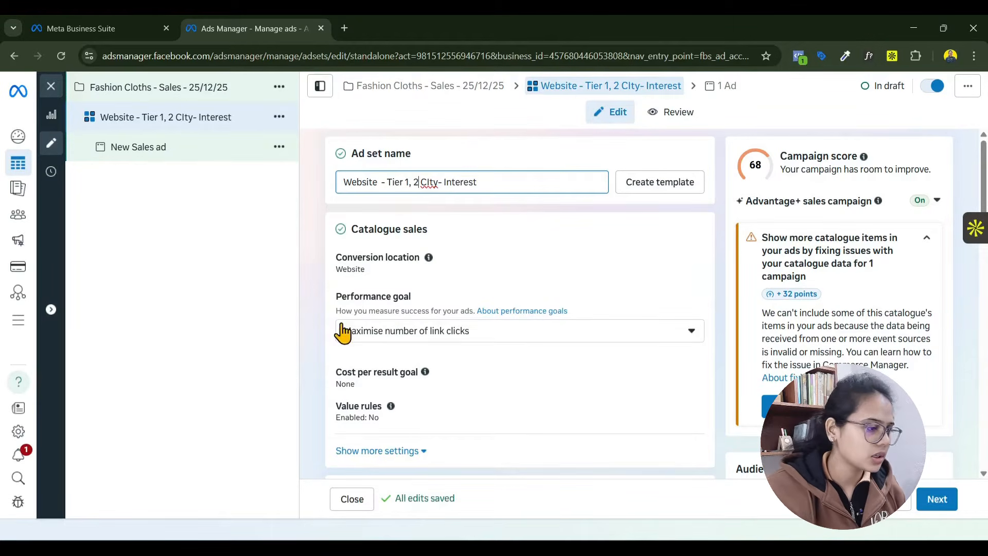
- Choose a single conversion location, Website, for the ad set's catalogue sales
{"action": "scroll", "coordinate": [335, 327], "scroll_direction": "down", "scroll_amount": 3}
{"action": "scroll", "coordinate": [330, 324], "scroll_direction": "down", "scroll_amount": 1}
{"action": "scroll", "coordinate": [514, 286], "scroll_direction": "up", "scroll_amount": 3}
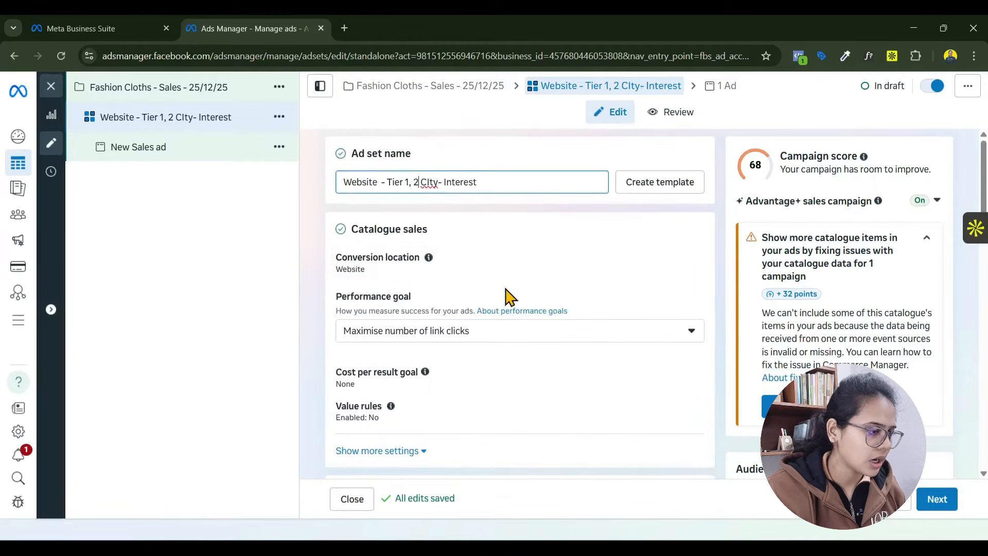
{"action": "left_click", "coordinate": [694, 264]}
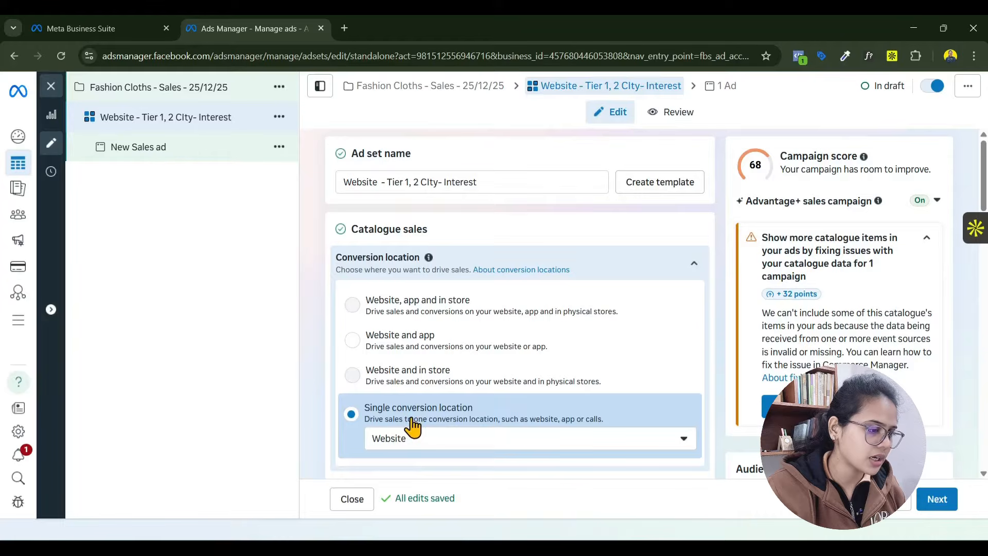
{"action": "left_click", "coordinate": [350, 408]}
- Schedule the ad set to start on 28 December 2025 at 06:00, leaving the end date unset
{"action": "scroll", "coordinate": [315, 346], "scroll_direction": "down", "scroll_amount": 6}
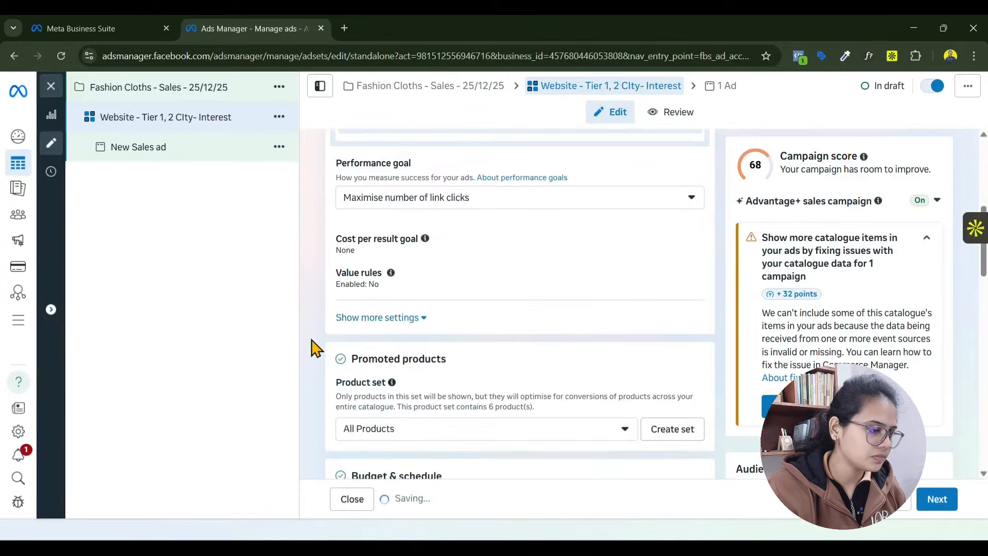
{"action": "scroll", "coordinate": [315, 346], "scroll_direction": "down", "scroll_amount": 3}
{"action": "scroll", "coordinate": [314, 346], "scroll_direction": "down", "scroll_amount": 3}
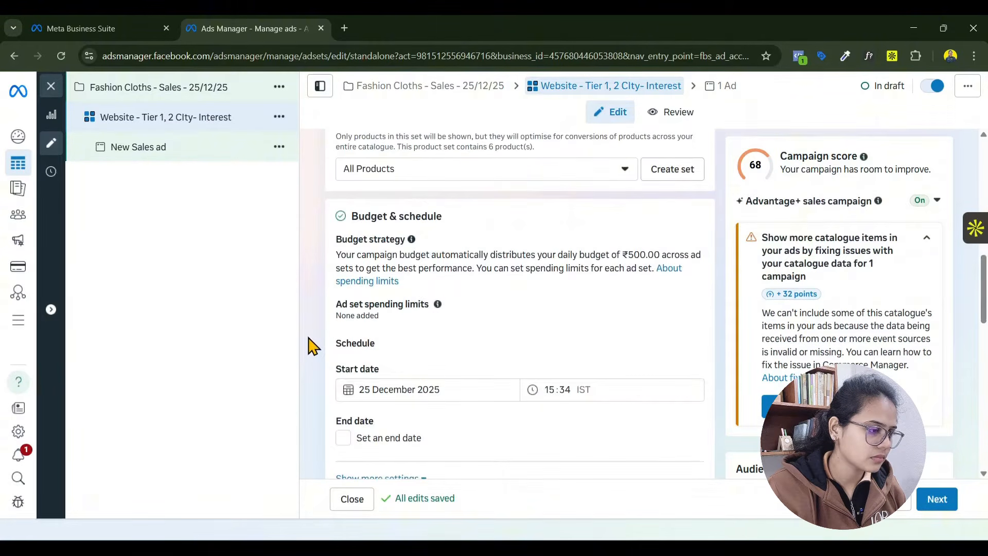
{"action": "scroll", "coordinate": [314, 347], "scroll_direction": "down", "scroll_amount": 3}
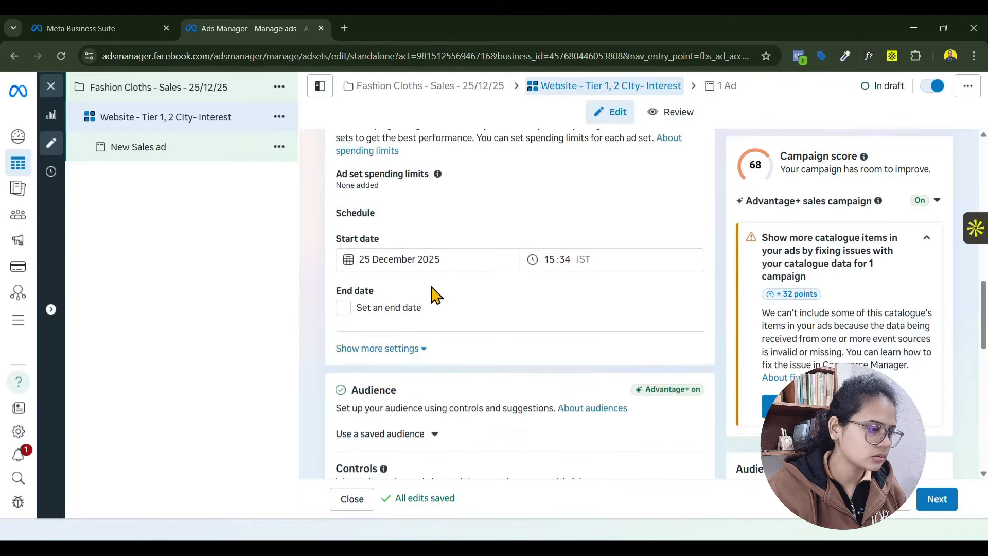
{"action": "left_click", "coordinate": [445, 266]}
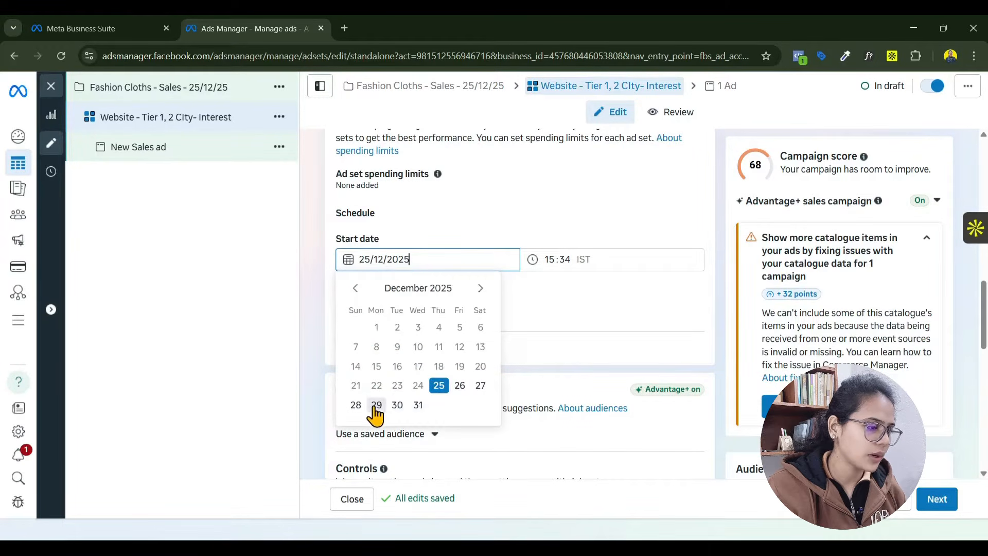
{"action": "left_click", "coordinate": [356, 406]}
{"action": "left_click", "coordinate": [566, 261]}
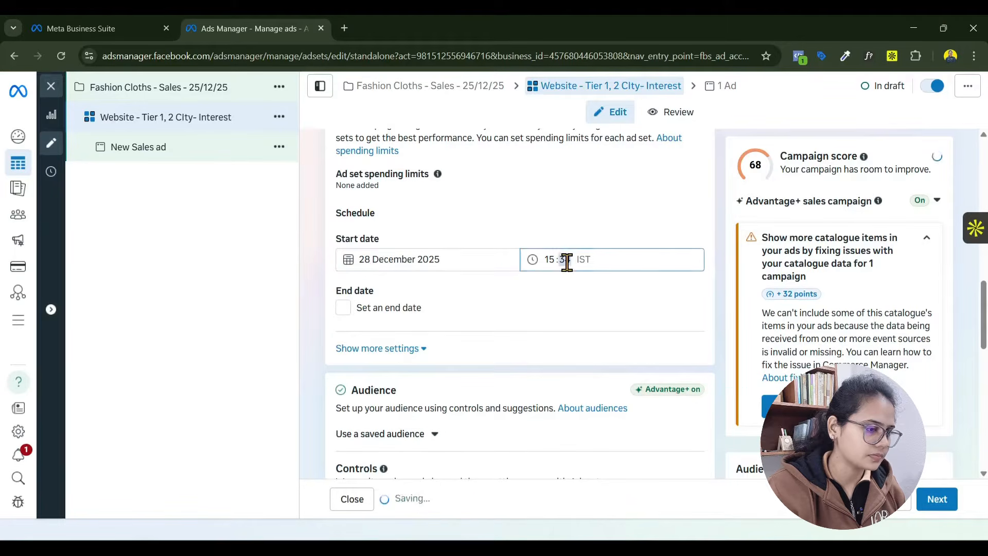
{"action": "left_click", "coordinate": [551, 261]}
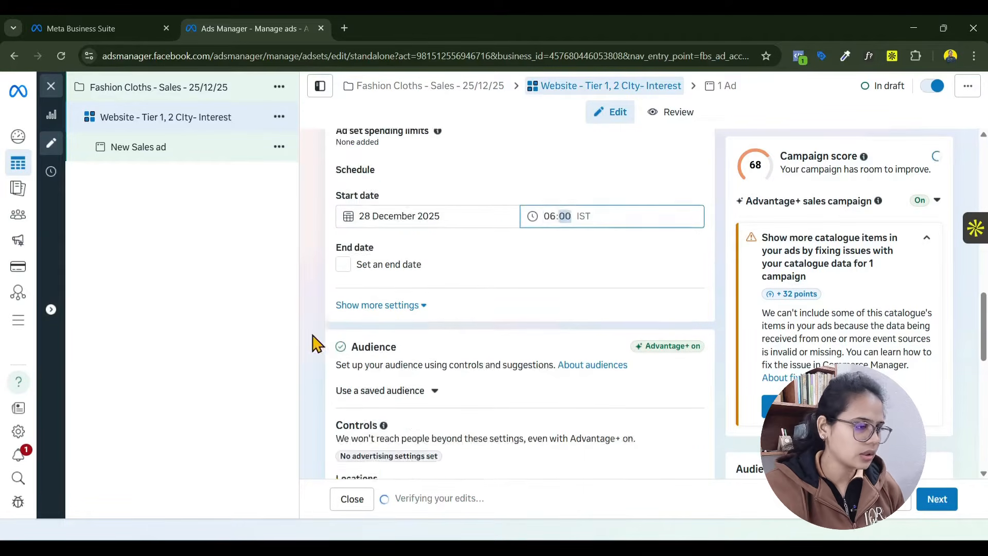
- Open the optional audience suggestions in the ad set's audience settings
{"action": "scroll", "coordinate": [317, 342], "scroll_direction": "down", "scroll_amount": 2}
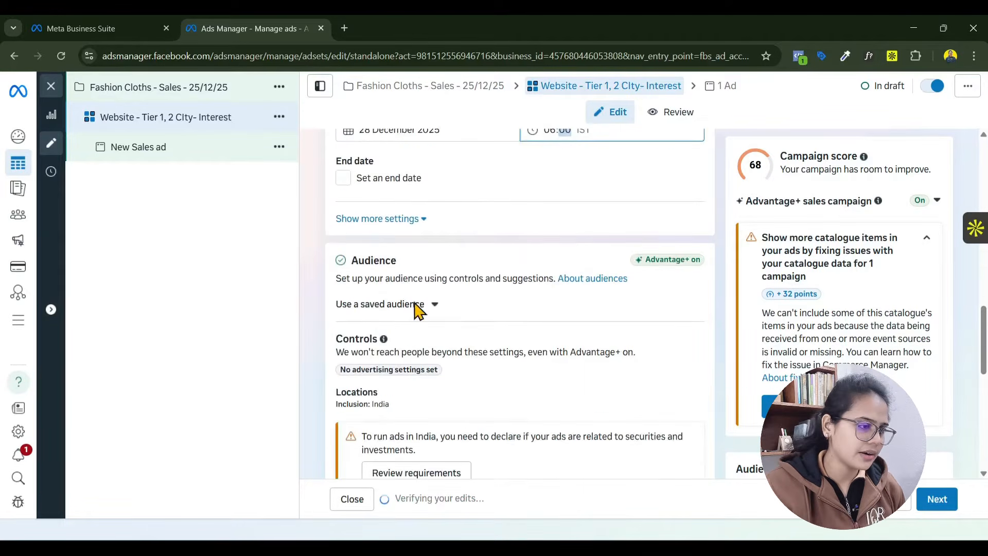
{"action": "scroll", "coordinate": [602, 288], "scroll_direction": "down", "scroll_amount": 4}
{"action": "scroll", "coordinate": [603, 289], "scroll_direction": "down", "scroll_amount": 3}
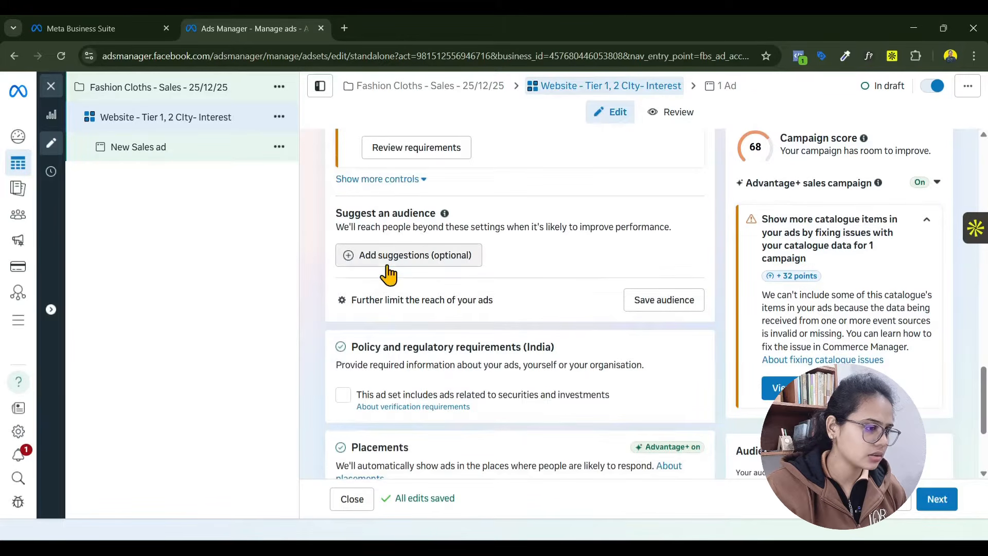
{"action": "left_click", "coordinate": [389, 274]}
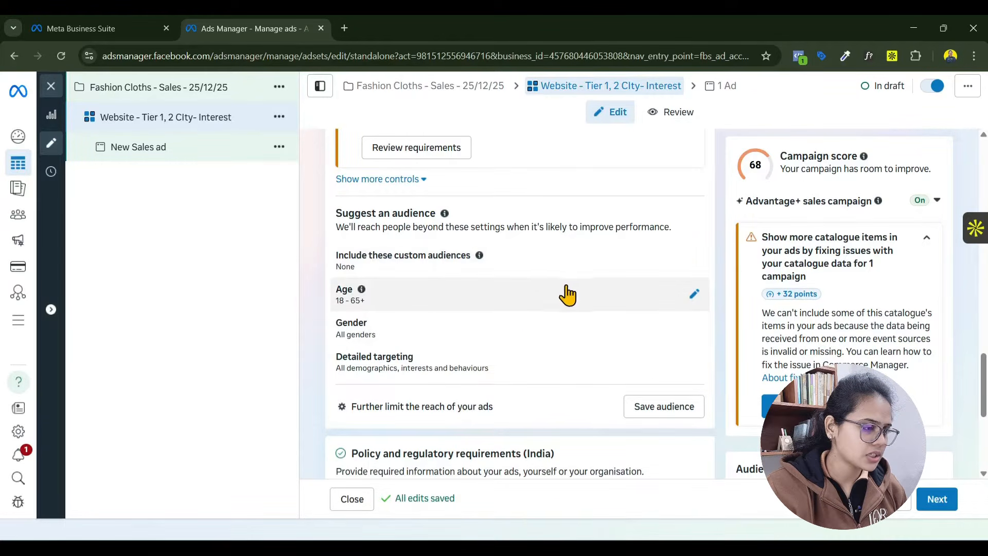
- Edit the audience's location controls and include Kolkata, West Bengal as the targeted city
{"action": "scroll", "coordinate": [646, 338], "scroll_direction": "up", "scroll_amount": 3}
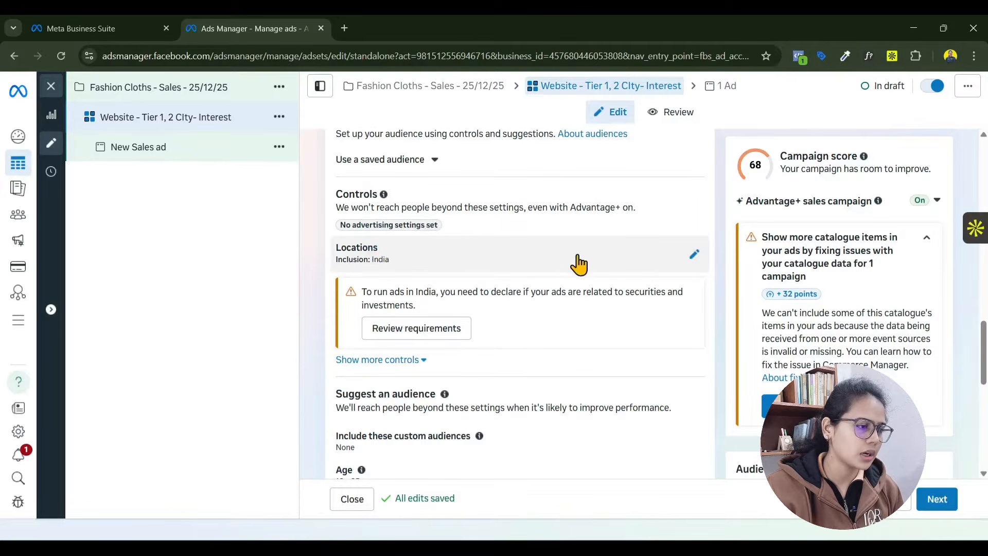
{"action": "left_click", "coordinate": [693, 261]}
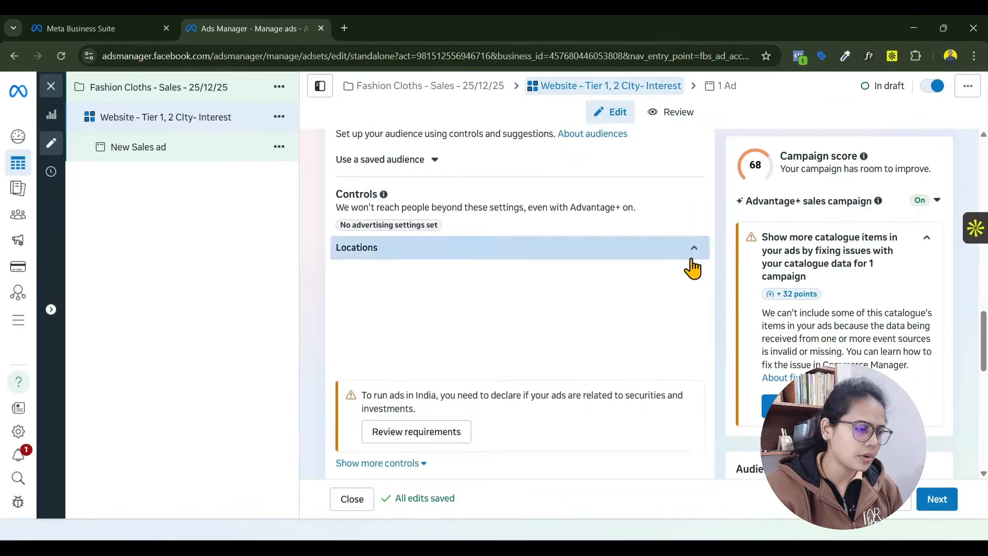
{"action": "left_click", "coordinate": [474, 362]}
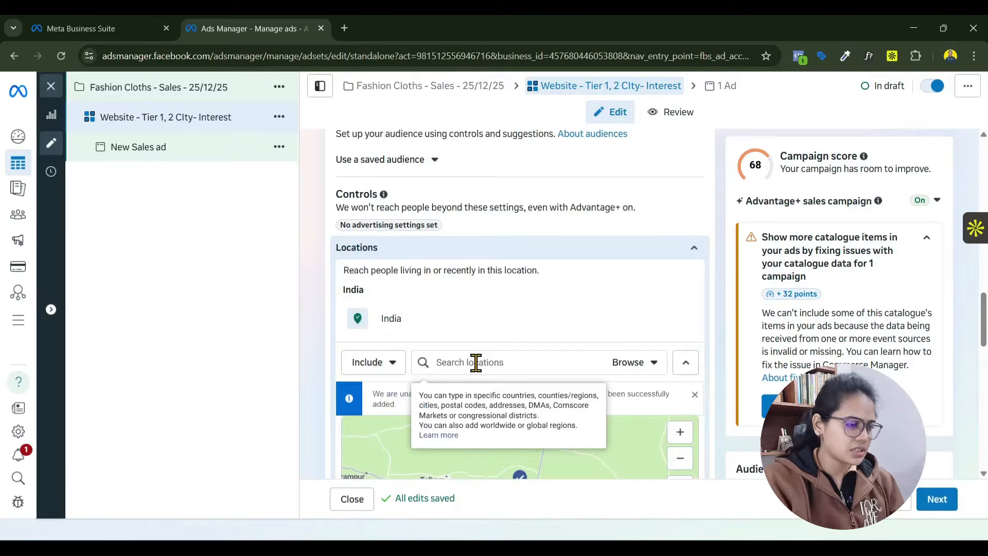
{"action": "type", "text": "Kolkata"}
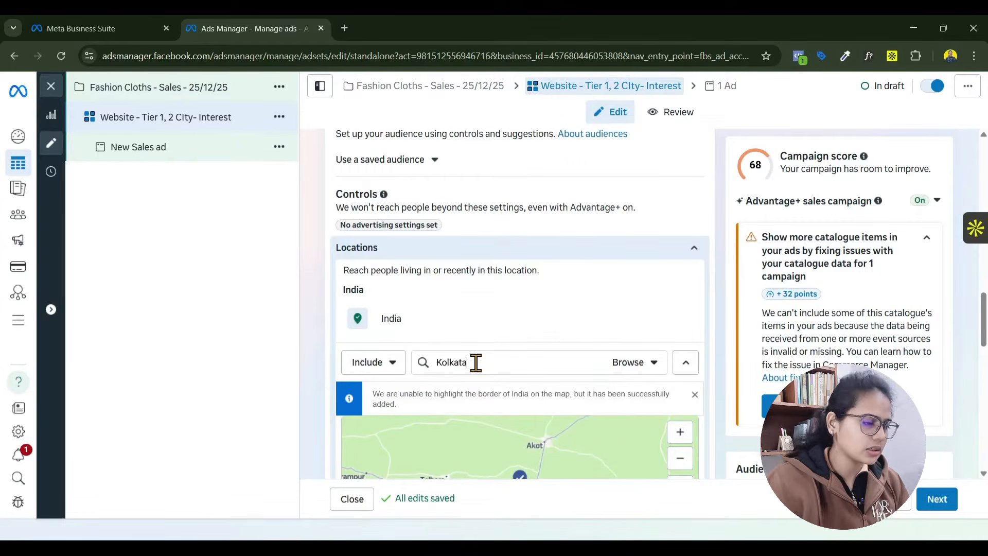
{"action": "key", "text": "Return"}
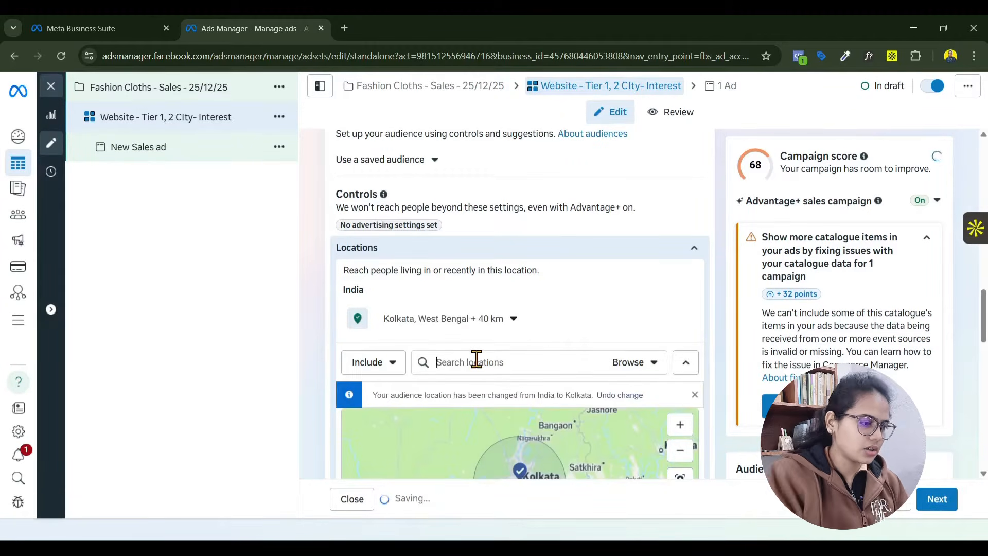
- Add Lucknow and Noida, both in Uttar Pradesh, India, to the audience's included locations
{"action": "type", "text": "lucknow"}
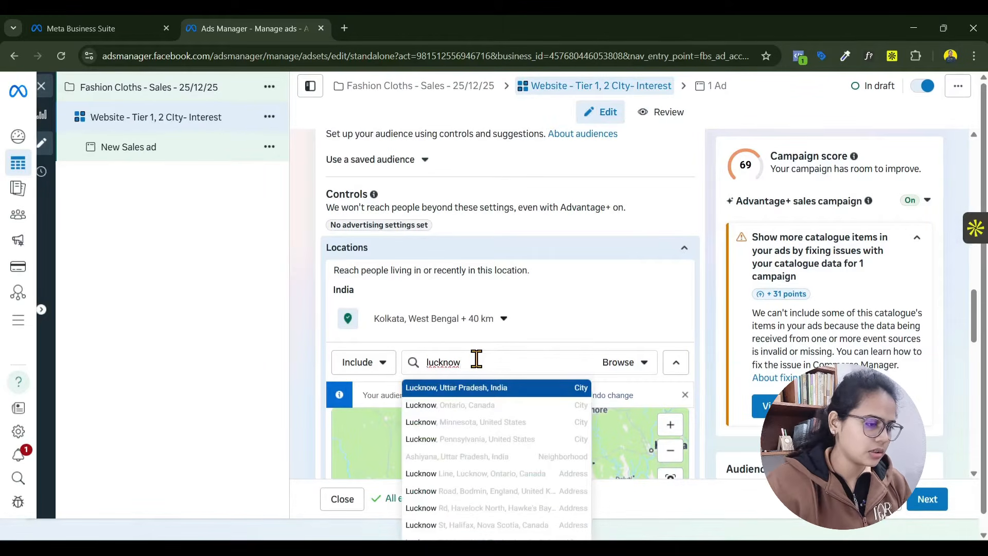
{"action": "left_click", "coordinate": [468, 394]}
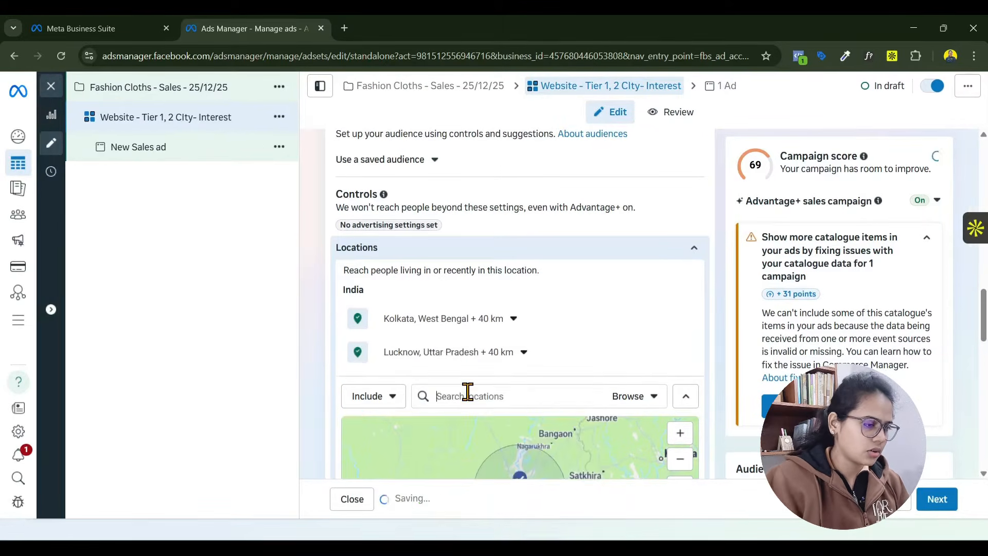
{"action": "type", "text": "noida"}
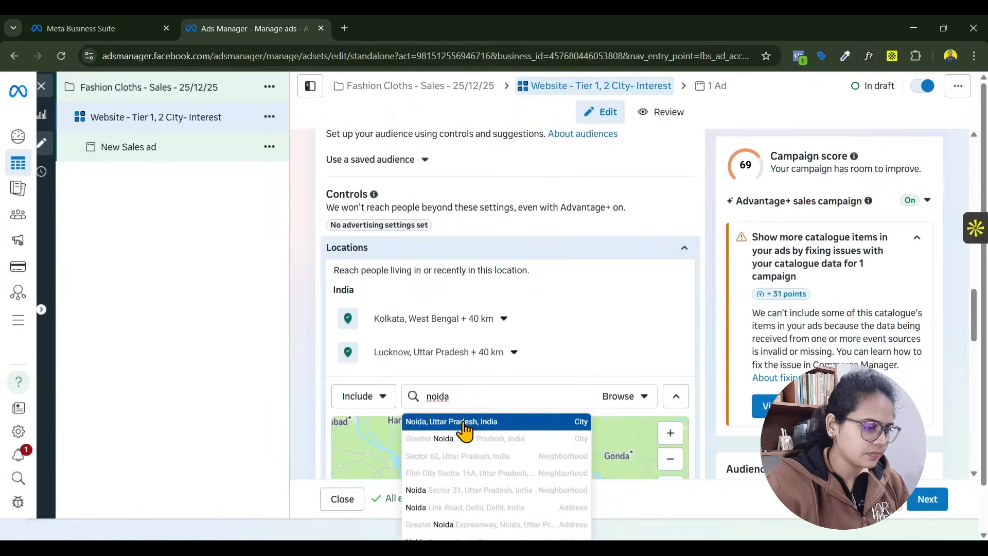
{"action": "left_click", "coordinate": [465, 422]}
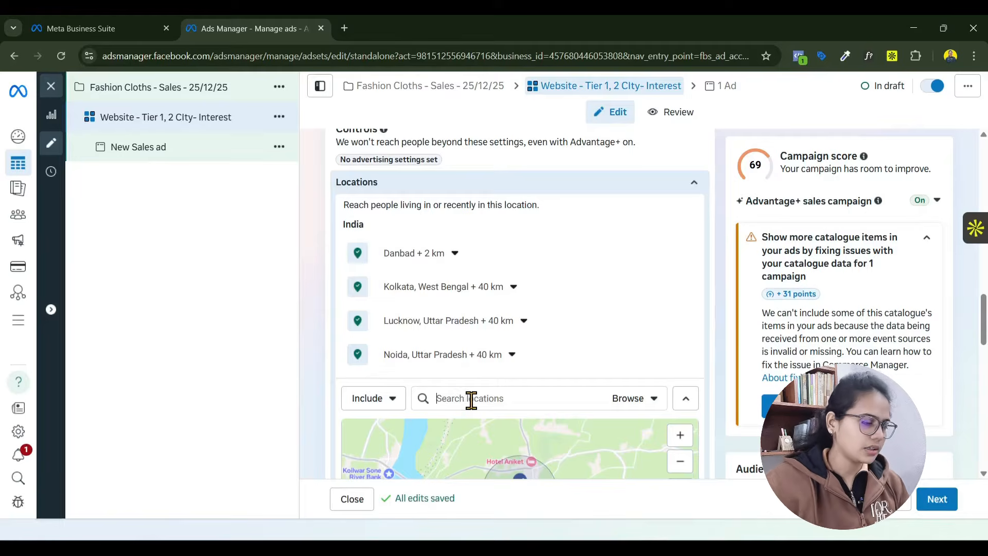
- Set the targeting radius around the included Danbad location to 80 km
{"action": "left_click", "coordinate": [454, 256]}
{"action": "left_click_drag", "start_coordinate": [391, 297], "coordinate": [447, 295]}
{"action": "left_click", "coordinate": [377, 303]}
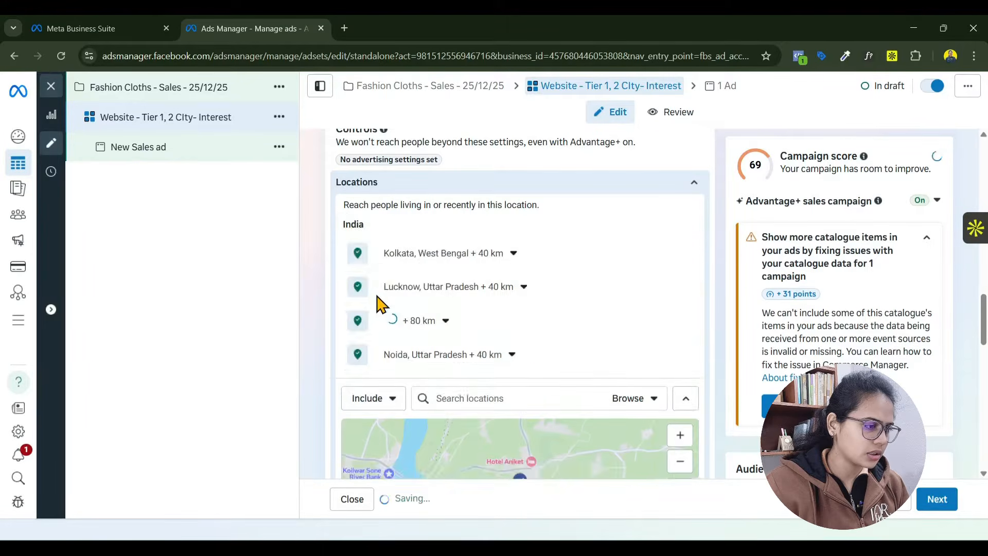
- Add the Delhi, India county entry to the audience's included locations
{"action": "scroll", "coordinate": [380, 375], "scroll_direction": "down", "scroll_amount": 3}
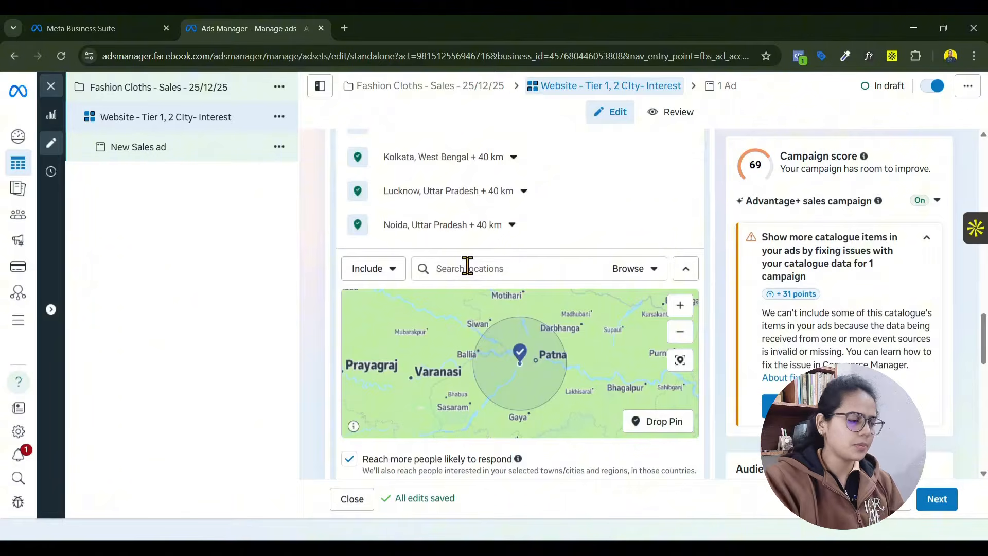
{"action": "type", "text": "delhi"}
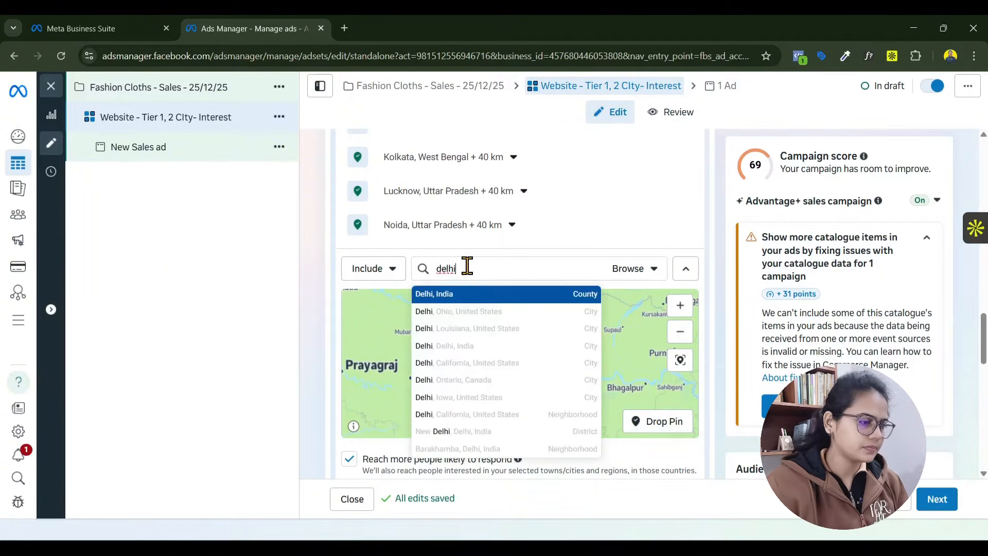
{"action": "left_click", "coordinate": [470, 301]}
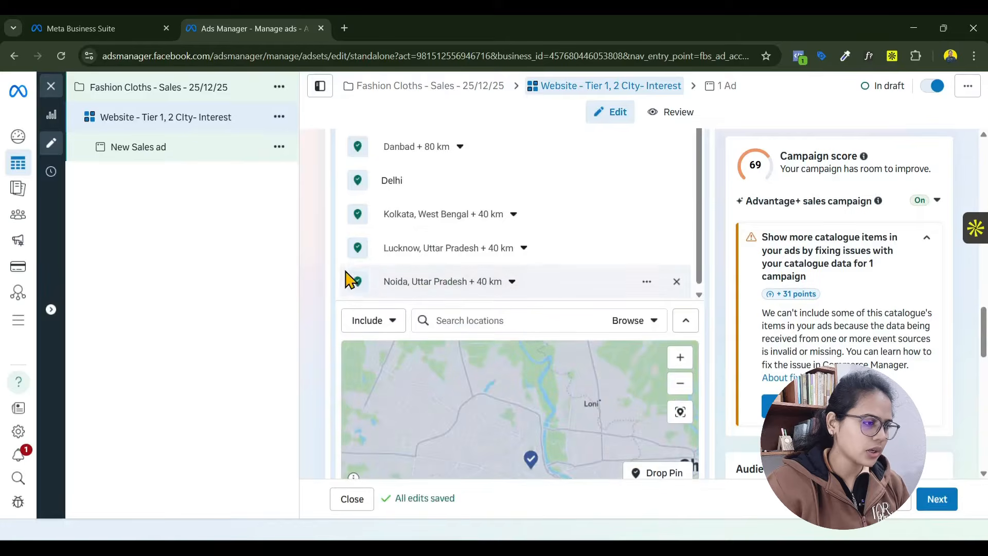
{"action": "scroll", "coordinate": [338, 361], "scroll_direction": "up", "scroll_amount": 3}
- Set the maximum age of the suggested audience to 45
{"action": "scroll", "coordinate": [337, 385], "scroll_direction": "down", "scroll_amount": 4}
{"action": "scroll", "coordinate": [340, 386], "scroll_direction": "down", "scroll_amount": 8}
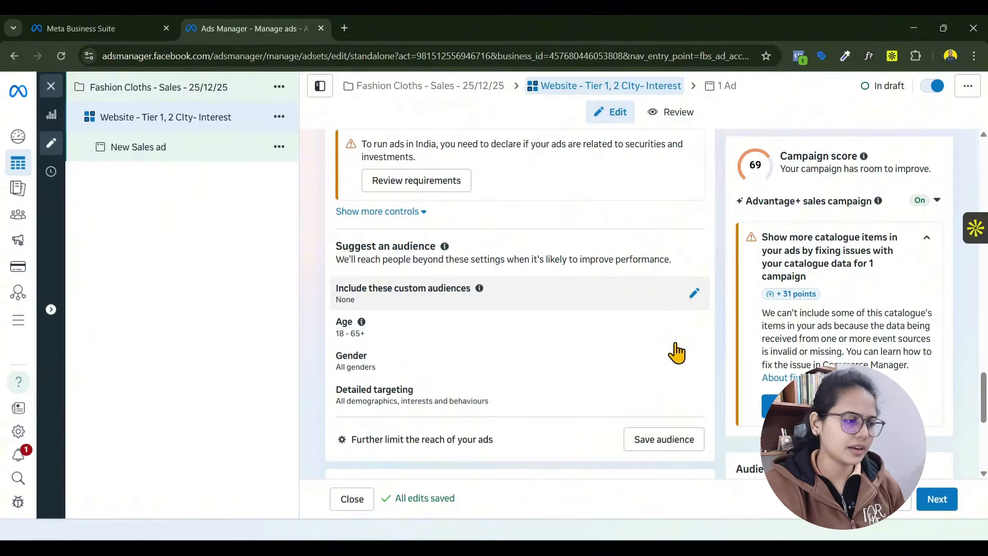
{"action": "scroll", "coordinate": [405, 329], "scroll_direction": "down", "scroll_amount": 1}
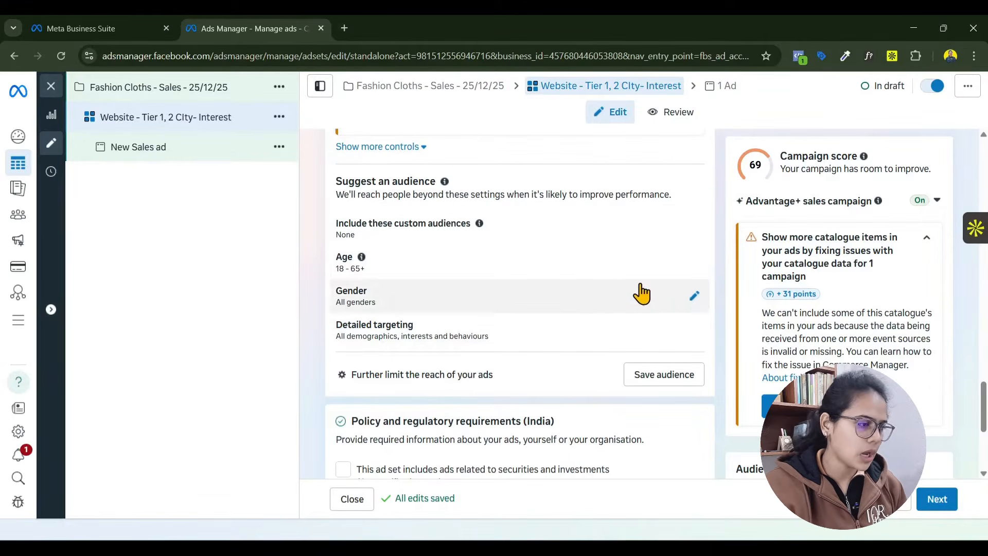
{"action": "scroll", "coordinate": [698, 273], "scroll_direction": "down", "scroll_amount": 4}
{"action": "scroll", "coordinate": [370, 346], "scroll_direction": "up", "scroll_amount": 4}
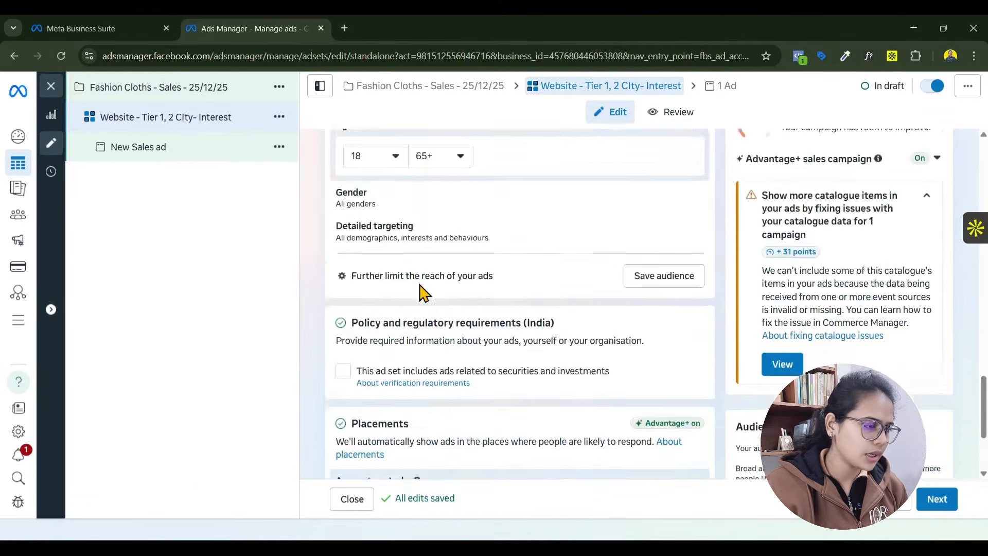
{"action": "left_click", "coordinate": [442, 207]}
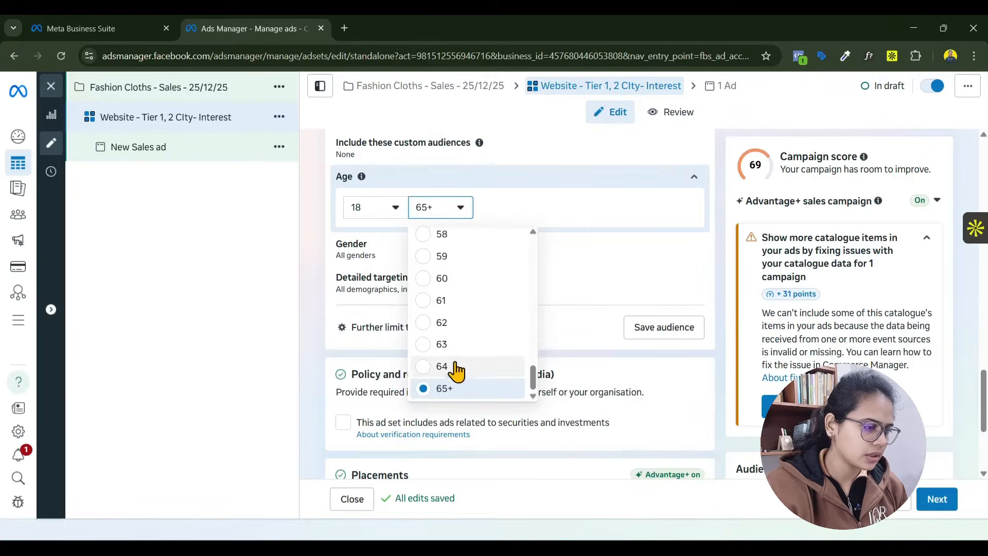
{"action": "scroll", "coordinate": [456, 350], "scroll_direction": "up", "scroll_amount": 7}
{"action": "left_click", "coordinate": [455, 318]}
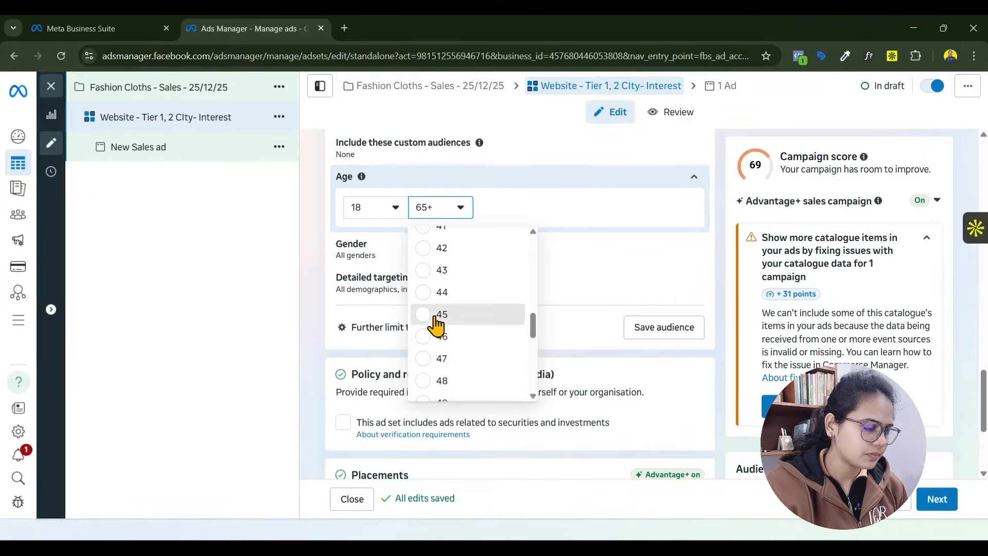
{"action": "left_click", "coordinate": [315, 288]}
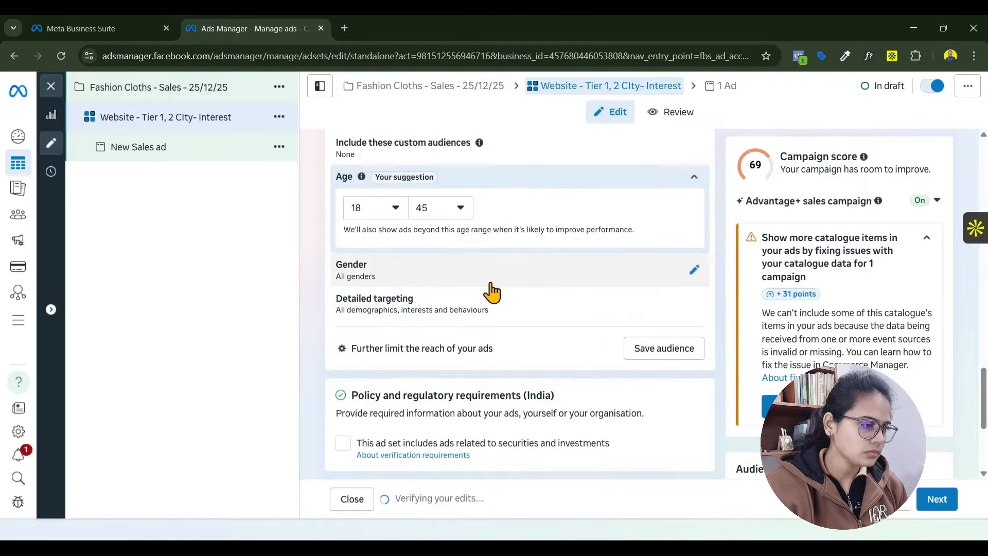
- Open the suggested audience's detailed targeting for adding demographics, interests or behaviours
{"action": "scroll", "coordinate": [523, 347], "scroll_direction": "up", "scroll_amount": 4}
{"action": "scroll", "coordinate": [557, 396], "scroll_direction": "down", "scroll_amount": 3}
{"action": "scroll", "coordinate": [557, 397], "scroll_direction": "down", "scroll_amount": 1}
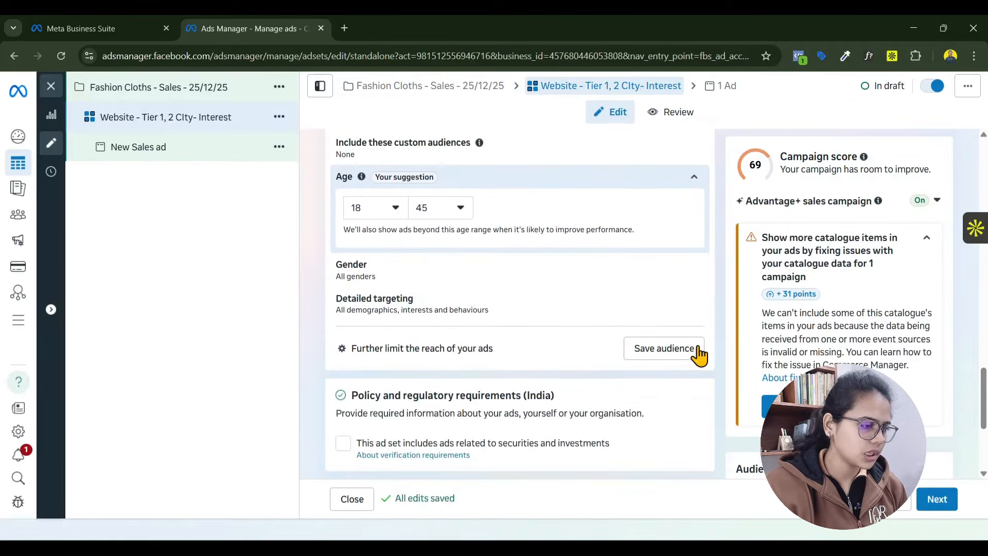
{"action": "left_click", "coordinate": [685, 312]}
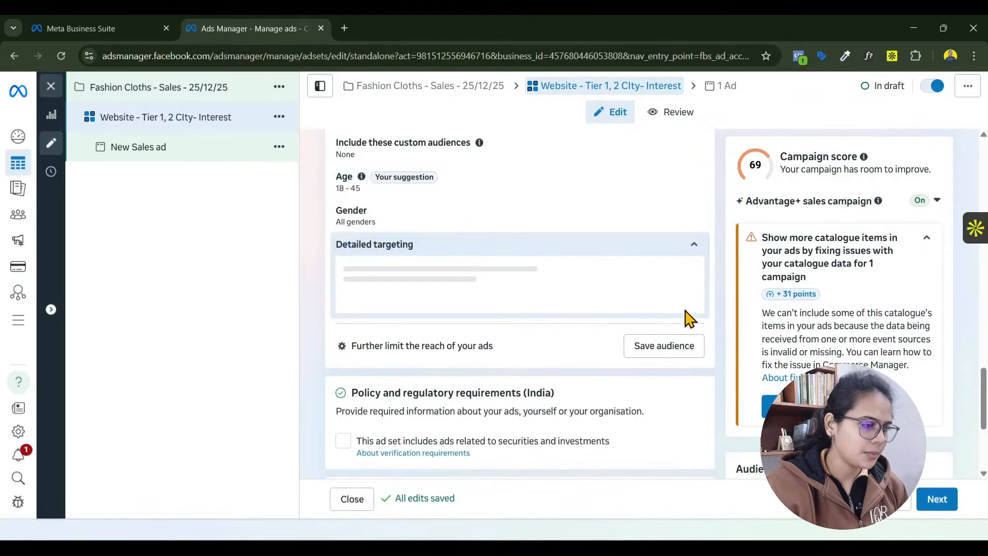
{"action": "left_click", "coordinate": [411, 290]}
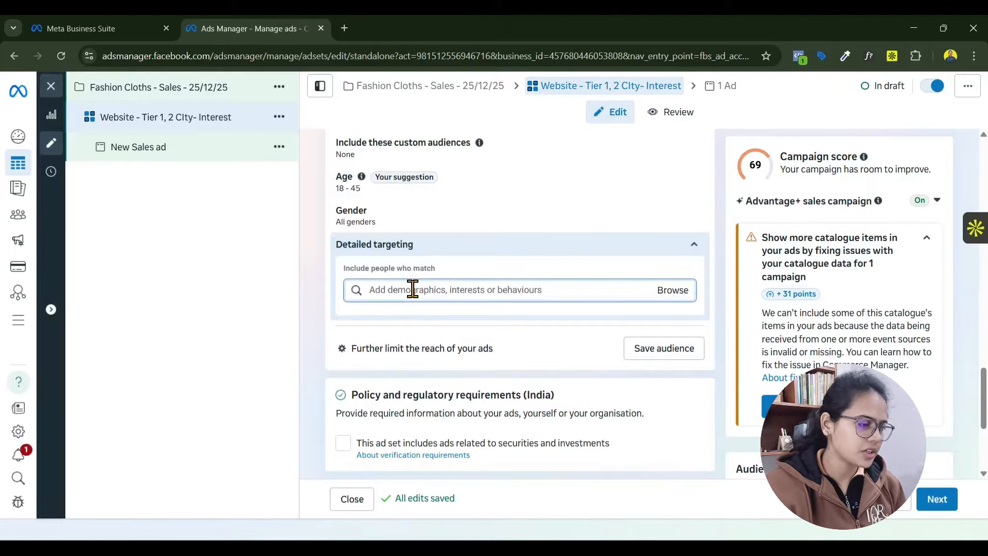
{"action": "left_click", "coordinate": [469, 361]}
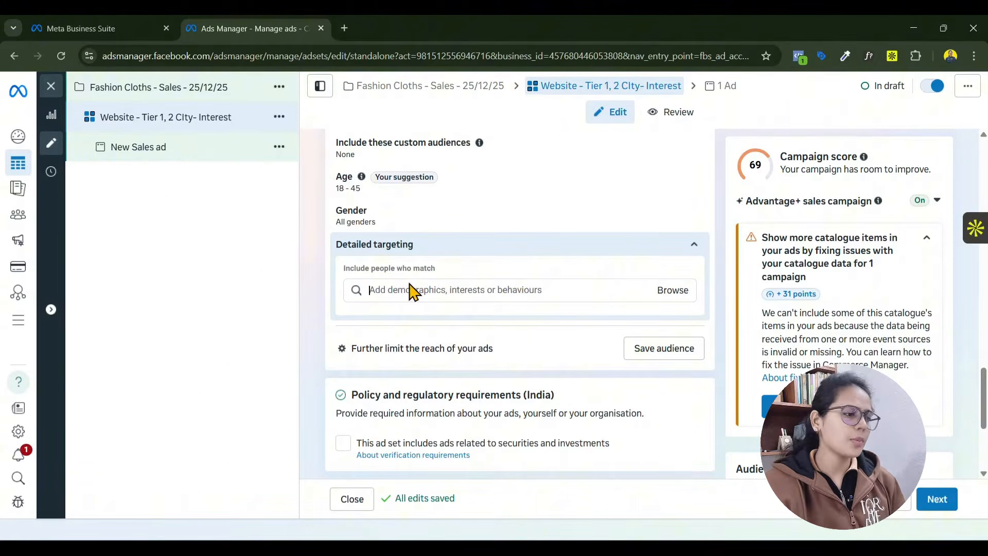
- Switch to the Chim Goa store and examine the Anno Dress 1 product page, including its photos, title and related dresses
{"action": "left_click", "coordinate": [344, 28]}
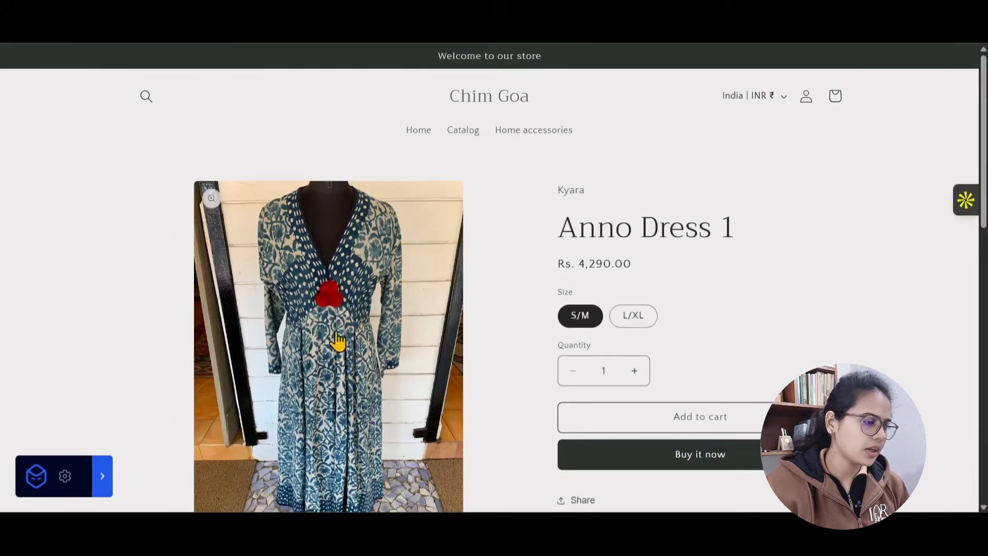
{"action": "scroll", "coordinate": [327, 338], "scroll_direction": "down", "scroll_amount": 3}
{"action": "scroll", "coordinate": [428, 337], "scroll_direction": "down", "scroll_amount": 5}
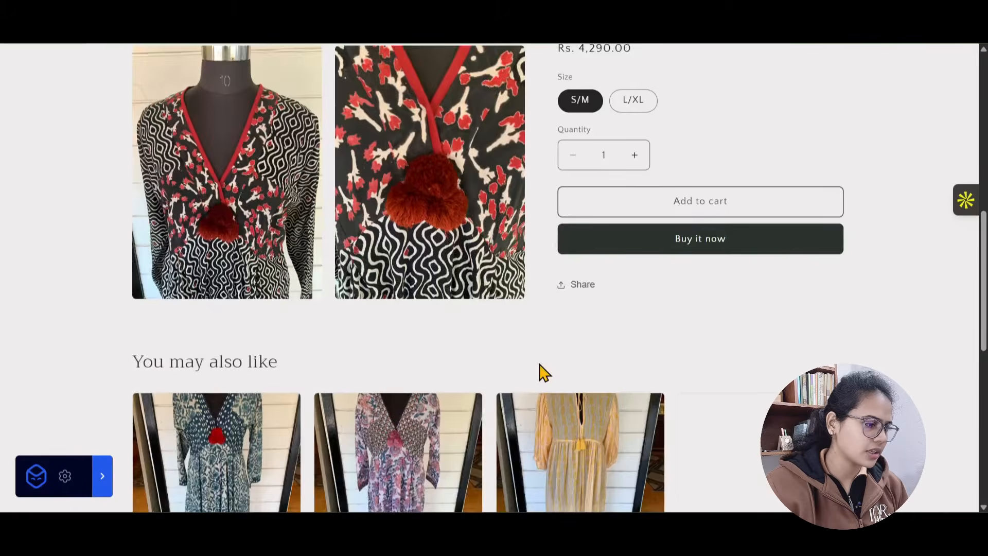
{"action": "scroll", "coordinate": [540, 370], "scroll_direction": "up", "scroll_amount": 5}
{"action": "scroll", "coordinate": [540, 370], "scroll_direction": "down", "scroll_amount": 10}
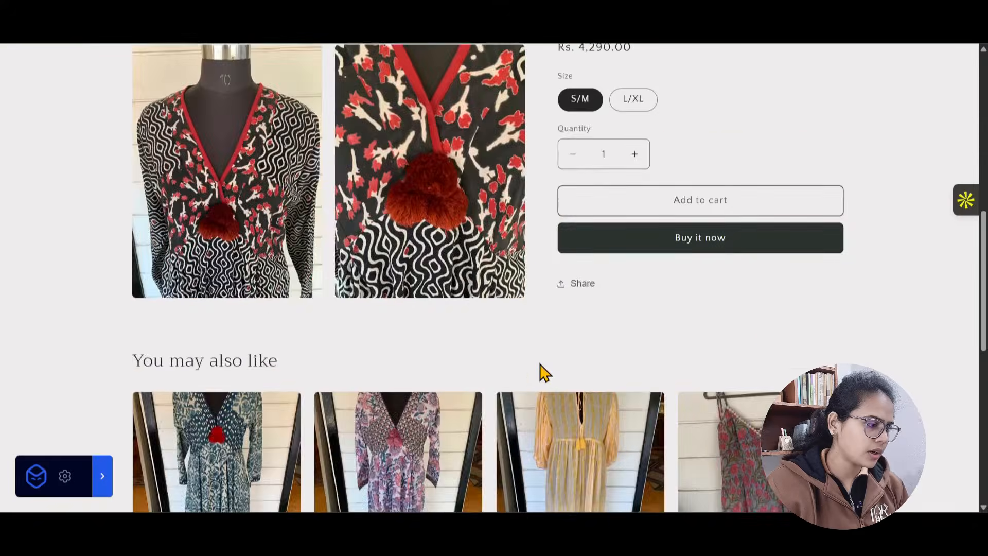
{"action": "scroll", "coordinate": [226, 291], "scroll_direction": "up", "scroll_amount": 10}
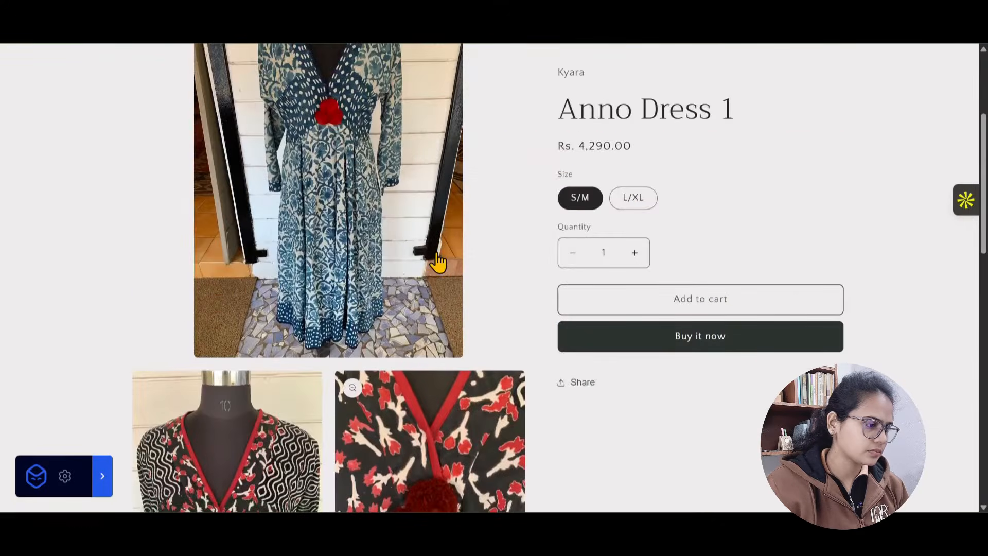
{"action": "scroll", "coordinate": [447, 278], "scroll_direction": "up", "scroll_amount": 1}
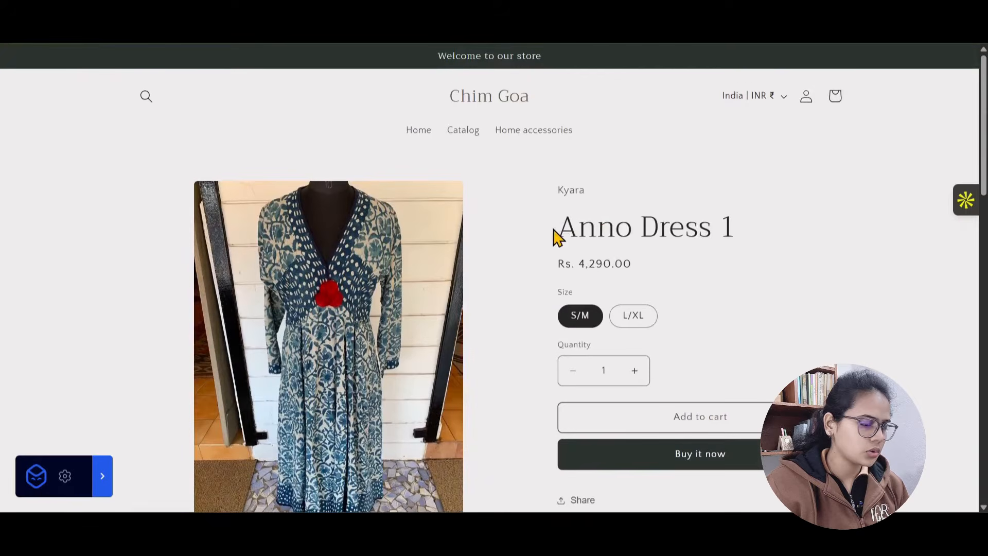
{"action": "left_click_drag", "start_coordinate": [558, 227], "coordinate": [737, 227]}
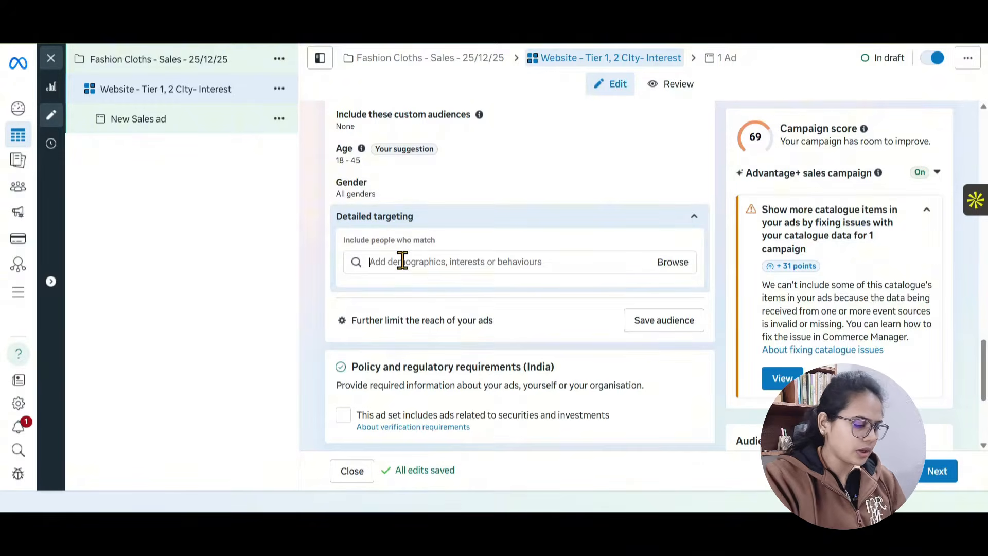
- Search detailed targeting for "woman dress", then add the interests Women's clothing brands (clothing) and Dresses (clothing)
{"action": "type", "text": "woman dress"}
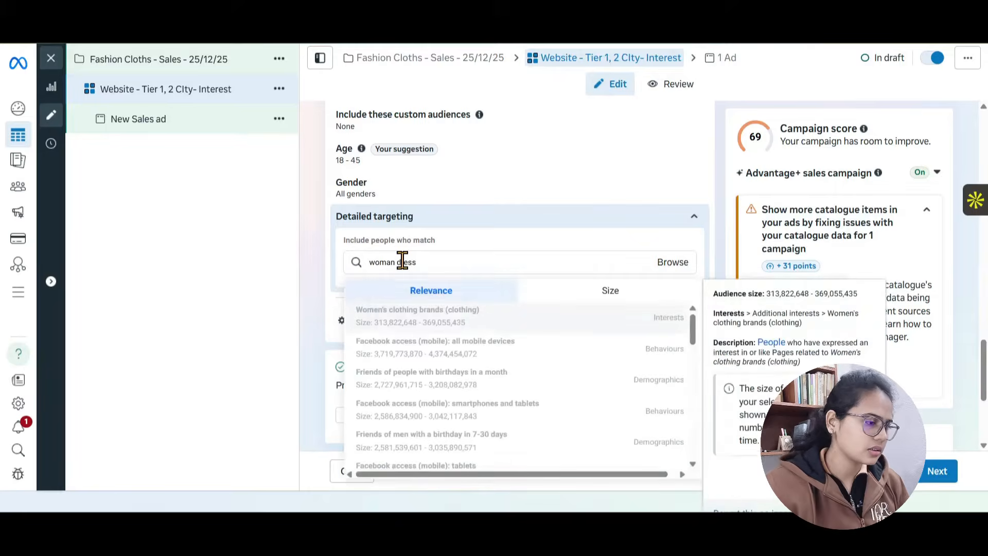
{"action": "left_click", "coordinate": [428, 315]}
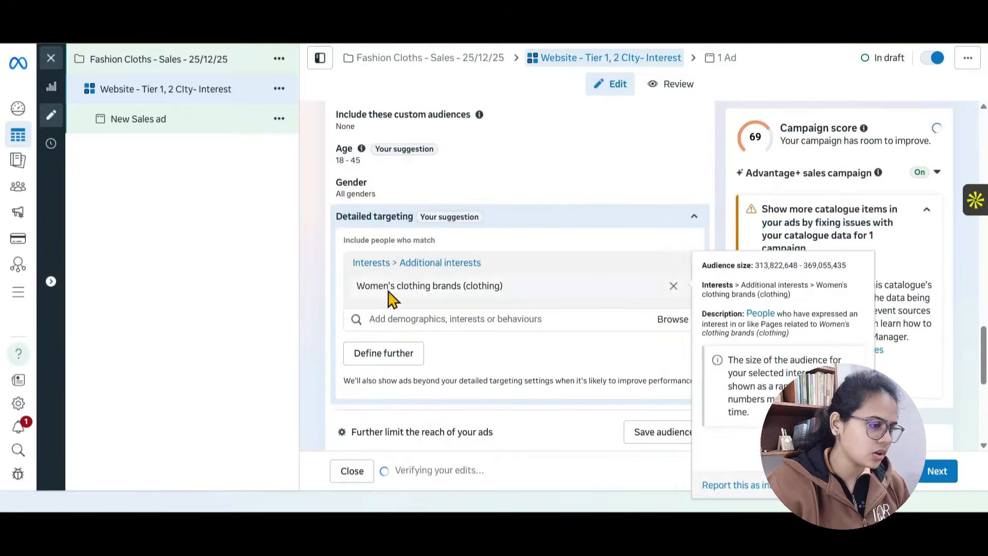
{"action": "left_click", "coordinate": [447, 319]}
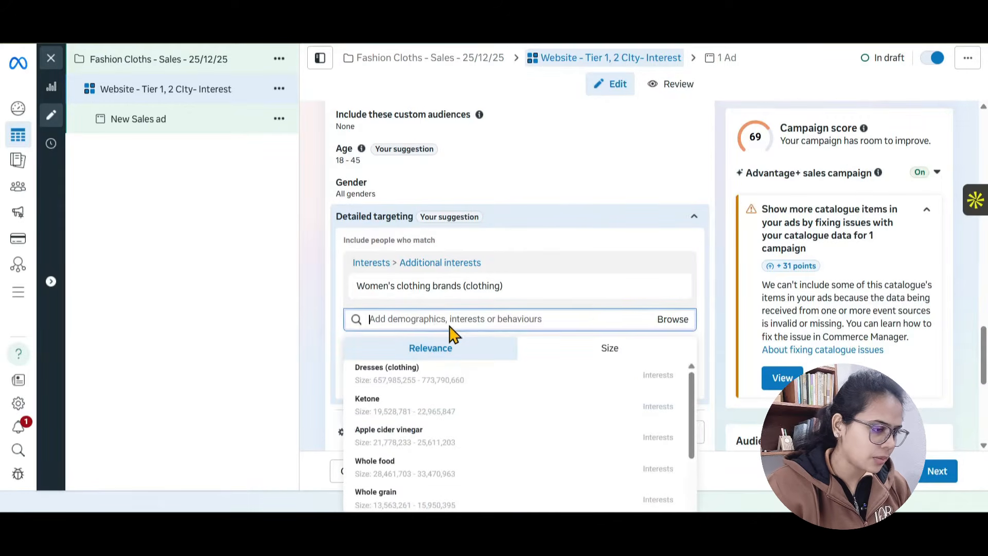
{"action": "mouse_move", "coordinate": [416, 383]}
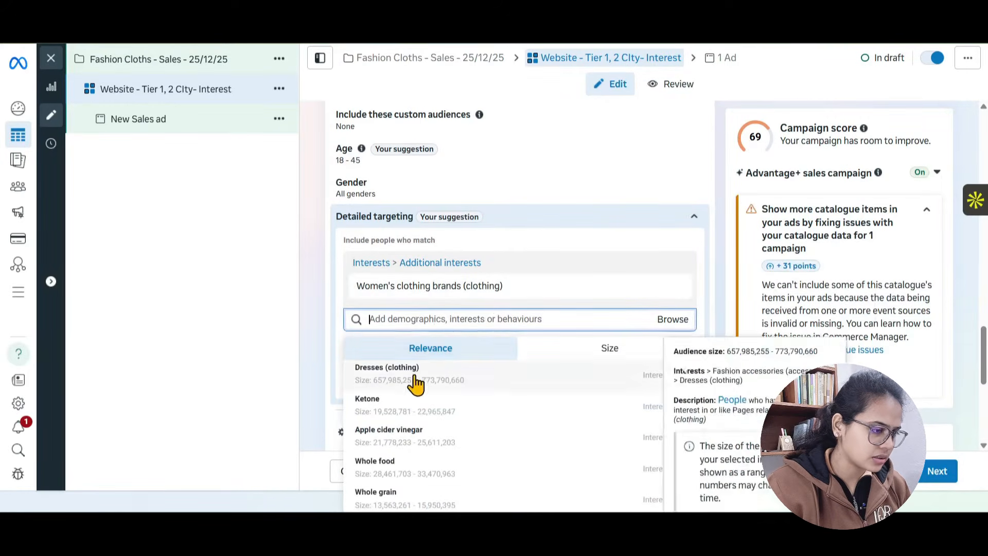
{"action": "left_click", "coordinate": [416, 384]}
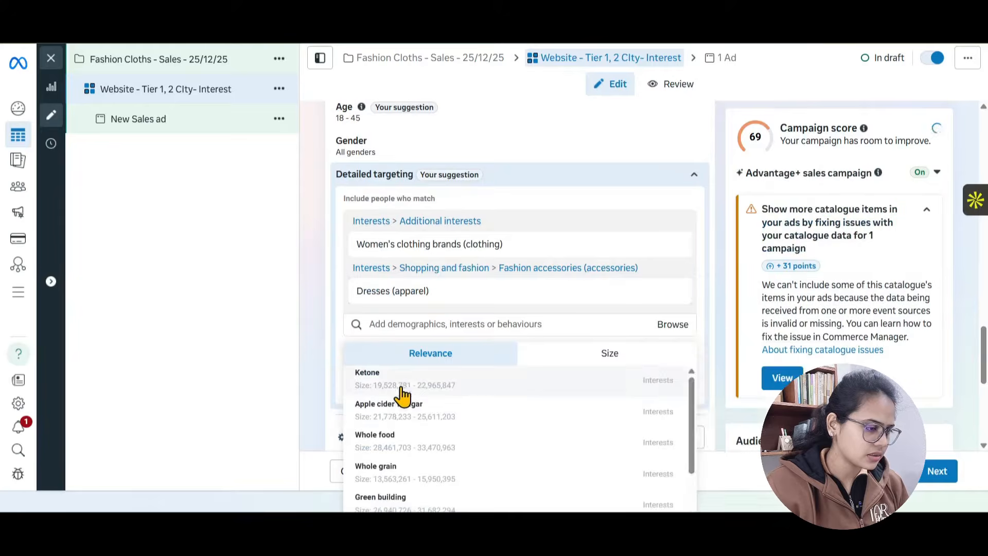
{"action": "scroll", "coordinate": [323, 346], "scroll_direction": "down", "scroll_amount": 3}
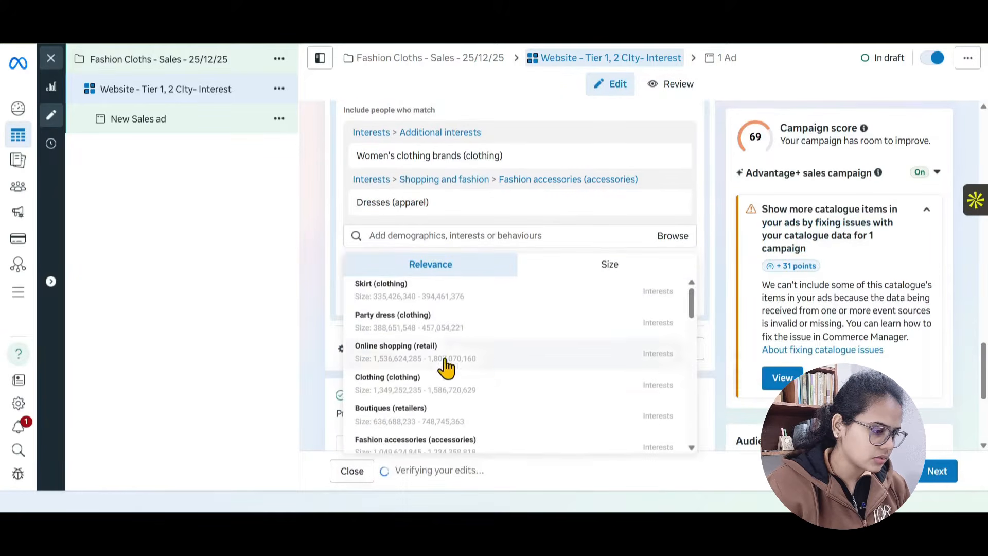
- Add Fashion accessories (accessories), Engaged shoppers and Online shopping (retail) from the suggestions to the detailed targeting
{"action": "scroll", "coordinate": [520, 399], "scroll_direction": "down", "scroll_amount": 2}
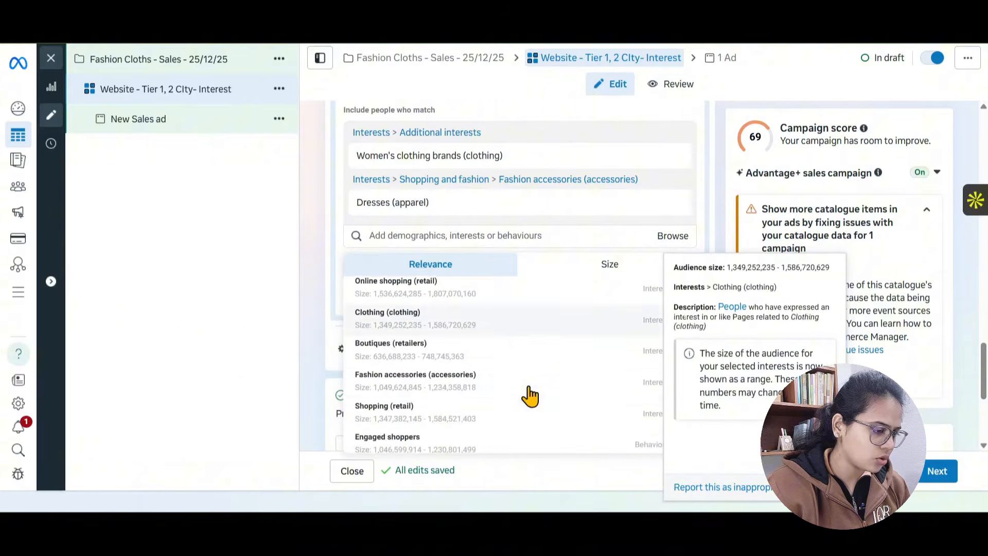
{"action": "left_click", "coordinate": [442, 396]}
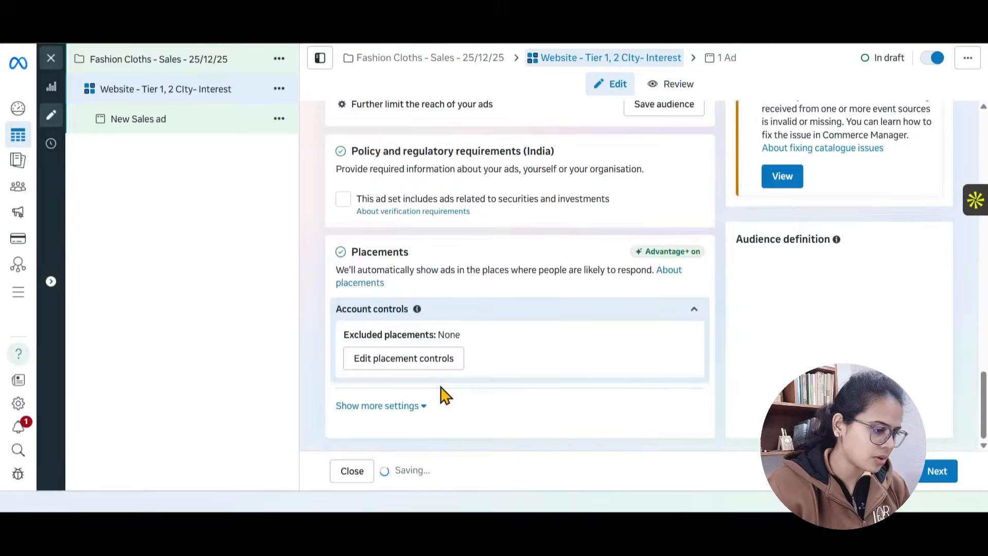
{"action": "left_click", "coordinate": [464, 418]}
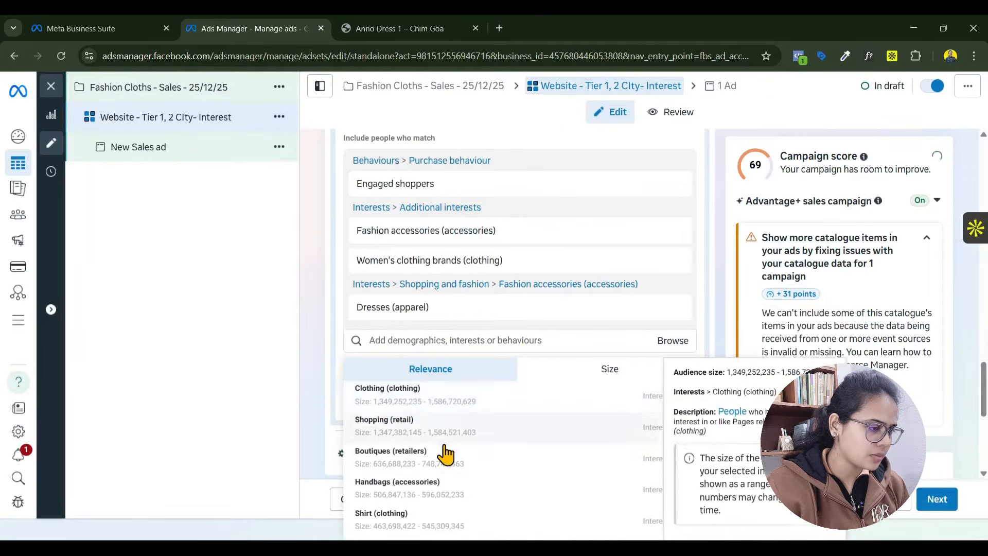
{"action": "scroll", "coordinate": [458, 442], "scroll_direction": "down", "scroll_amount": 10}
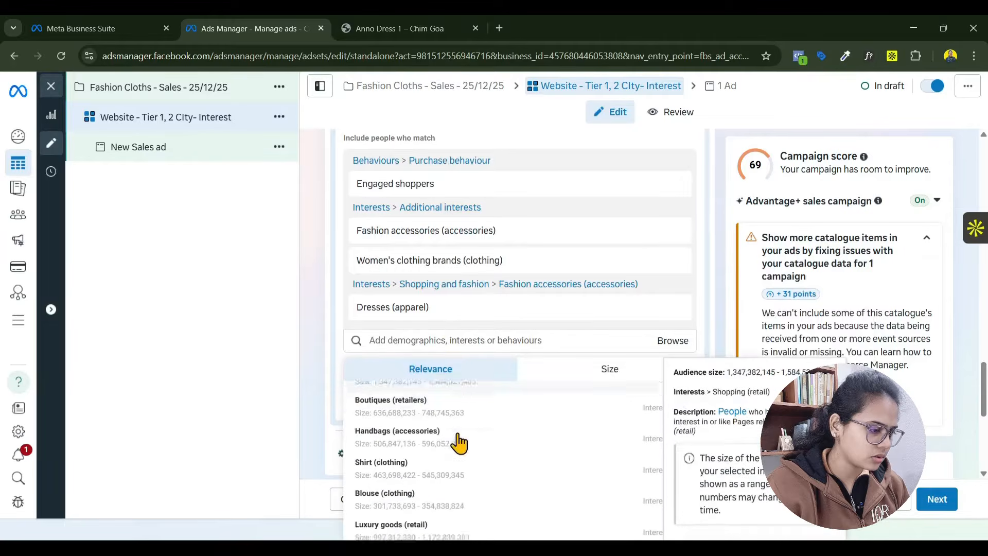
{"action": "scroll", "coordinate": [423, 392], "scroll_direction": "up", "scroll_amount": 6}
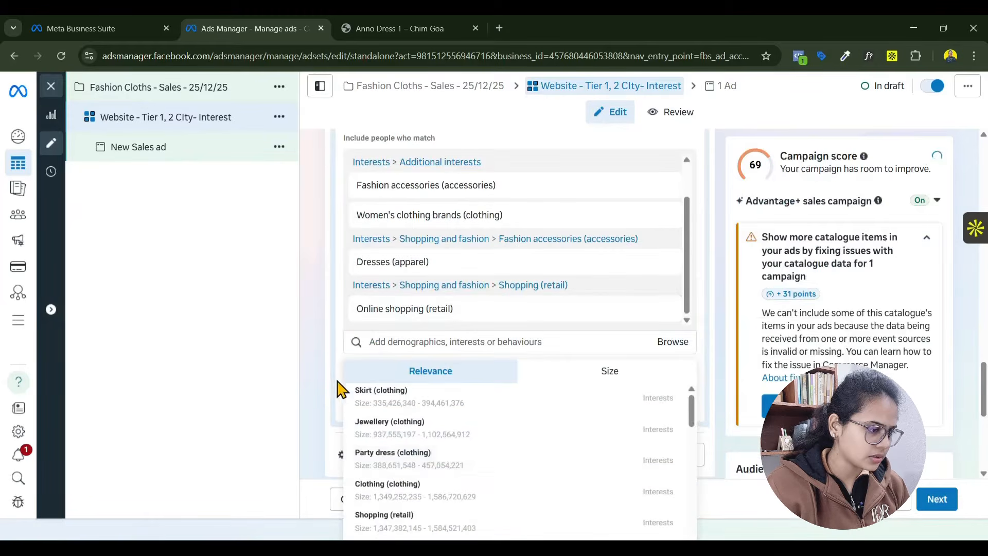
{"action": "left_click", "coordinate": [335, 359]}
{"action": "scroll", "coordinate": [334, 364], "scroll_direction": "up", "scroll_amount": 1}
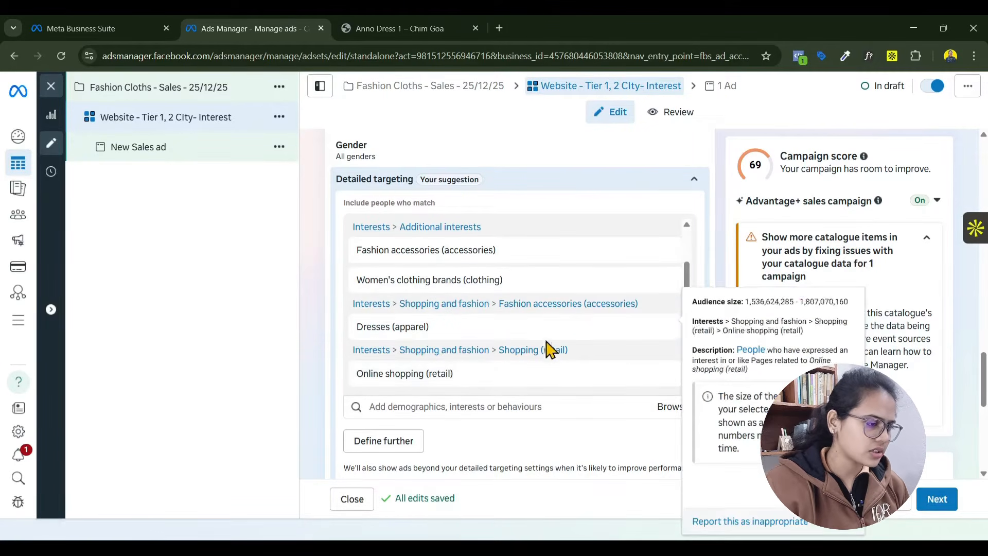
- Remove the Dresses (apparel) interest from the detailed targeting
{"action": "left_click", "coordinate": [664, 328]}
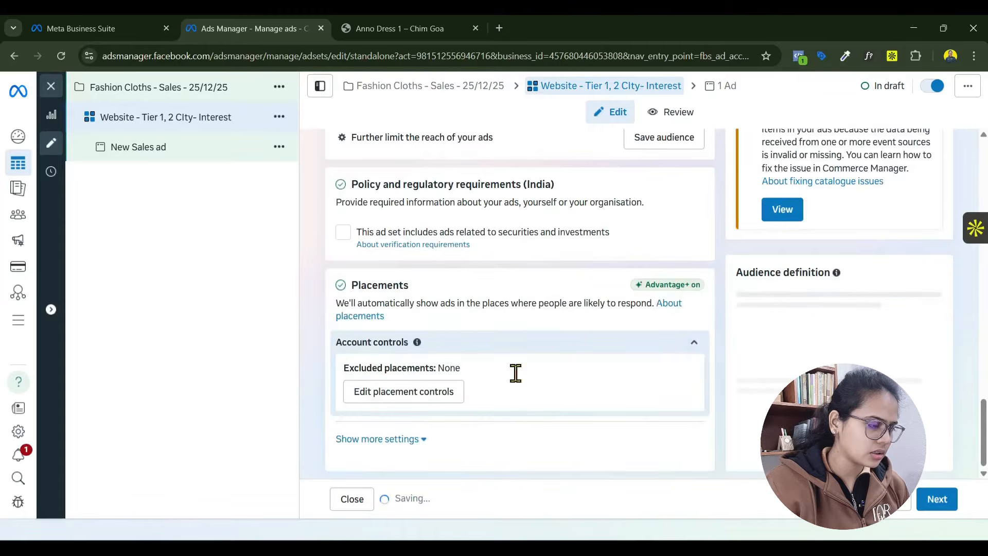
{"action": "scroll", "coordinate": [513, 373], "scroll_direction": "up", "scroll_amount": 6}
{"action": "scroll", "coordinate": [425, 379], "scroll_direction": "down", "scroll_amount": 2}
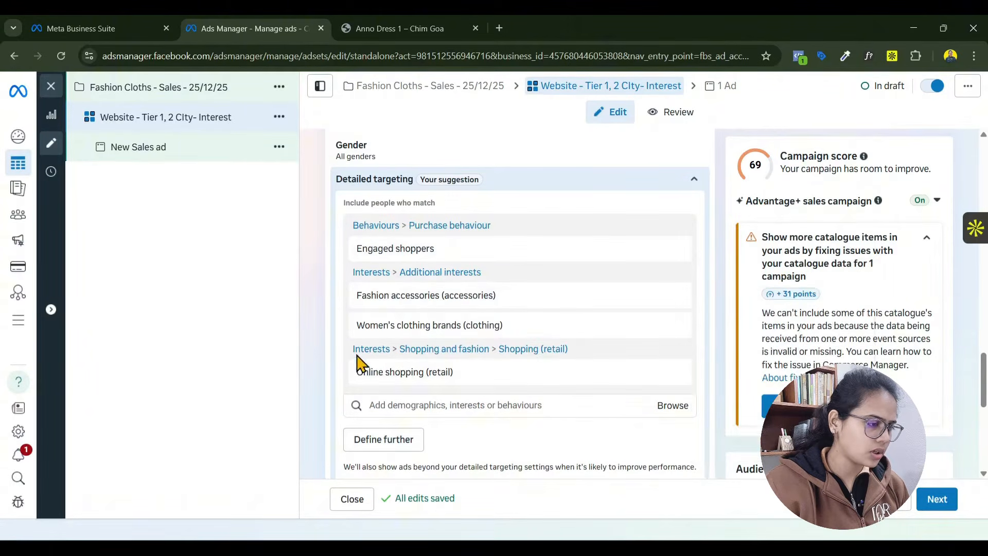
- Search detailed targeting for "myntra" and add the Myntra.com interest
{"action": "left_click", "coordinate": [396, 404]}
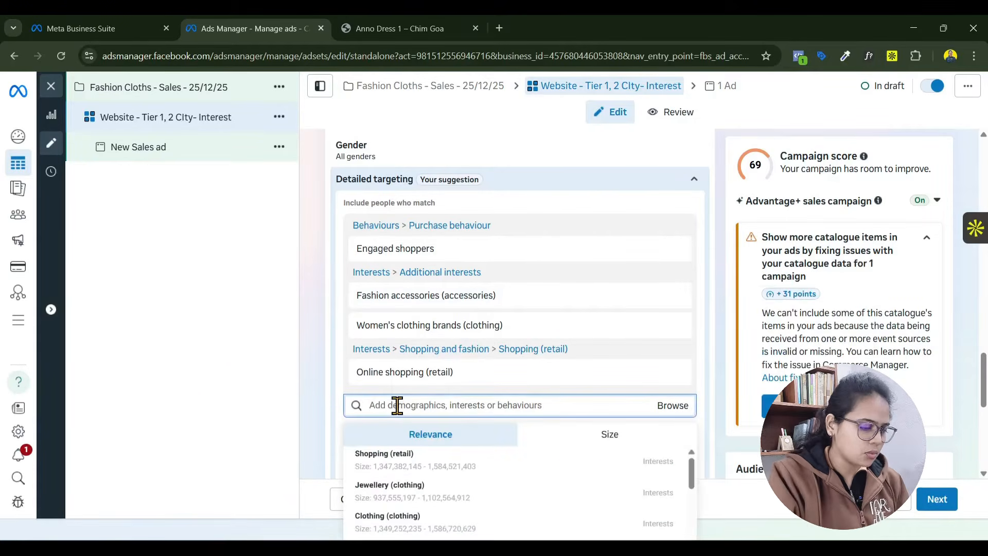
{"action": "type", "text": "myntra"}
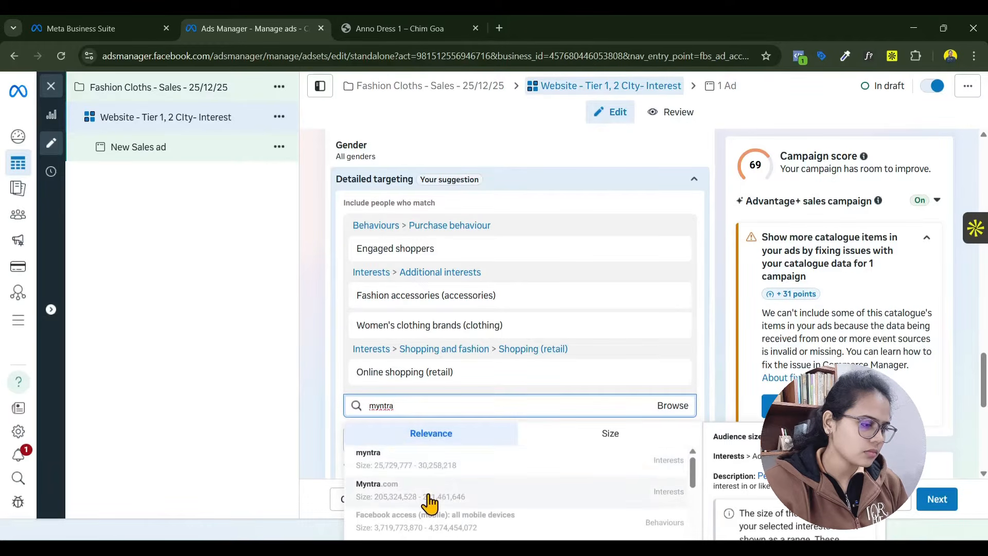
{"action": "left_click", "coordinate": [375, 495]}
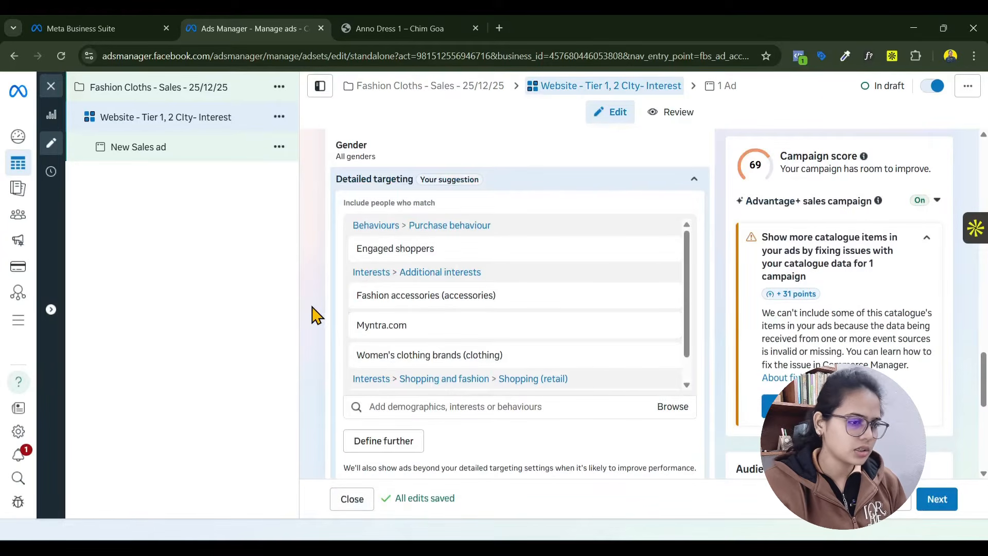
- Review the ad set's locations, suggested audience, placements, and budget and schedule settings
{"action": "scroll", "coordinate": [330, 293], "scroll_direction": "down", "scroll_amount": 8}
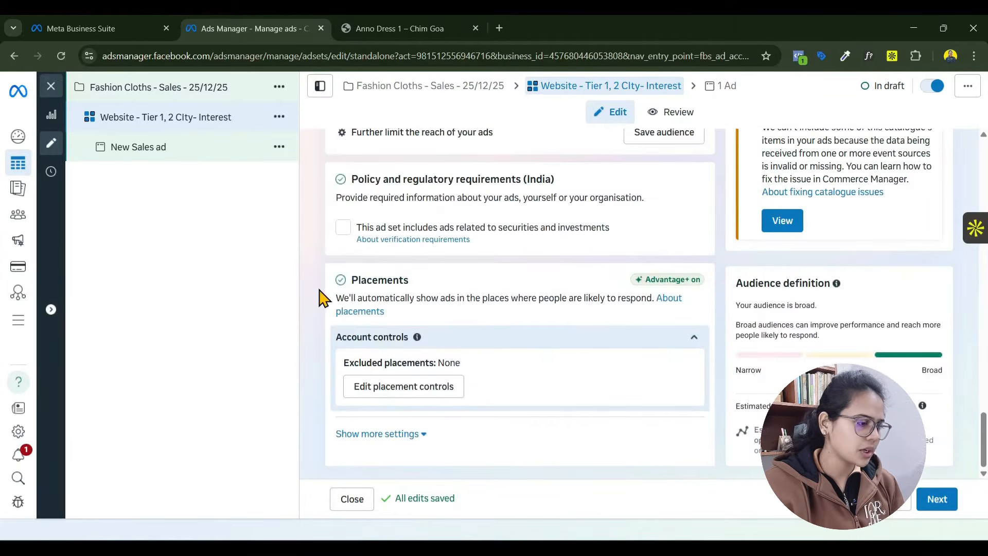
{"action": "scroll", "coordinate": [316, 278], "scroll_direction": "up", "scroll_amount": 10}
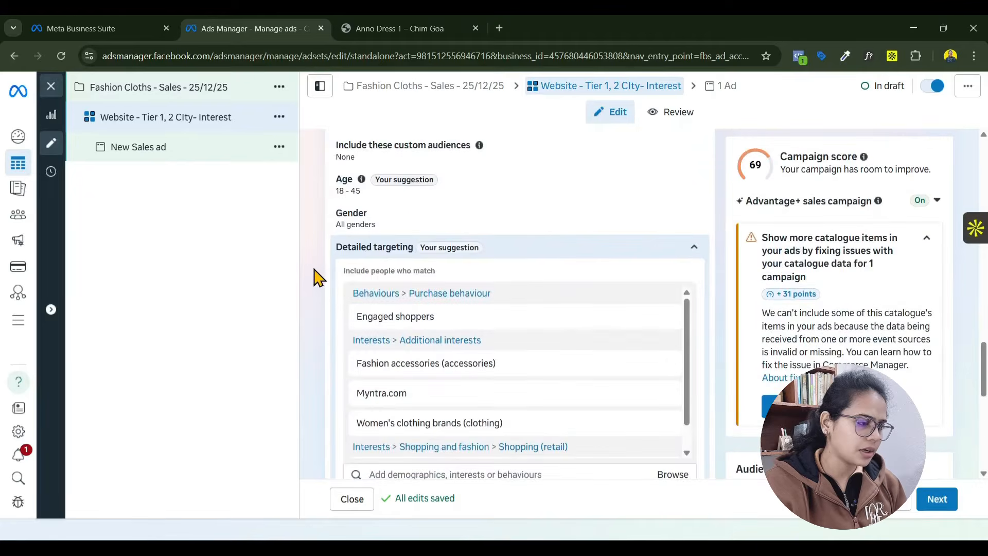
{"action": "scroll", "coordinate": [316, 276], "scroll_direction": "up", "scroll_amount": 4}
{"action": "scroll", "coordinate": [315, 278], "scroll_direction": "down", "scroll_amount": 10}
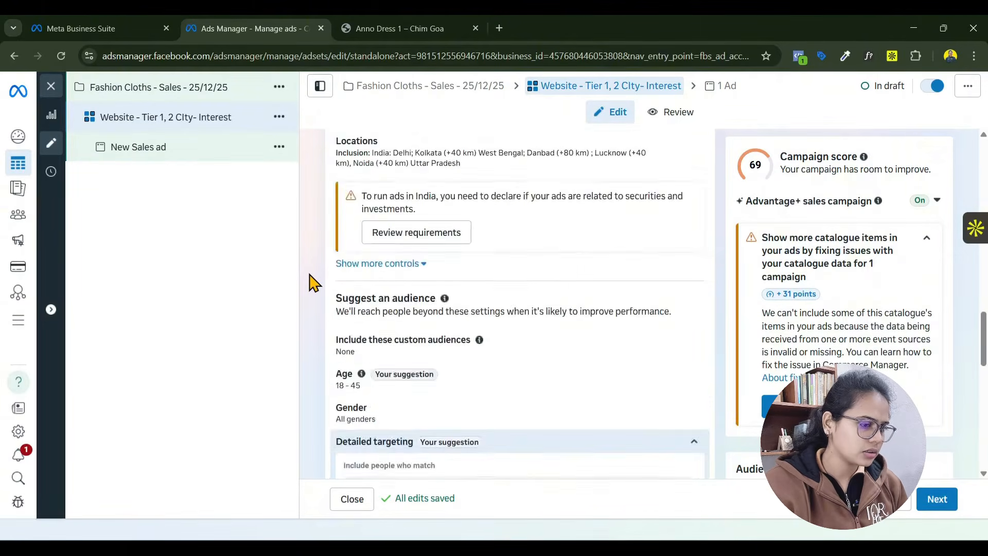
{"action": "scroll", "coordinate": [314, 282], "scroll_direction": "down", "scroll_amount": 5}
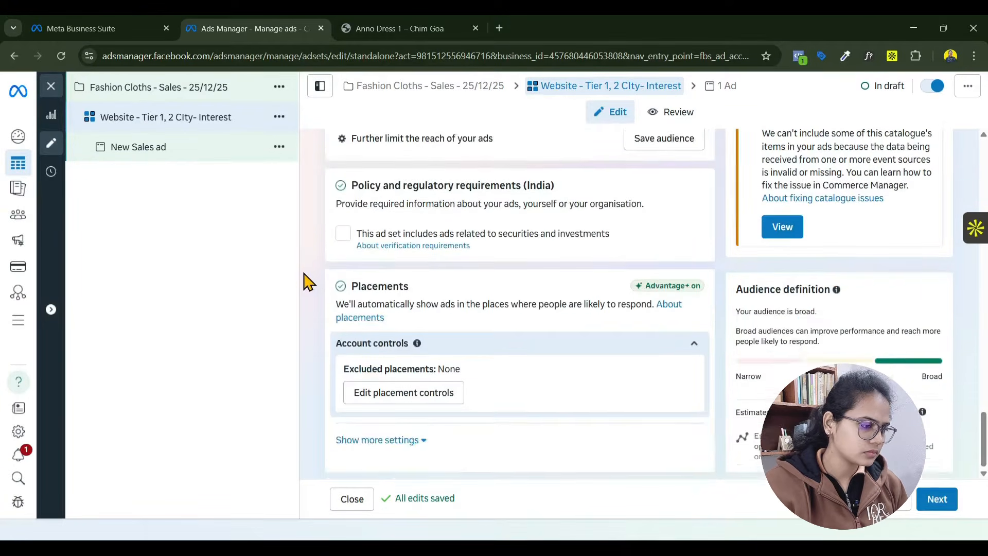
{"action": "scroll", "coordinate": [307, 280], "scroll_direction": "up", "scroll_amount": 5}
{"action": "scroll", "coordinate": [321, 286], "scroll_direction": "up", "scroll_amount": 10}
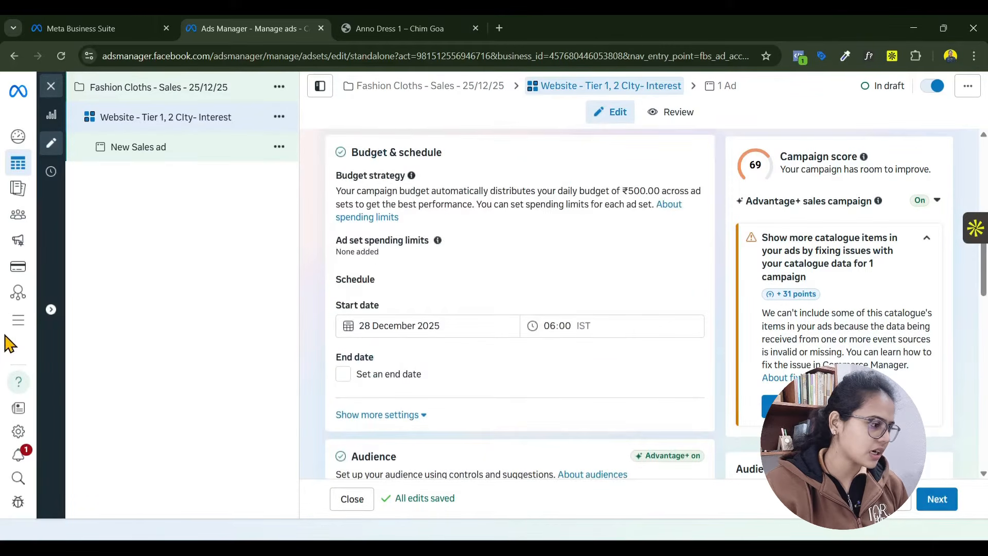
- Switch to Events Manager, look over its overview and open the DCA Practice Pixel's dataset details
{"action": "left_click", "coordinate": [20, 324]}
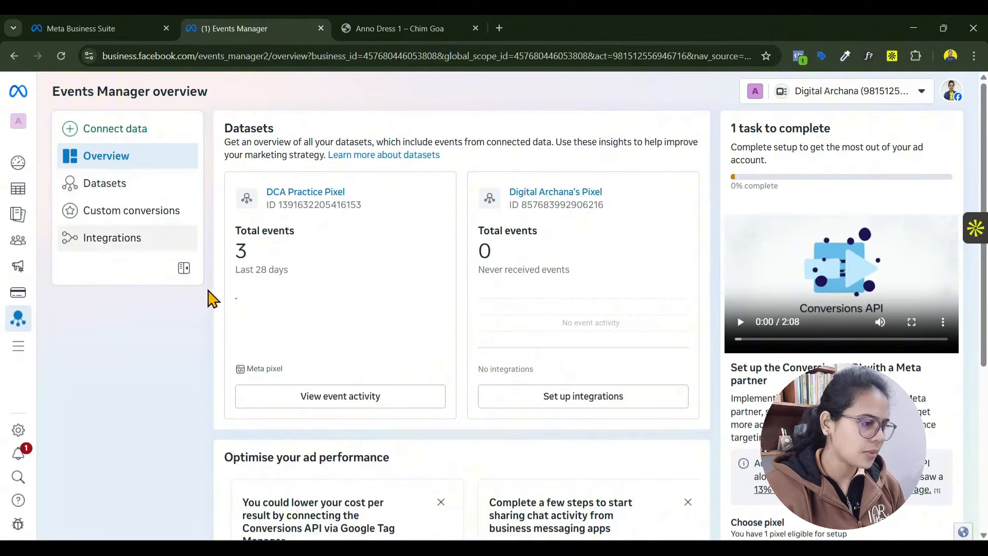
{"action": "scroll", "coordinate": [309, 258], "scroll_direction": "down", "scroll_amount": 5}
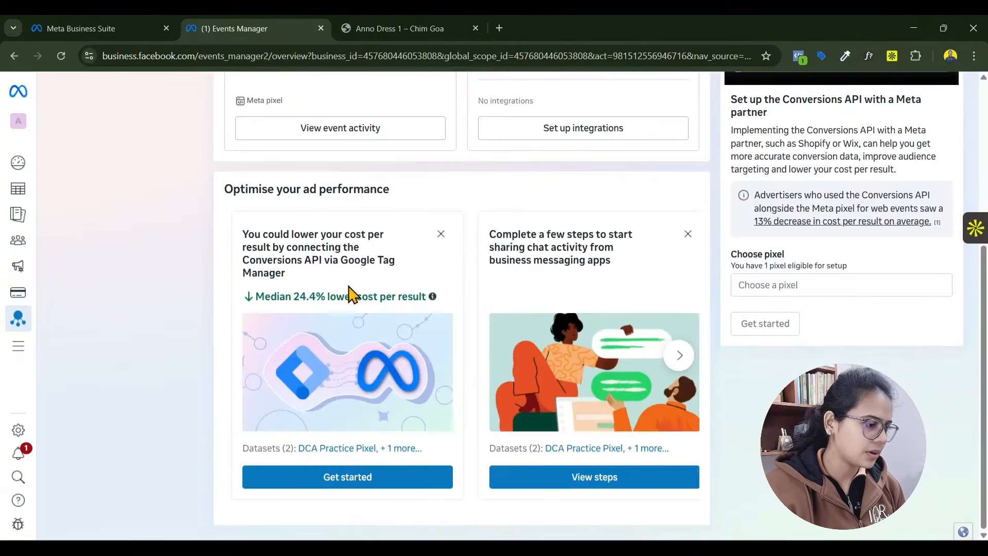
{"action": "left_click", "coordinate": [105, 186]}
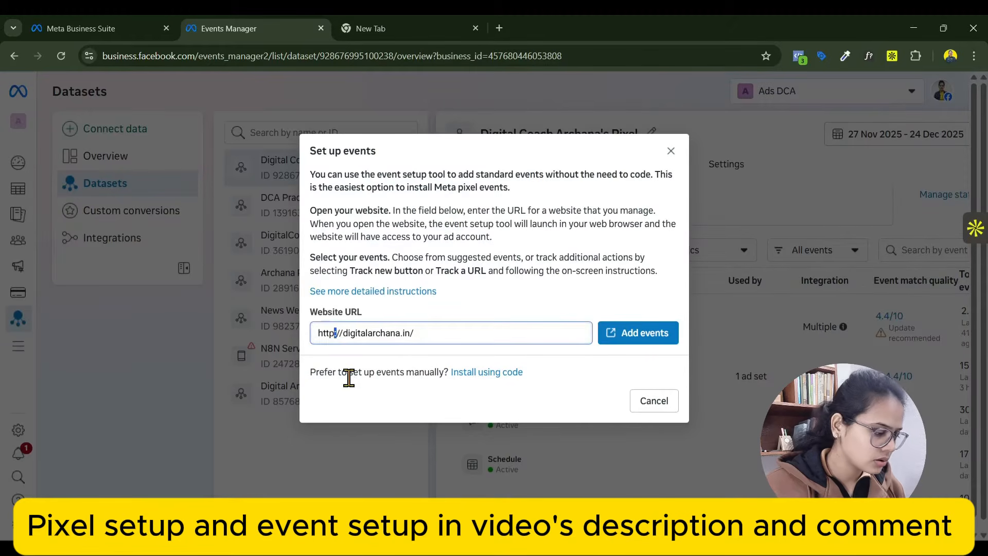
- Launch the event setup tool with the website's https URL, close the spare empty tab and open the Online WordPress Mastery course page
{"action": "type", "text": "s://digitalarchana.in/"}
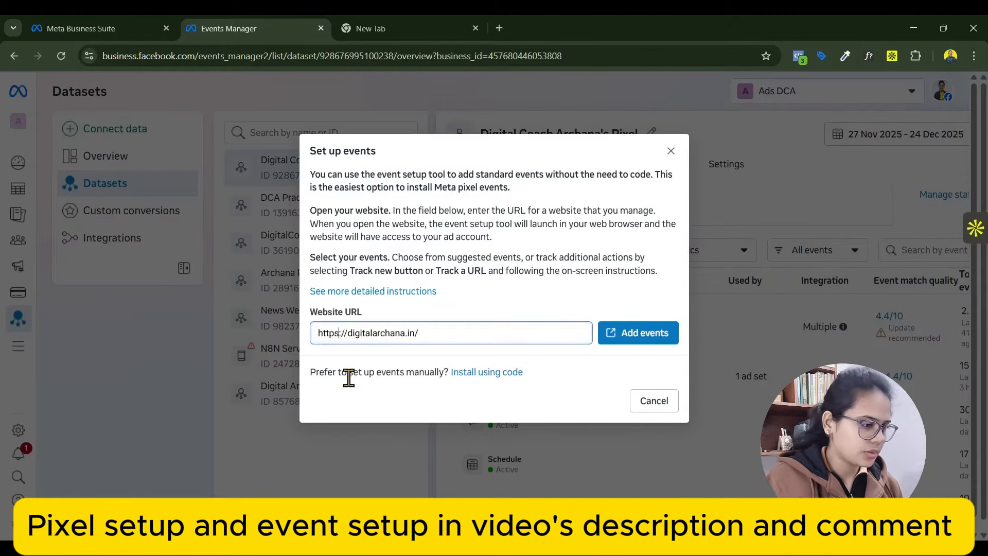
{"action": "left_click", "coordinate": [624, 333]}
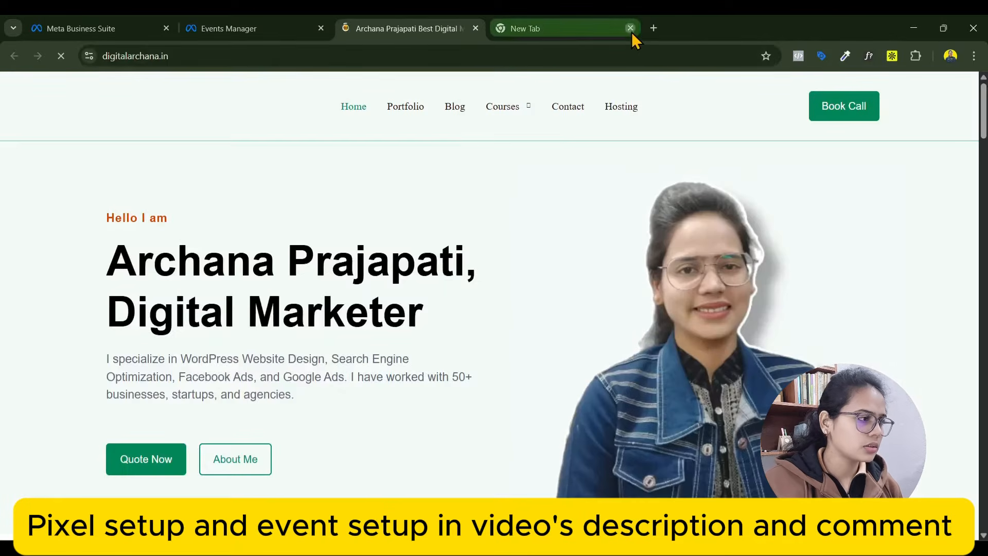
{"action": "left_click", "coordinate": [631, 28]}
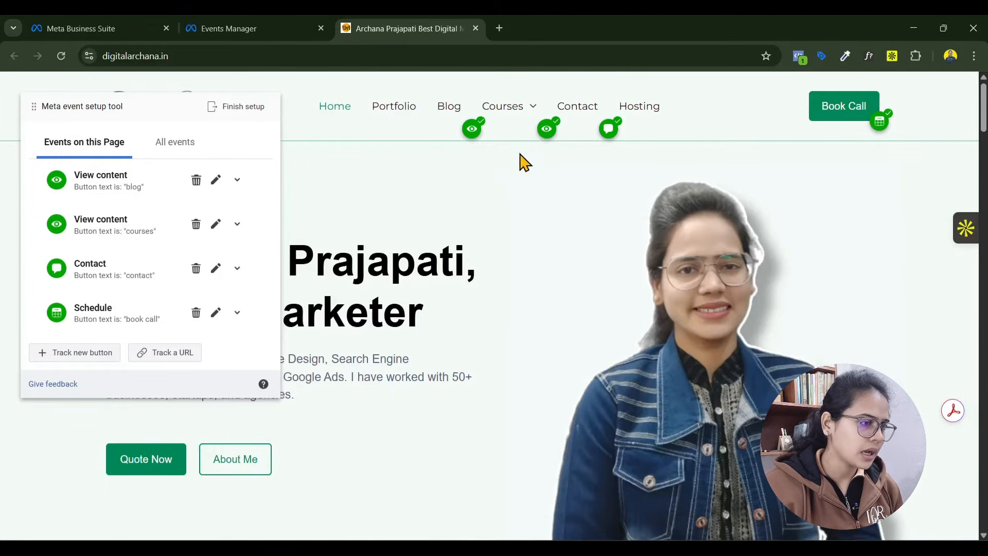
{"action": "mouse_move", "coordinate": [512, 109]}
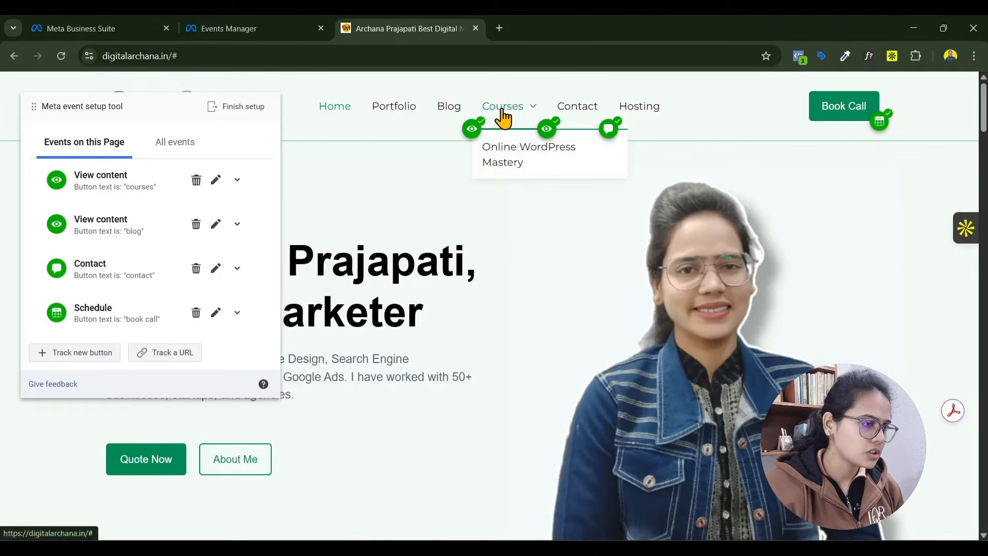
{"action": "left_click", "coordinate": [513, 163]}
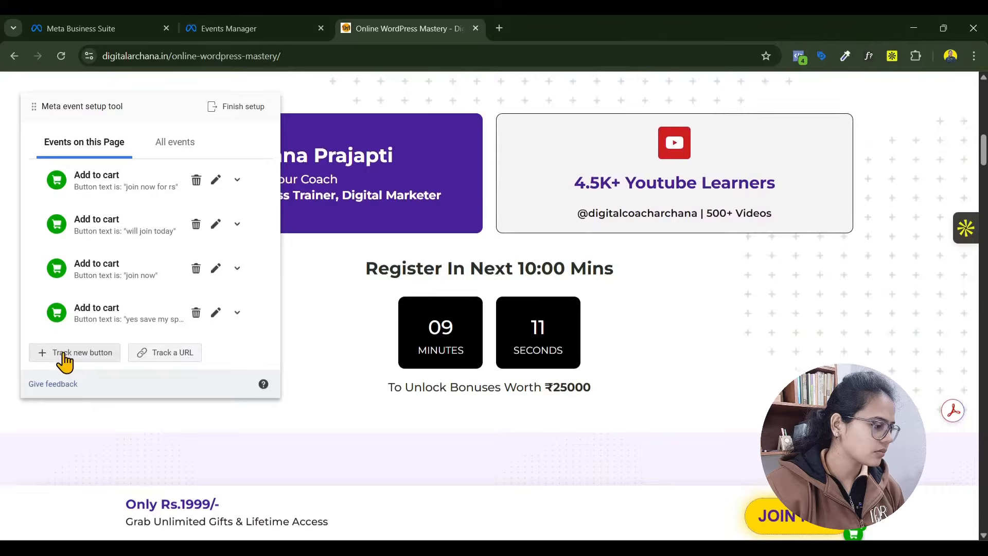
- Begin tracking a new button on the course page and choose the YouTube icon above the learners heading as its target
{"action": "left_click", "coordinate": [65, 355]}
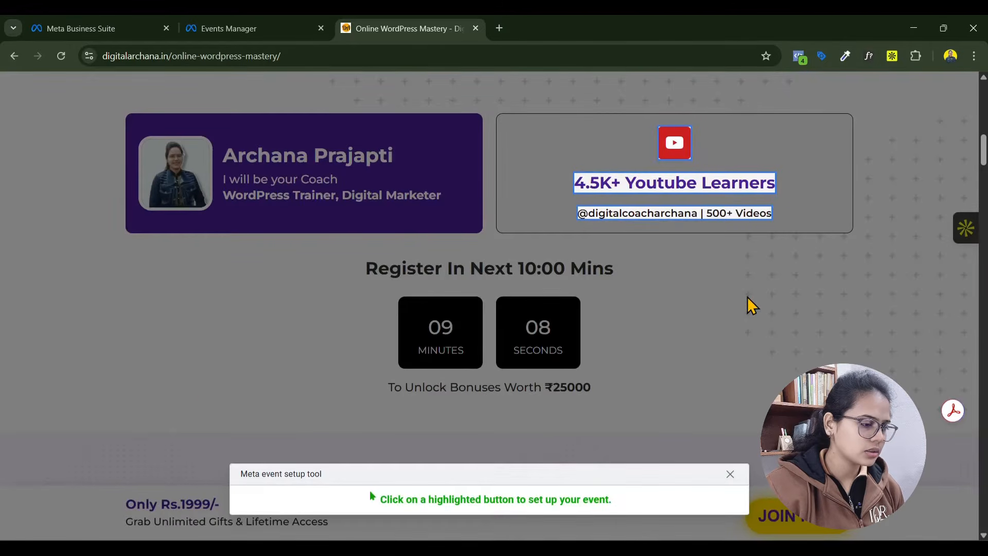
{"action": "scroll", "coordinate": [688, 252], "scroll_direction": "up", "scroll_amount": 15}
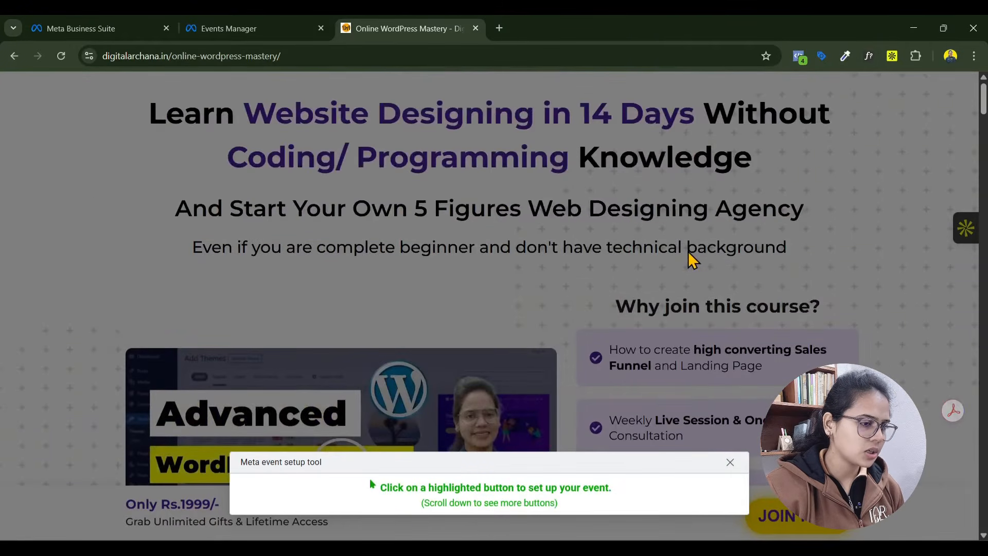
{"action": "scroll", "coordinate": [690, 251], "scroll_direction": "down", "scroll_amount": 15}
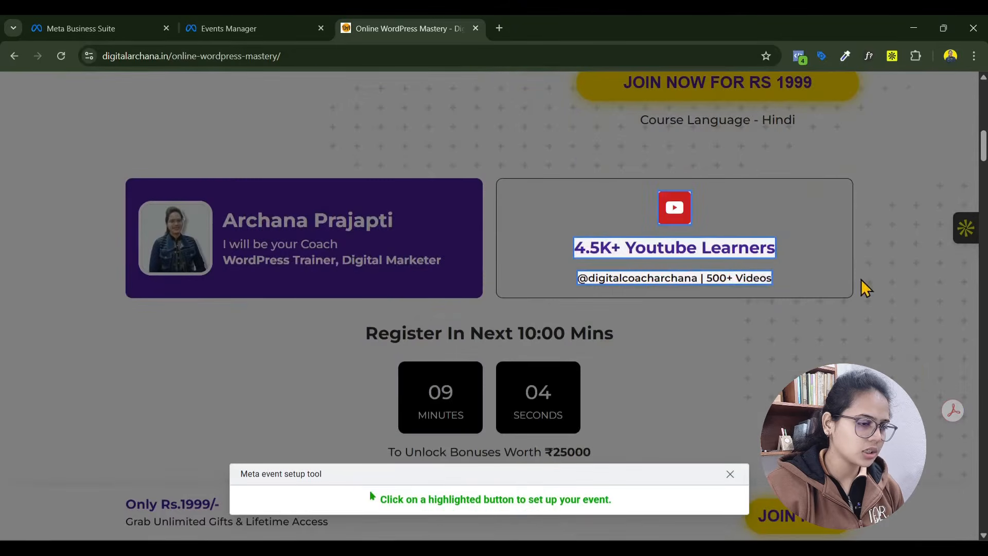
{"action": "scroll", "coordinate": [701, 273], "scroll_direction": "down", "scroll_amount": 15}
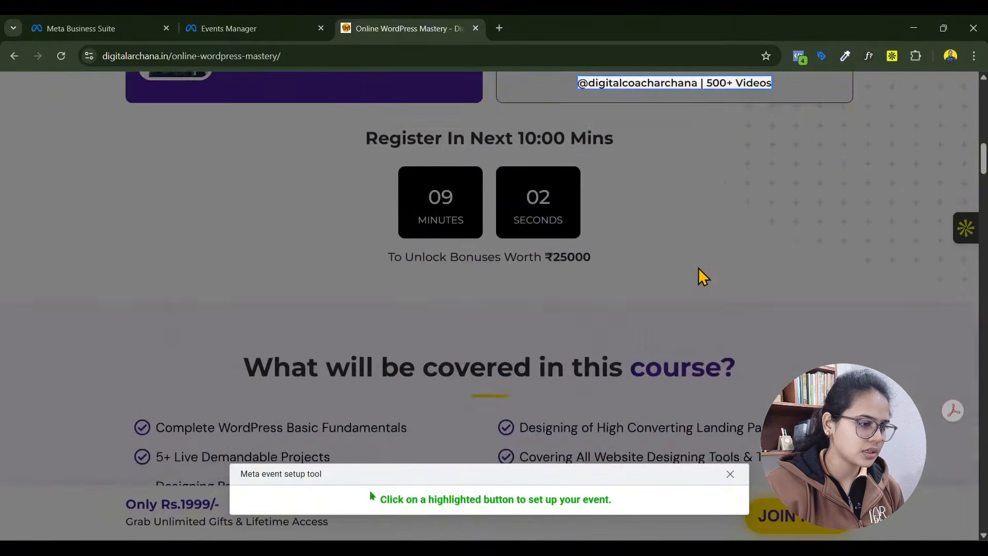
{"action": "scroll", "coordinate": [699, 273], "scroll_direction": "down", "scroll_amount": 20}
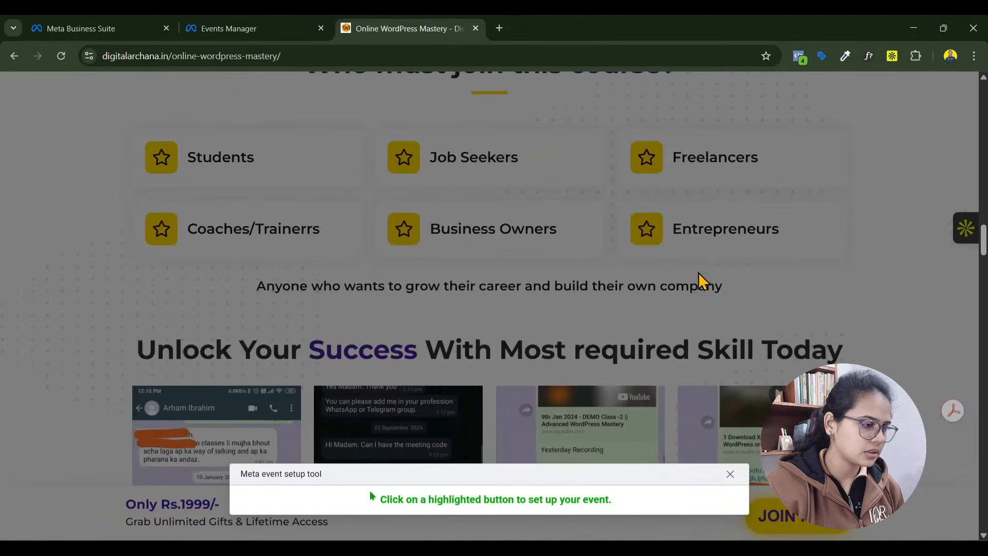
{"action": "scroll", "coordinate": [701, 279], "scroll_direction": "down", "scroll_amount": 20}
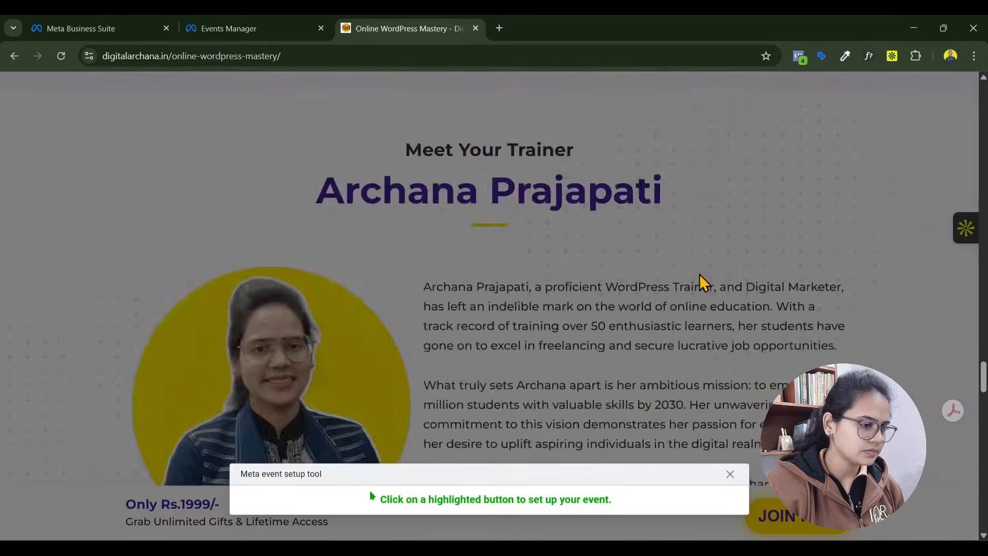
{"action": "scroll", "coordinate": [700, 278], "scroll_direction": "down", "scroll_amount": 5}
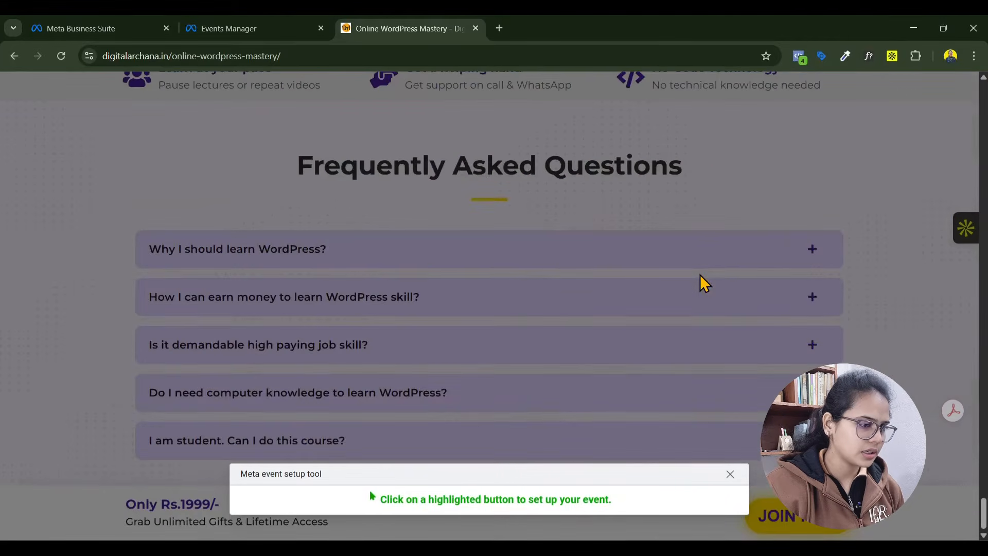
{"action": "scroll", "coordinate": [690, 277], "scroll_direction": "up", "scroll_amount": 15}
{"action": "scroll", "coordinate": [676, 272], "scroll_direction": "up", "scroll_amount": 15}
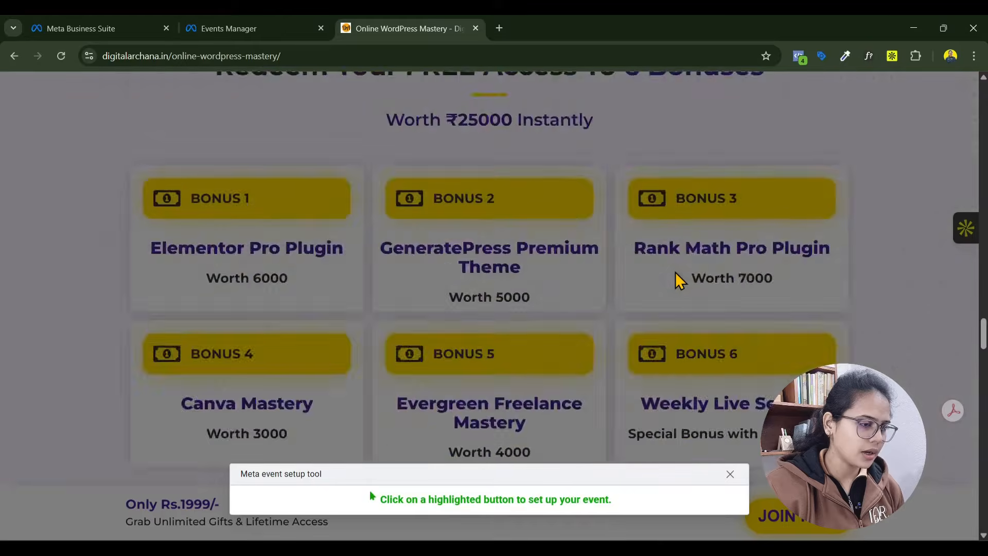
{"action": "scroll", "coordinate": [672, 271], "scroll_direction": "up", "scroll_amount": 15}
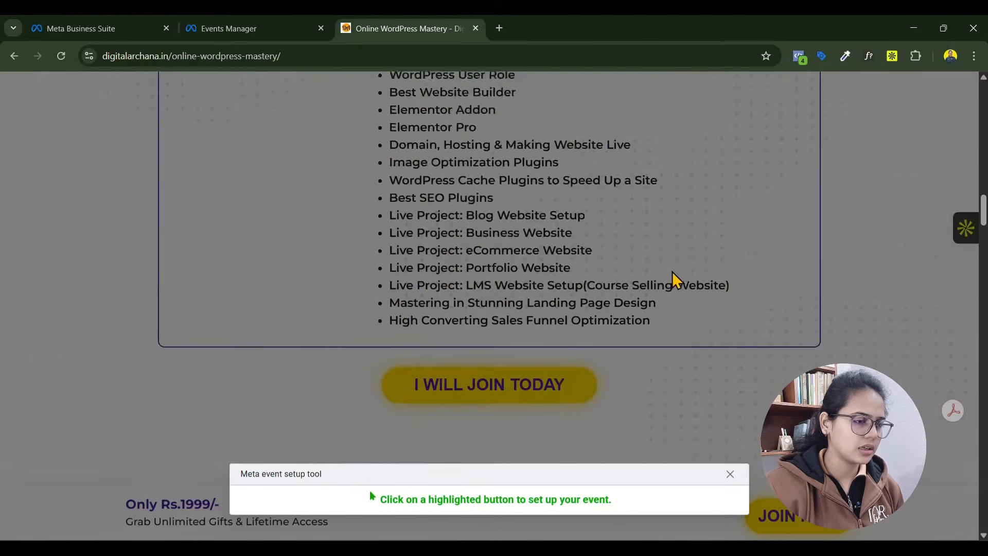
{"action": "scroll", "coordinate": [673, 271], "scroll_direction": "down", "scroll_amount": 2}
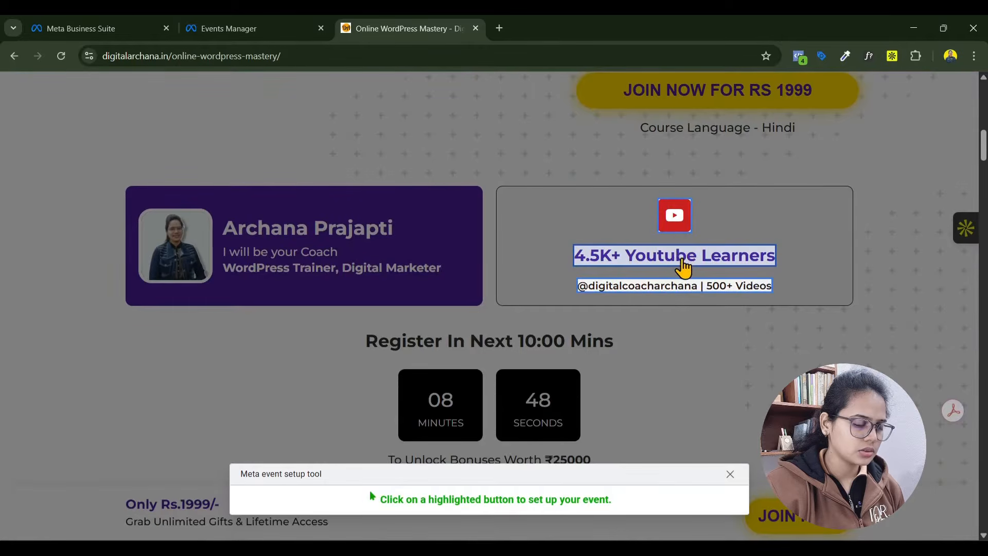
{"action": "left_click", "coordinate": [677, 219]}
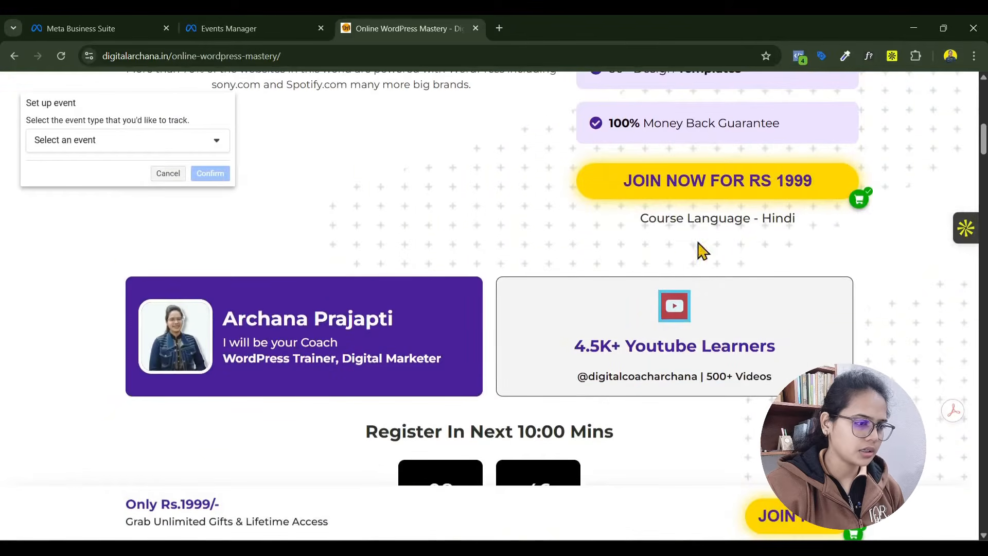
- Assign the View content event to the YouTube button, keeping INR as the currency, and confirm the event
{"action": "left_click", "coordinate": [145, 146]}
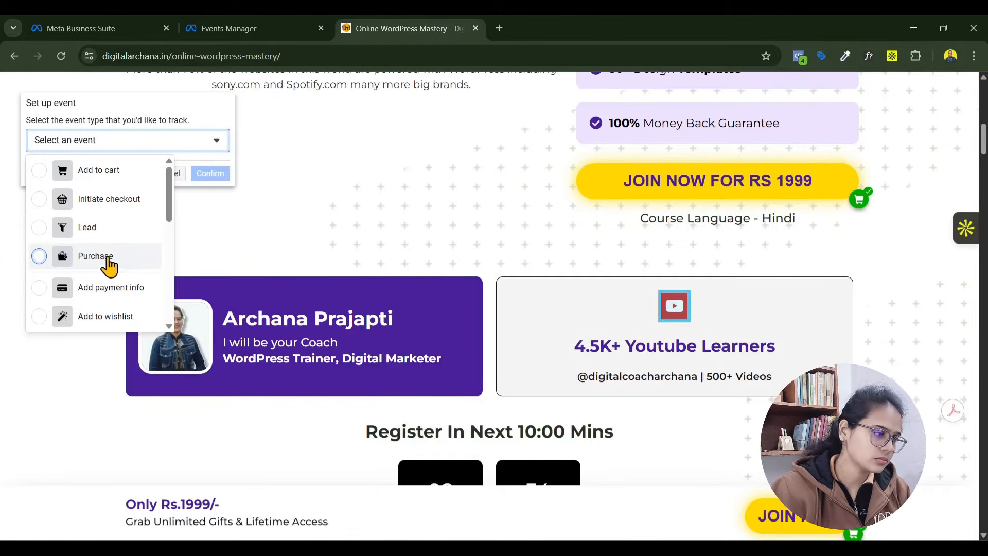
{"action": "scroll", "coordinate": [126, 268], "scroll_direction": "down", "scroll_amount": 4}
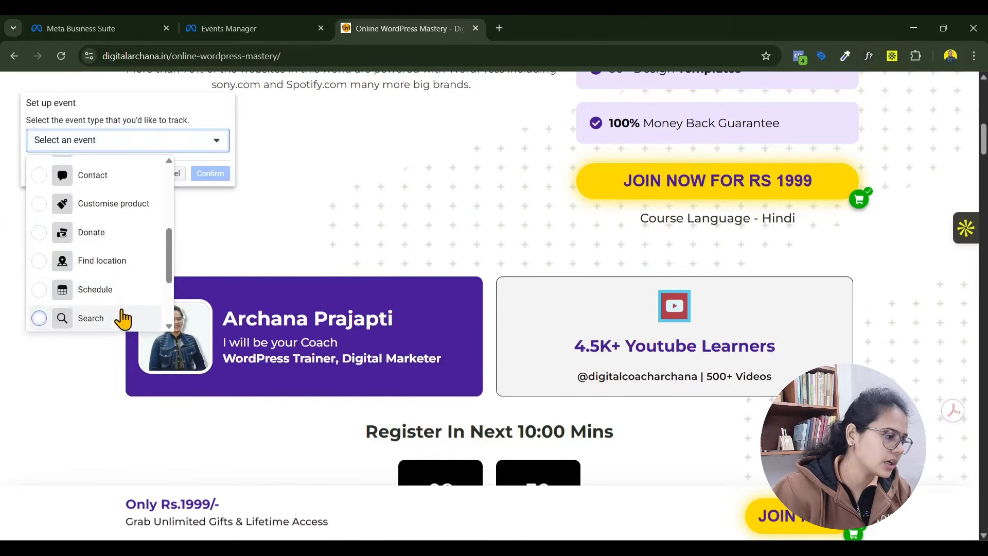
{"action": "scroll", "coordinate": [110, 267], "scroll_direction": "up", "scroll_amount": 4}
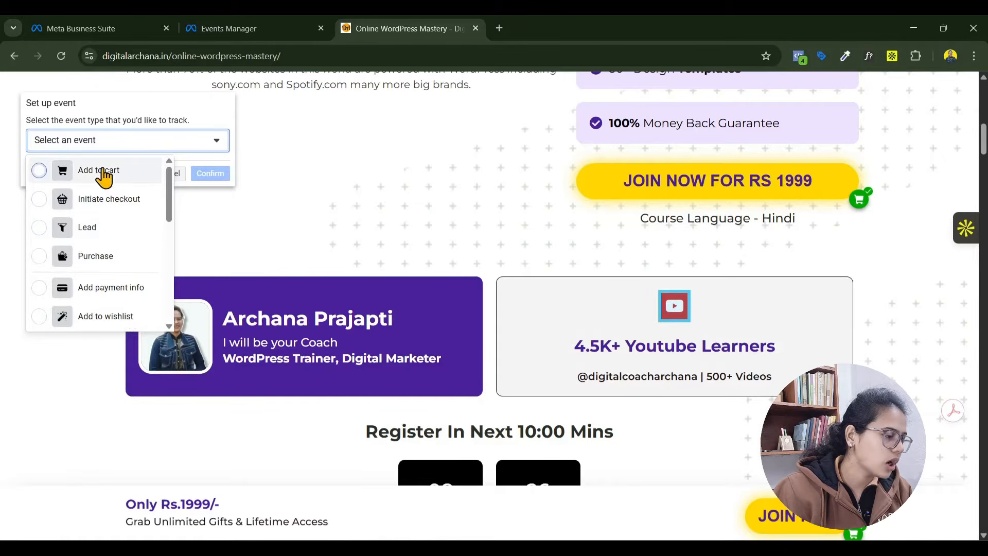
{"action": "scroll", "coordinate": [128, 299], "scroll_direction": "down", "scroll_amount": 5}
{"action": "left_click", "coordinate": [101, 320]}
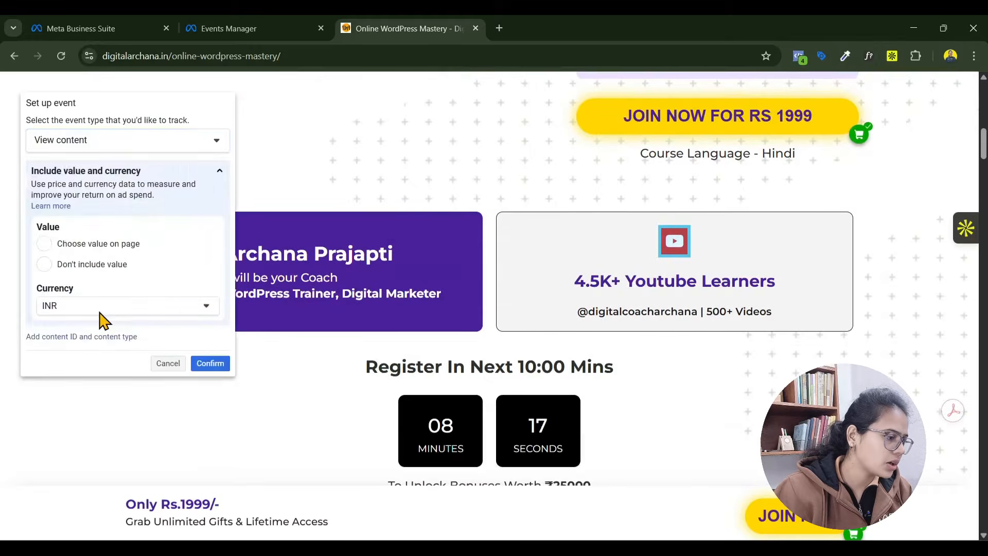
{"action": "left_click", "coordinate": [204, 366]}
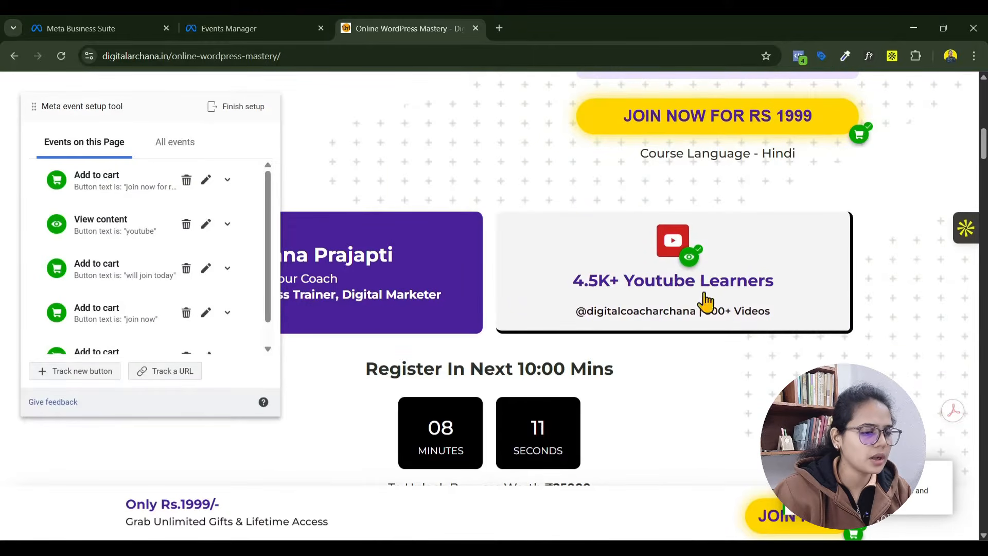
- Check the events on the course page, finish the event setup and submit Yes as the tool feedback
{"action": "scroll", "coordinate": [190, 283], "scroll_direction": "down", "scroll_amount": 1}
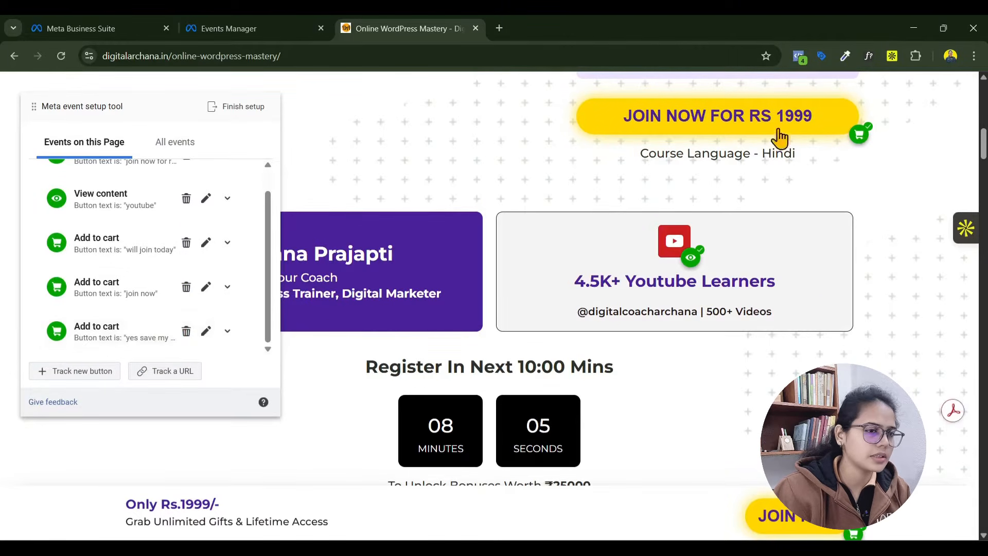
{"action": "scroll", "coordinate": [514, 350], "scroll_direction": "down", "scroll_amount": 4}
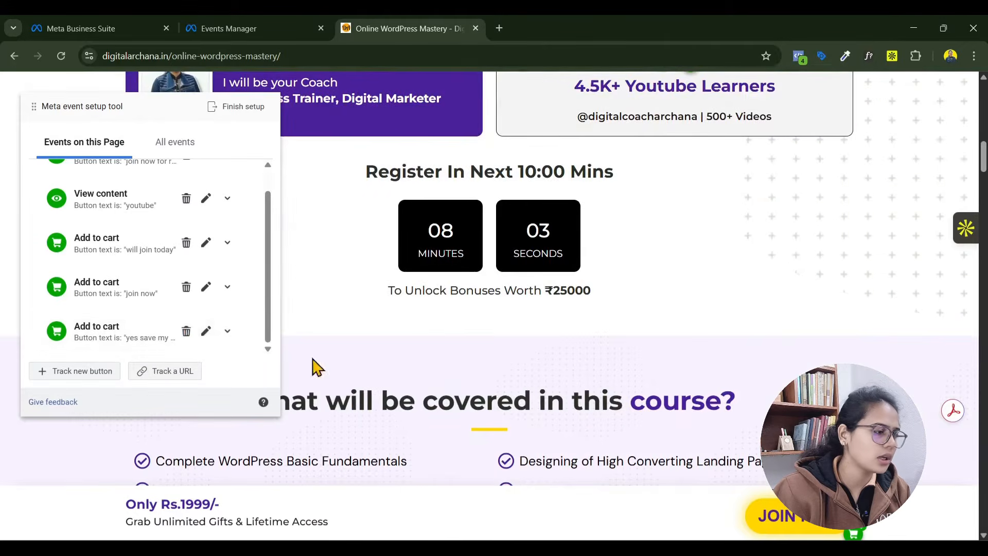
{"action": "scroll", "coordinate": [185, 281], "scroll_direction": "up", "scroll_amount": 7}
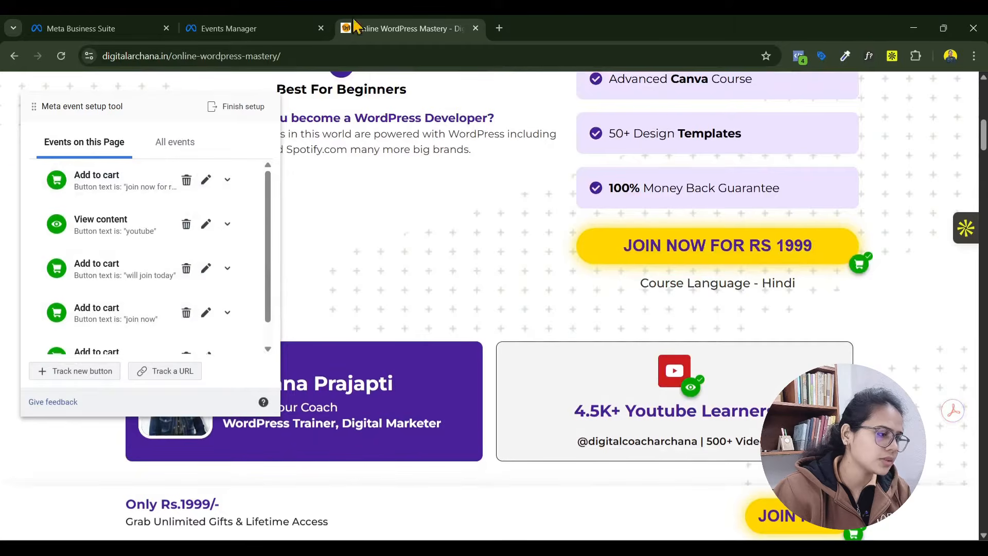
{"action": "scroll", "coordinate": [231, 137], "scroll_direction": "up", "scroll_amount": 6}
{"action": "left_click", "coordinate": [227, 108]}
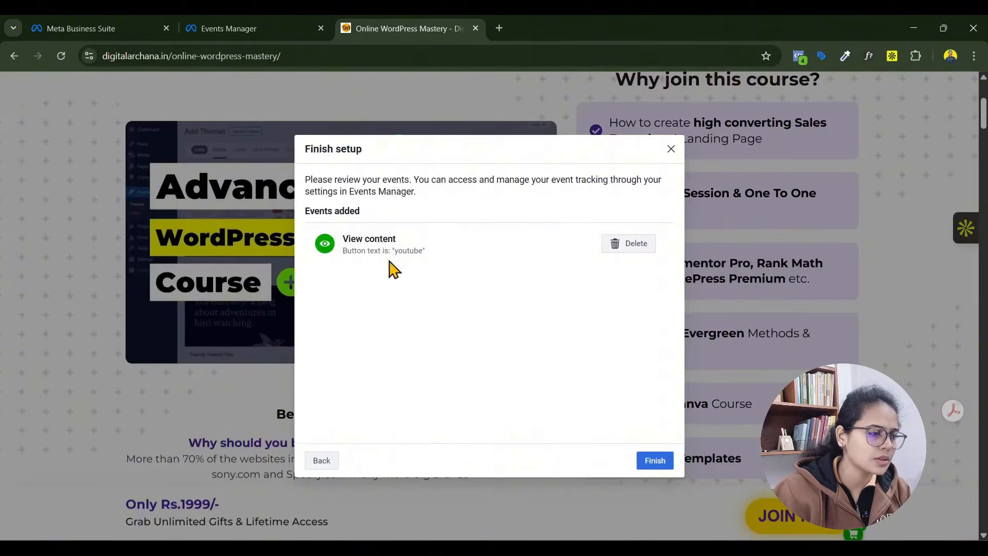
{"action": "left_click", "coordinate": [656, 457]}
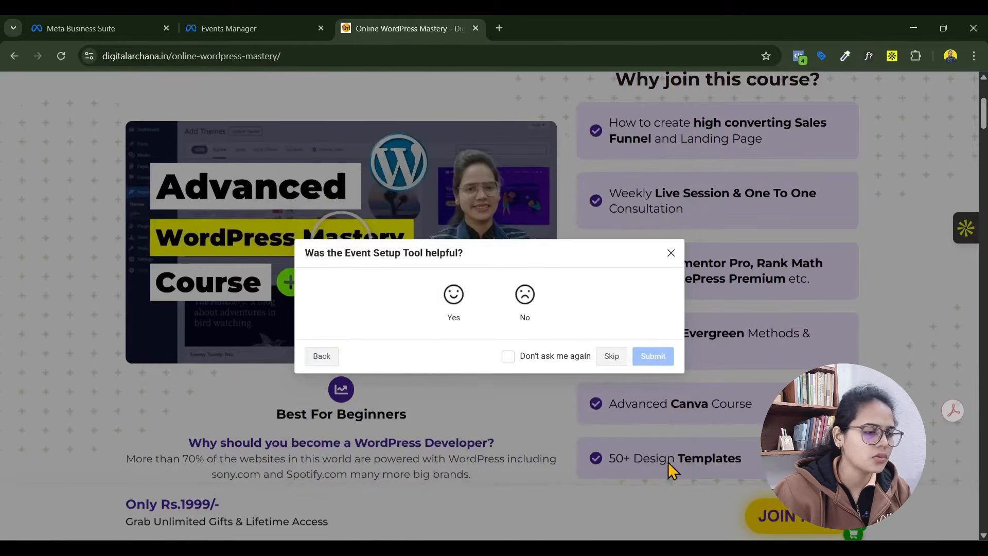
{"action": "left_click", "coordinate": [454, 304]}
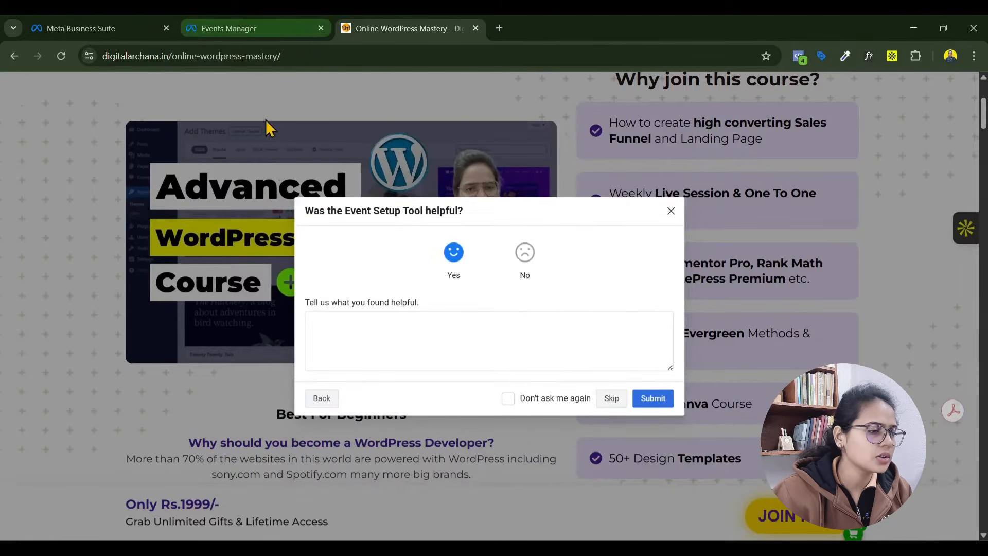
{"action": "left_click", "coordinate": [664, 405]}
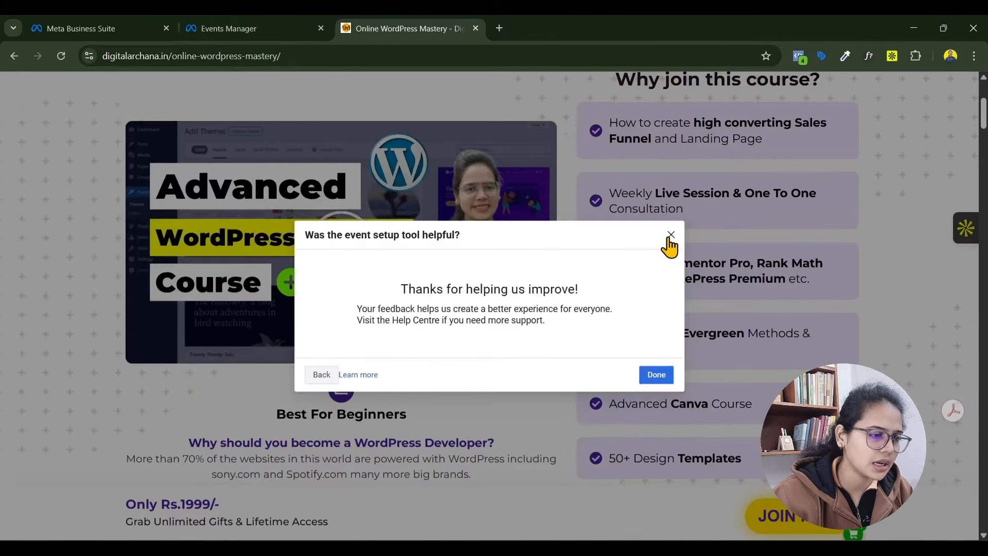
{"action": "left_click", "coordinate": [654, 379]}
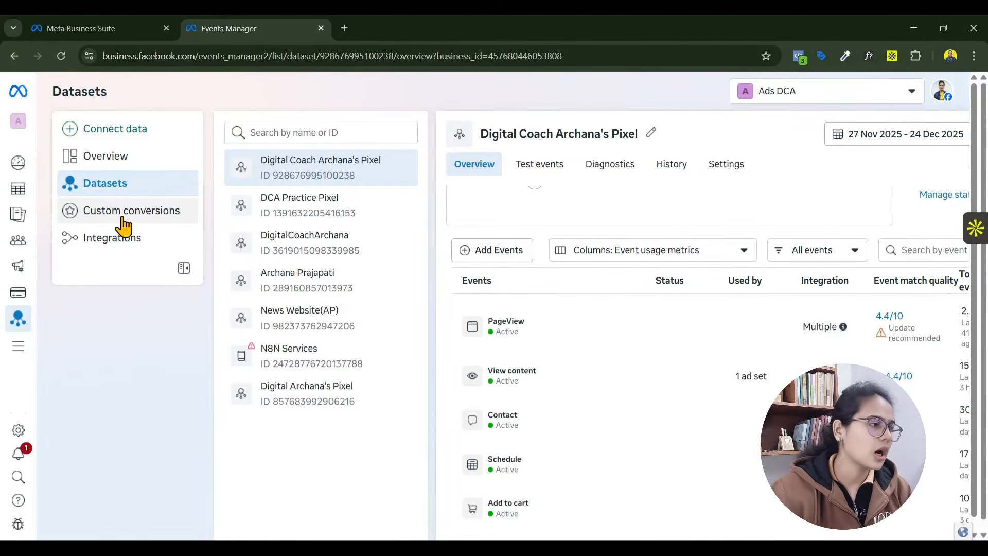
- Return to Ads Manager and open the Website - Tier 1, 2 CIty- Interest ad set in the Fashion Cloths - Sales - 25/12/25 campaign draft
{"action": "left_click", "coordinate": [142, 30]}
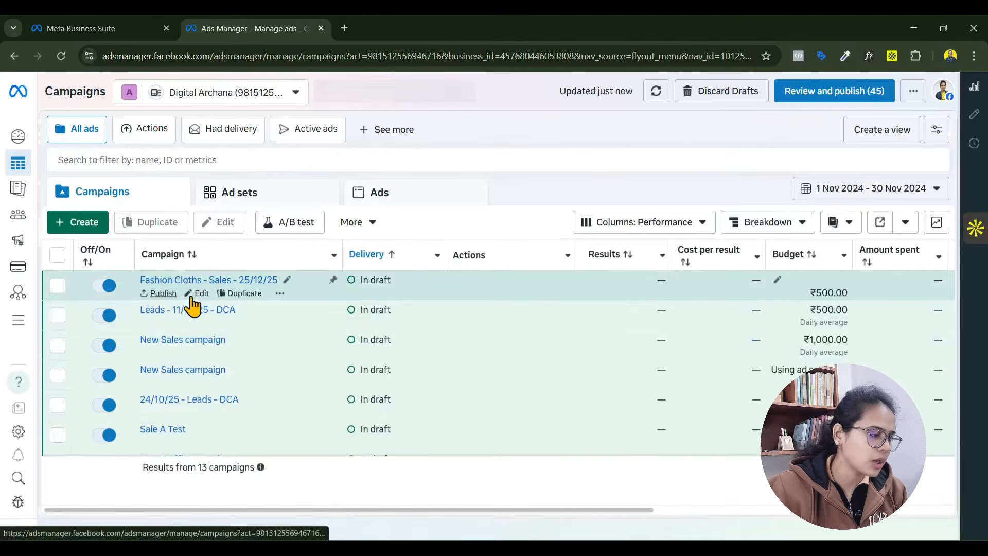
{"action": "left_click", "coordinate": [199, 293]}
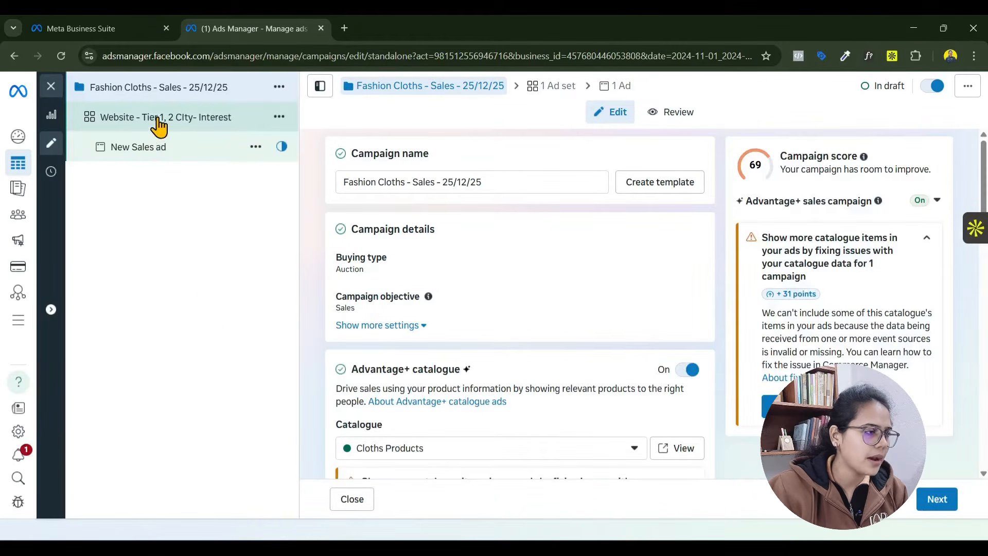
{"action": "left_click", "coordinate": [163, 129]}
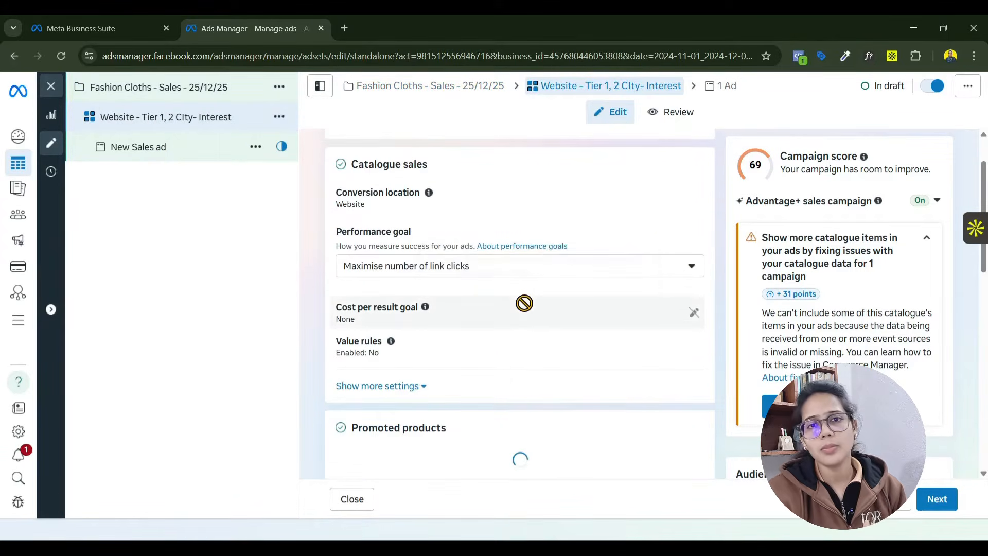
- Review the ad set's catalogue sales, promoted products, budget and schedule, and placement settings
{"action": "mouse_move", "coordinate": [530, 312]}
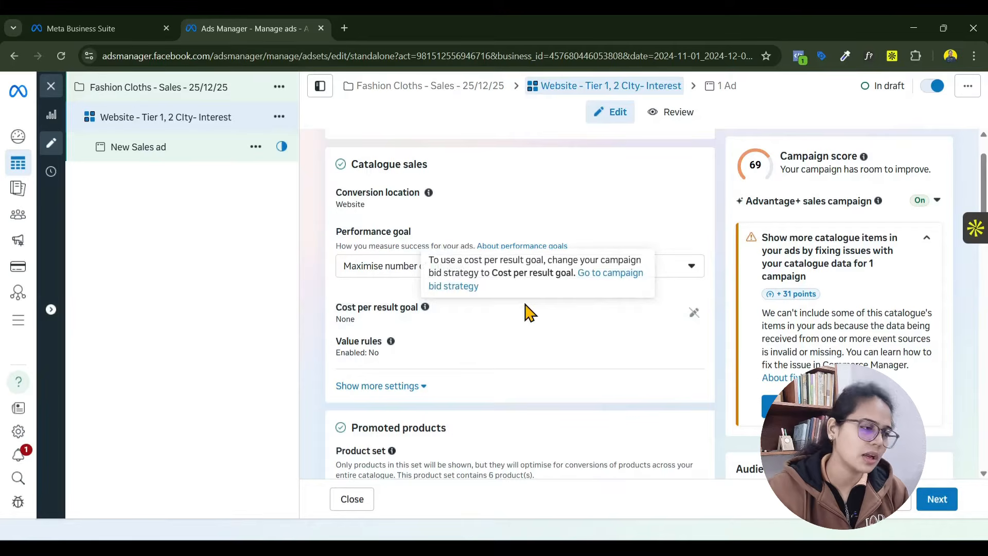
{"action": "scroll", "coordinate": [316, 341], "scroll_direction": "down", "scroll_amount": 4}
{"action": "scroll", "coordinate": [515, 345], "scroll_direction": "down", "scroll_amount": 3}
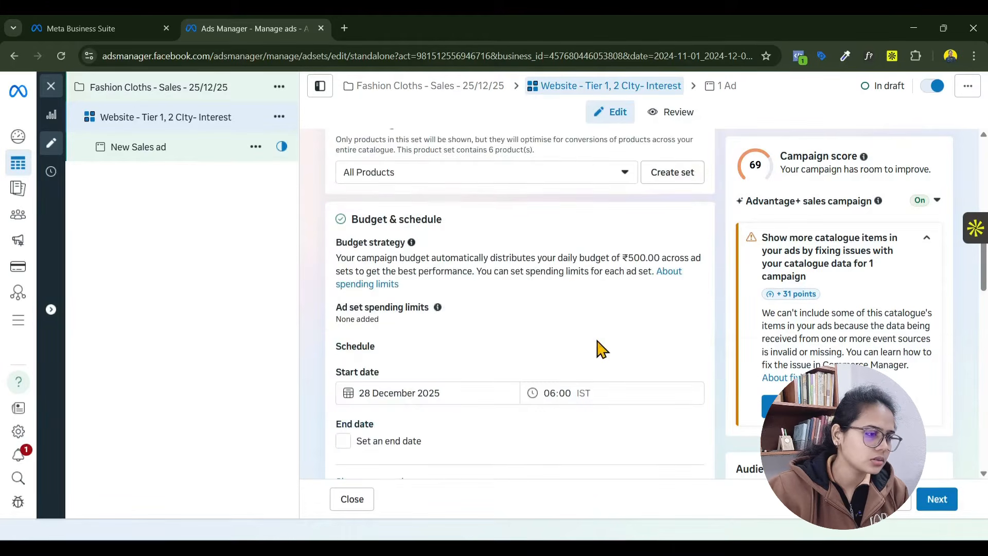
{"action": "scroll", "coordinate": [602, 350], "scroll_direction": "down", "scroll_amount": 8}
{"action": "scroll", "coordinate": [597, 343], "scroll_direction": "up", "scroll_amount": 12}
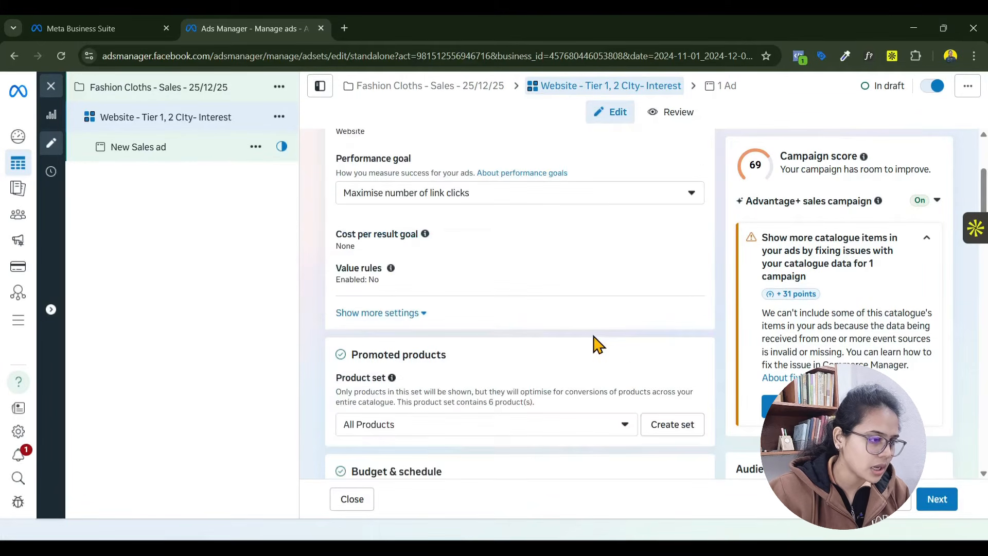
{"action": "scroll", "coordinate": [597, 344], "scroll_direction": "up", "scroll_amount": 3}
{"action": "scroll", "coordinate": [562, 292], "scroll_direction": "up", "scroll_amount": 1}
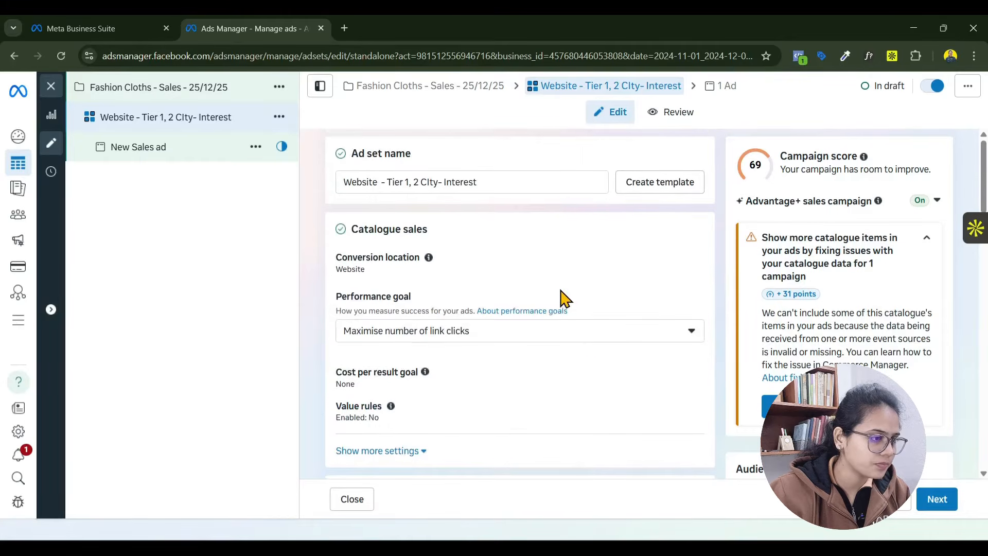
{"action": "scroll", "coordinate": [529, 406], "scroll_direction": "down", "scroll_amount": 3}
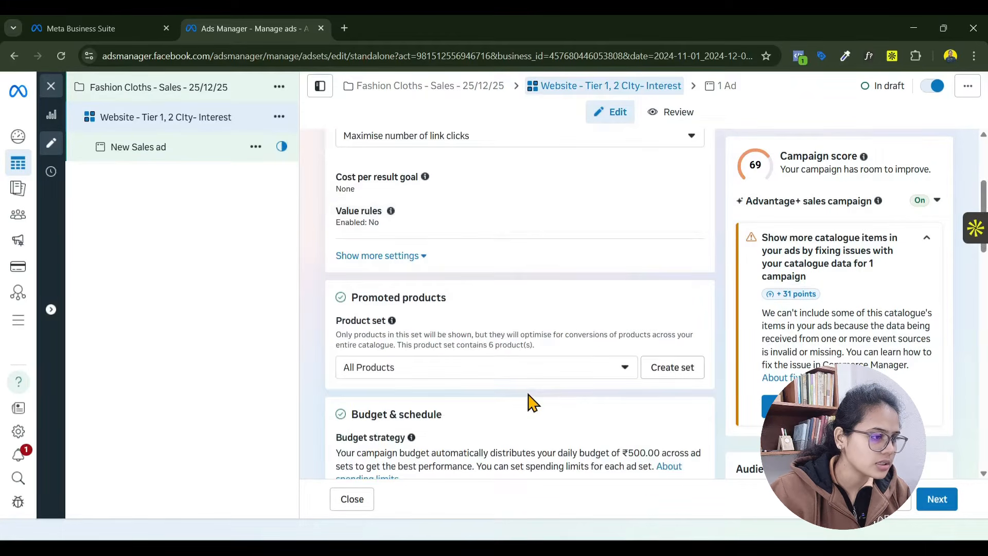
{"action": "scroll", "coordinate": [527, 407], "scroll_direction": "down", "scroll_amount": 10}
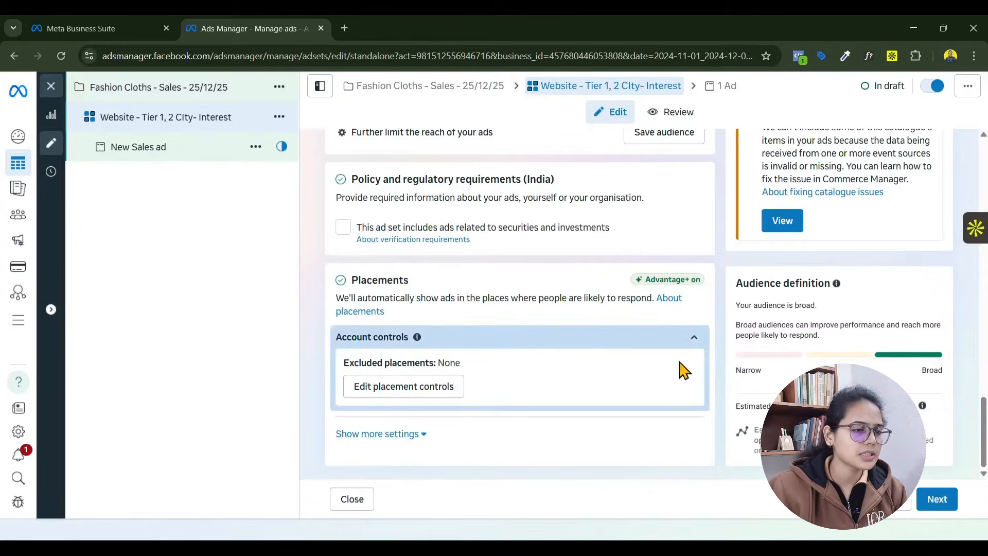
- Expand the ad set's additional placement settings and exclude Audience Network from the platforms
{"action": "left_click", "coordinate": [405, 392]}
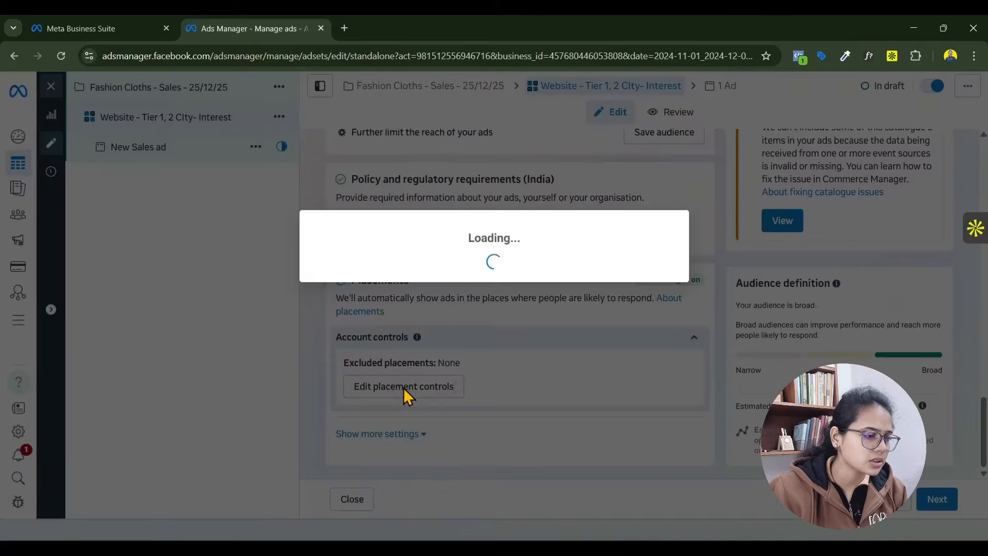
{"action": "left_click", "coordinate": [672, 200]}
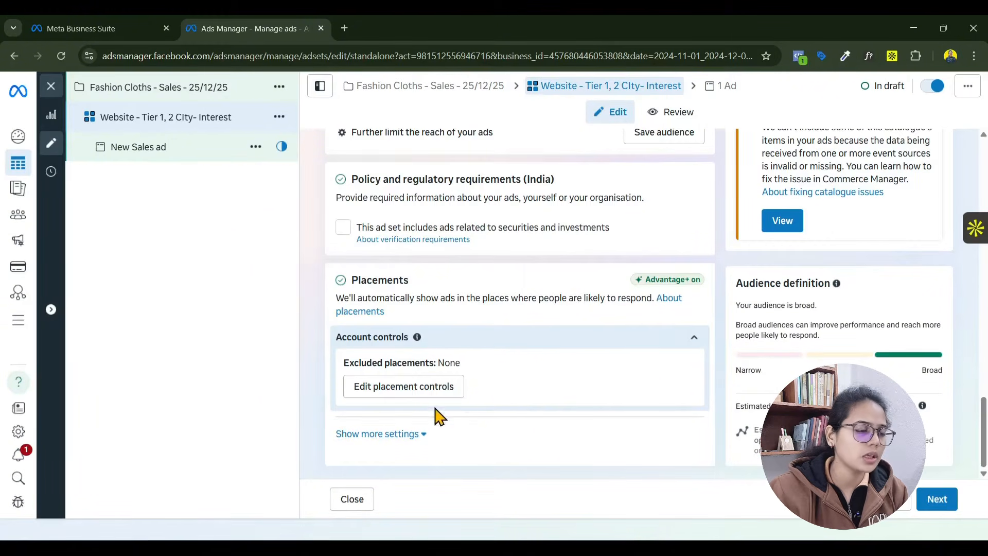
{"action": "left_click", "coordinate": [379, 435]}
{"action": "scroll", "coordinate": [546, 391], "scroll_direction": "down", "scroll_amount": 5}
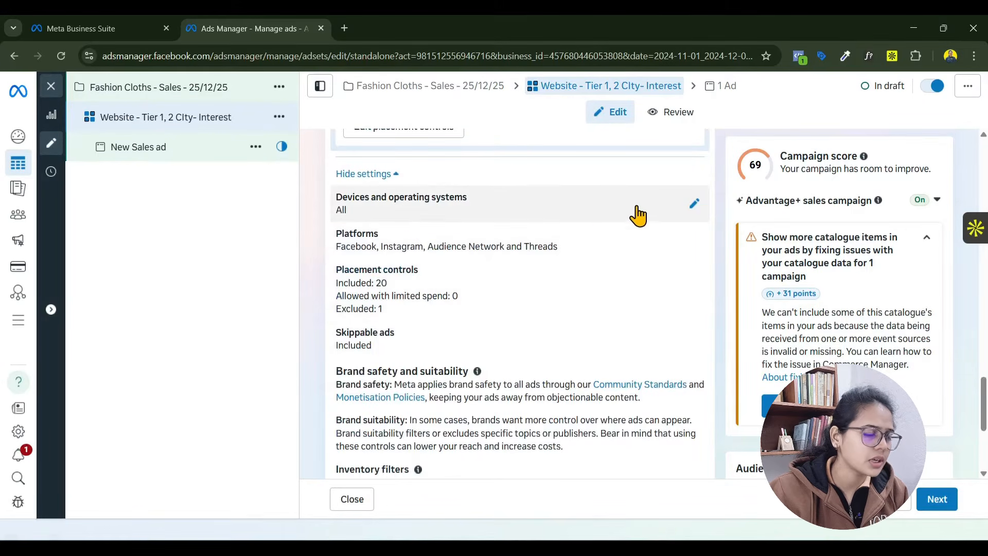
{"action": "left_click", "coordinate": [691, 245]}
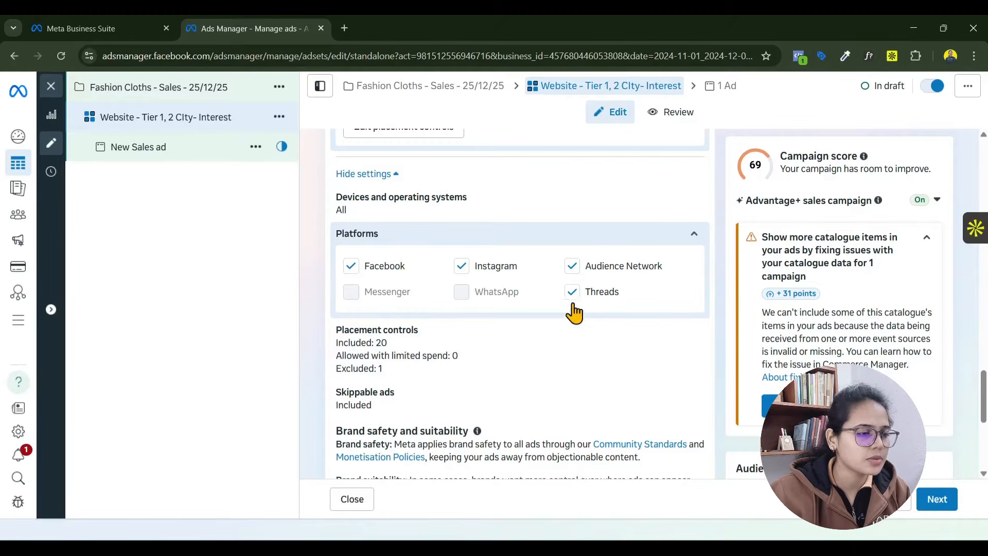
{"action": "left_click", "coordinate": [572, 266]}
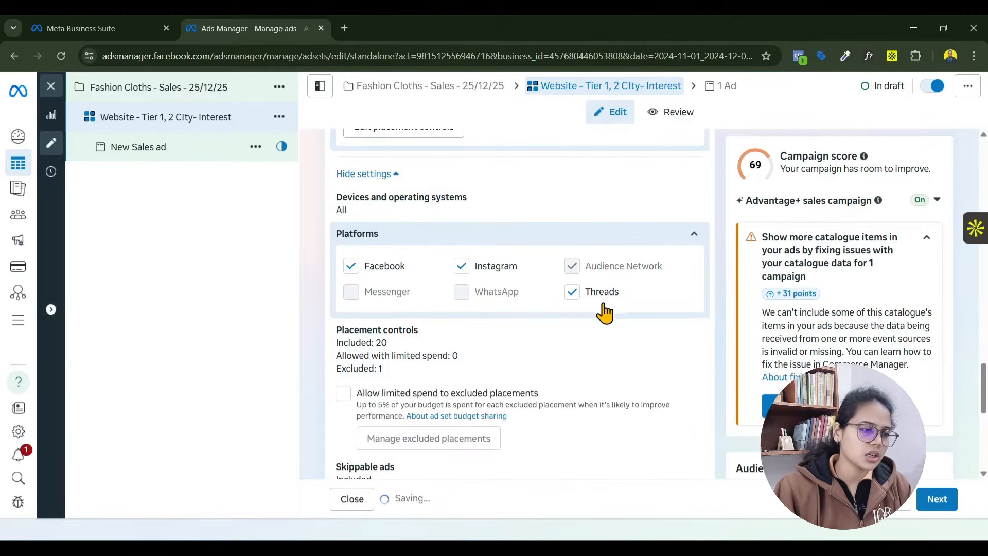
{"action": "left_click", "coordinate": [570, 312]}
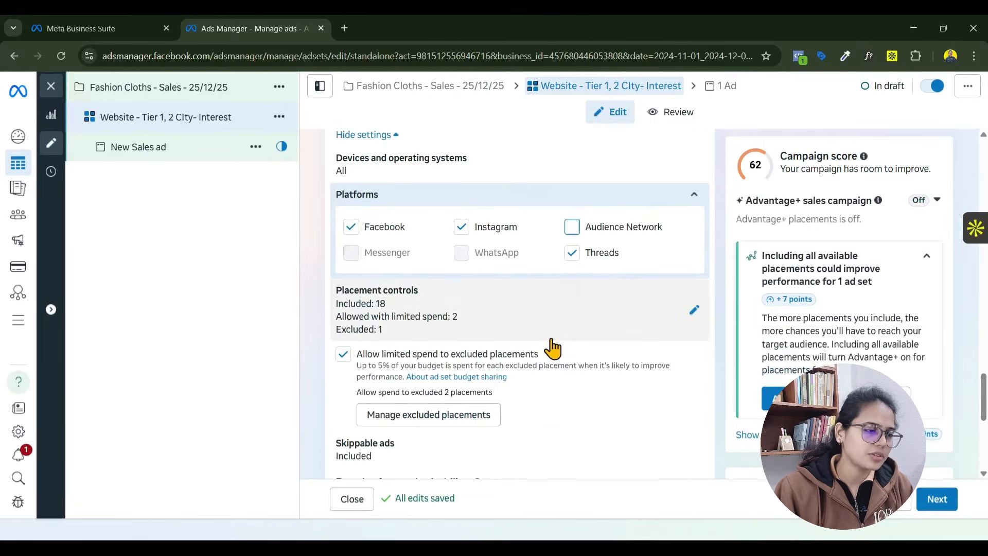
{"action": "scroll", "coordinate": [549, 346], "scroll_direction": "down", "scroll_amount": 3}
{"action": "scroll", "coordinate": [525, 353], "scroll_direction": "up", "scroll_amount": 1}
{"action": "scroll", "coordinate": [468, 327], "scroll_direction": "down", "scroll_amount": 5}
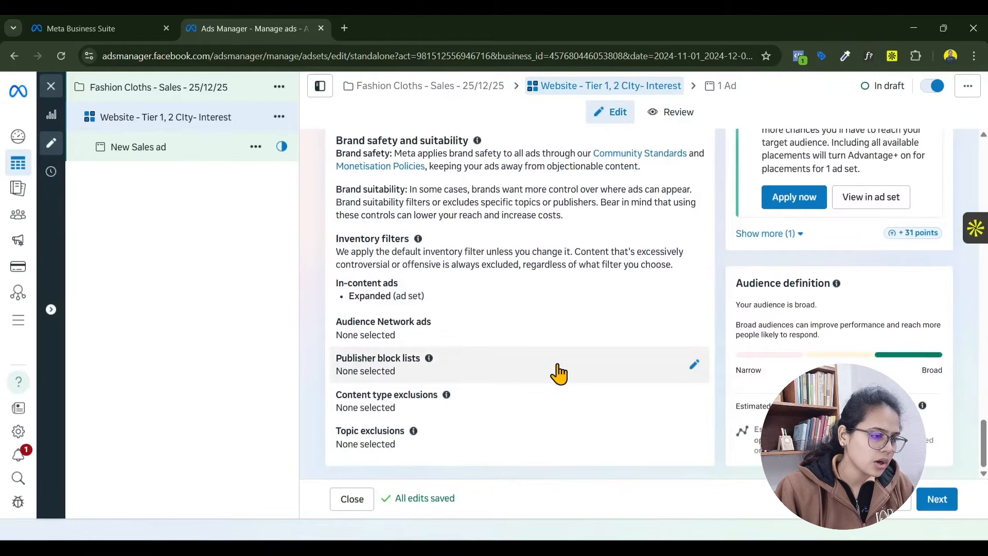
- Open the New Sales ad and rename it Reel
{"action": "left_click", "coordinate": [112, 151]}
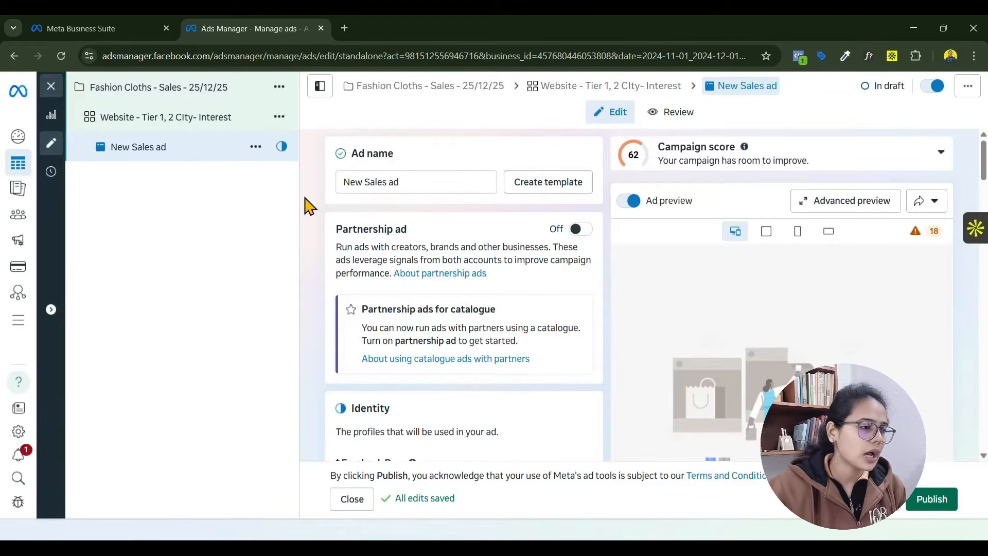
{"action": "left_click_drag", "start_coordinate": [445, 178], "coordinate": [309, 194]}
{"action": "type", "text": "Reel"}
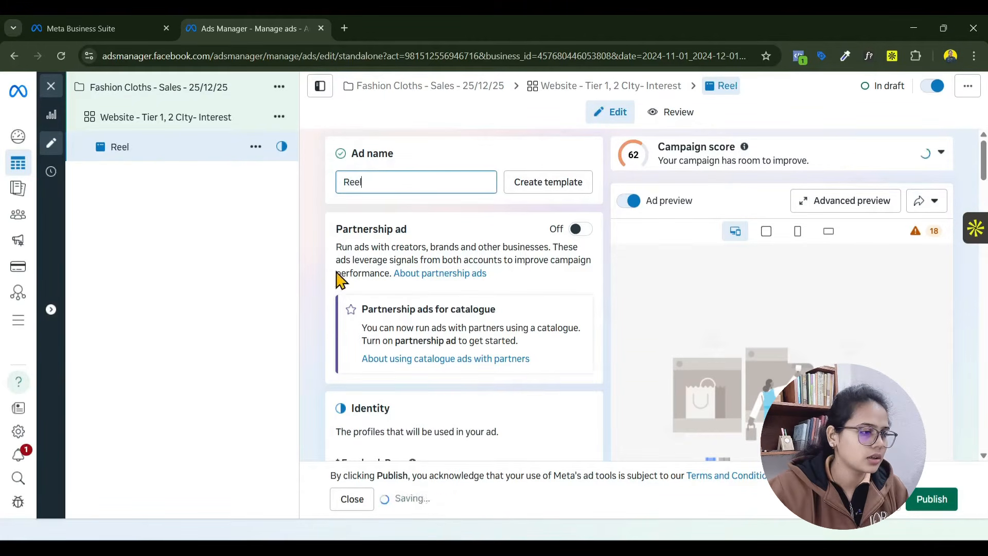
- Look over the ad's identity, website destination and ad creative sections
{"action": "scroll", "coordinate": [335, 276], "scroll_direction": "down", "scroll_amount": 5}
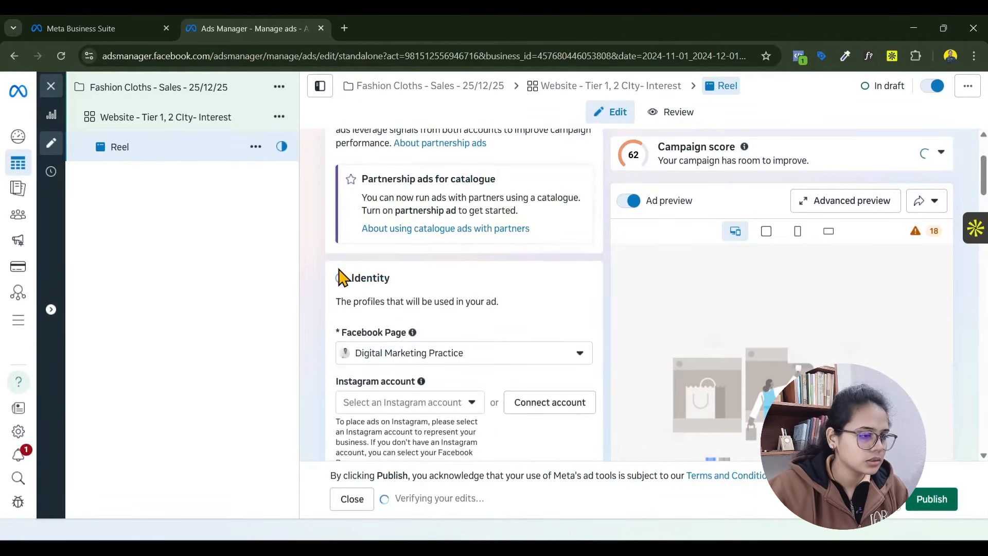
{"action": "scroll", "coordinate": [355, 312], "scroll_direction": "down", "scroll_amount": 10}
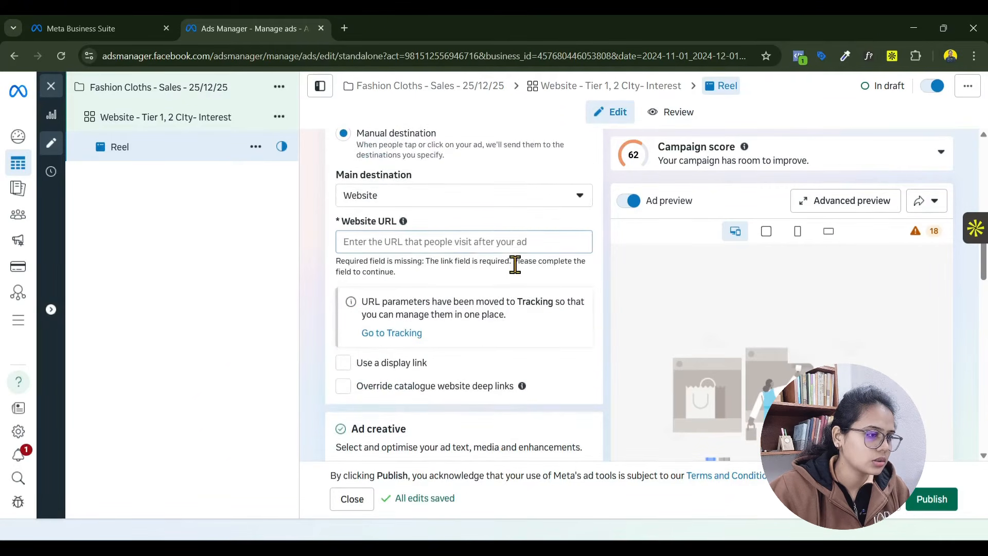
{"action": "scroll", "coordinate": [533, 289], "scroll_direction": "up", "scroll_amount": 7}
{"action": "scroll", "coordinate": [538, 306], "scroll_direction": "up", "scroll_amount": 5}
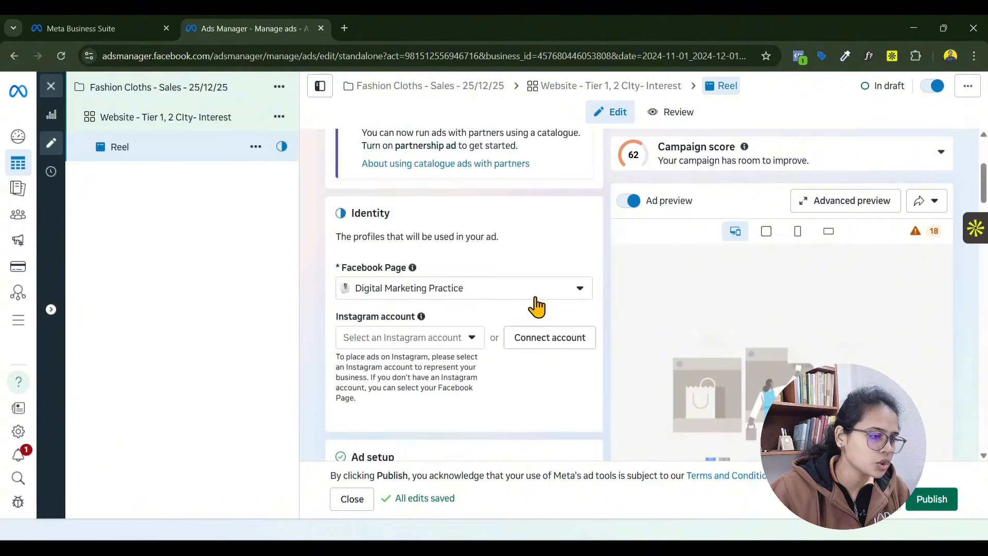
{"action": "scroll", "coordinate": [536, 306], "scroll_direction": "down", "scroll_amount": 11}
{"action": "scroll", "coordinate": [536, 291], "scroll_direction": "down", "scroll_amount": 4}
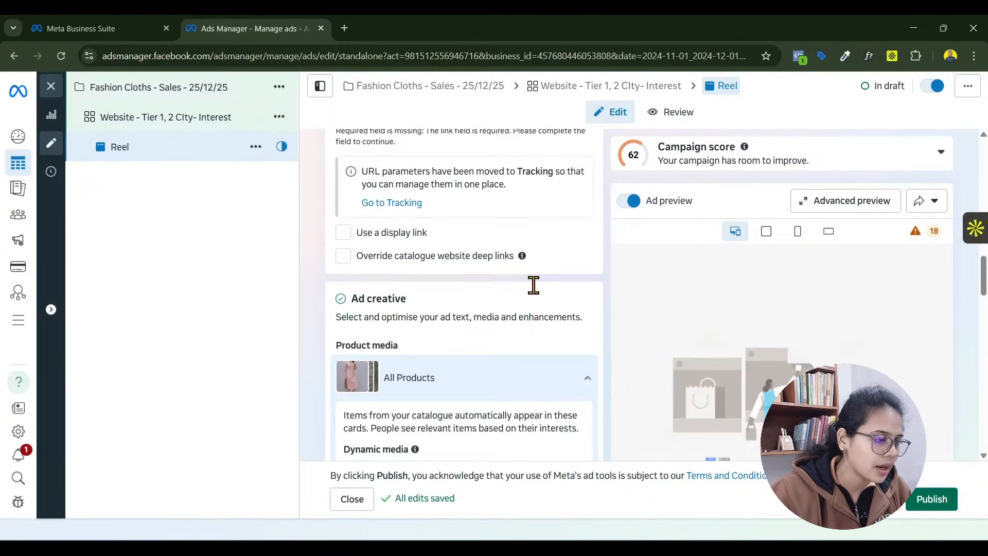
- Add the existing 720 × 1280 untitled video from the account's media library to the Reel ad's uploaded media
{"action": "scroll", "coordinate": [521, 303], "scroll_direction": "down", "scroll_amount": 4}
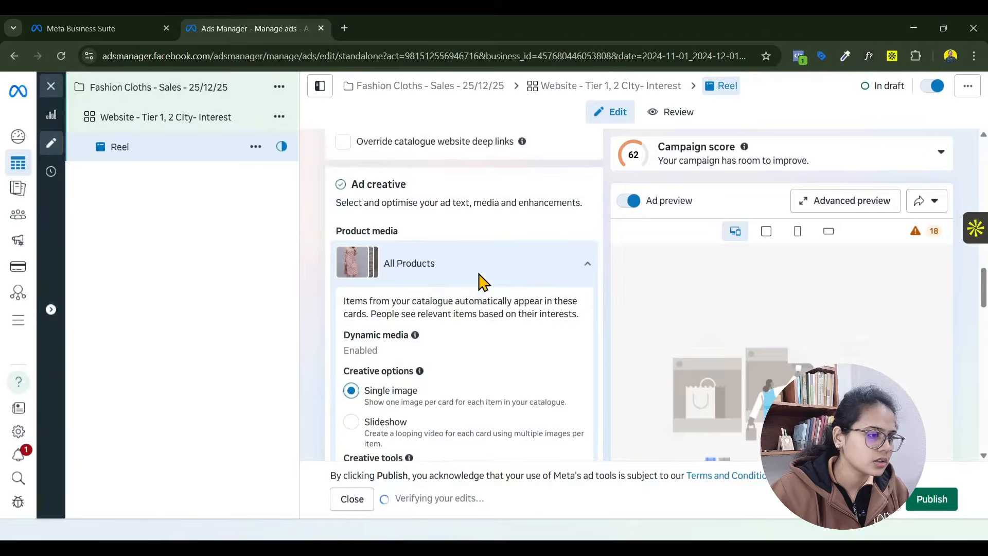
{"action": "scroll", "coordinate": [479, 283], "scroll_direction": "down", "scroll_amount": 8}
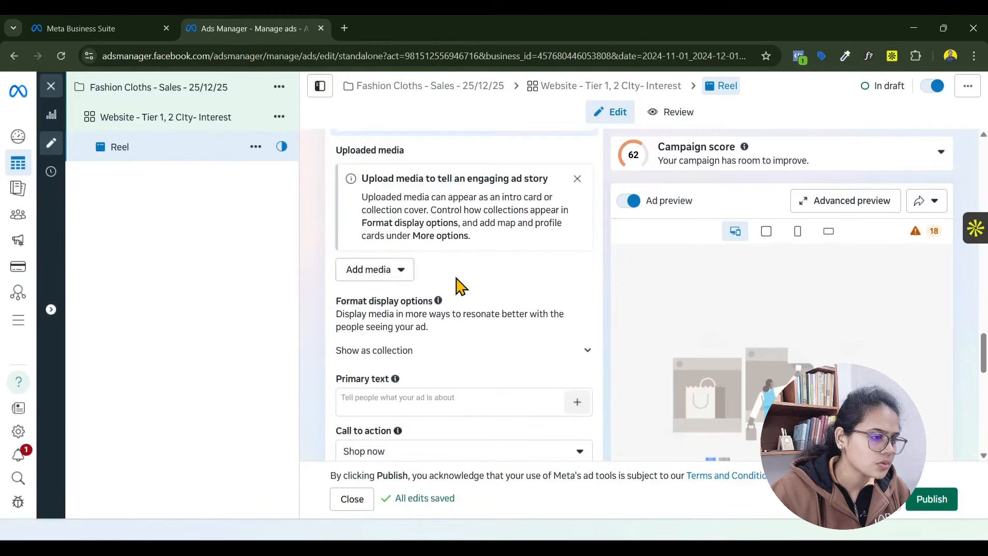
{"action": "left_click", "coordinate": [374, 275]}
{"action": "left_click", "coordinate": [376, 330]}
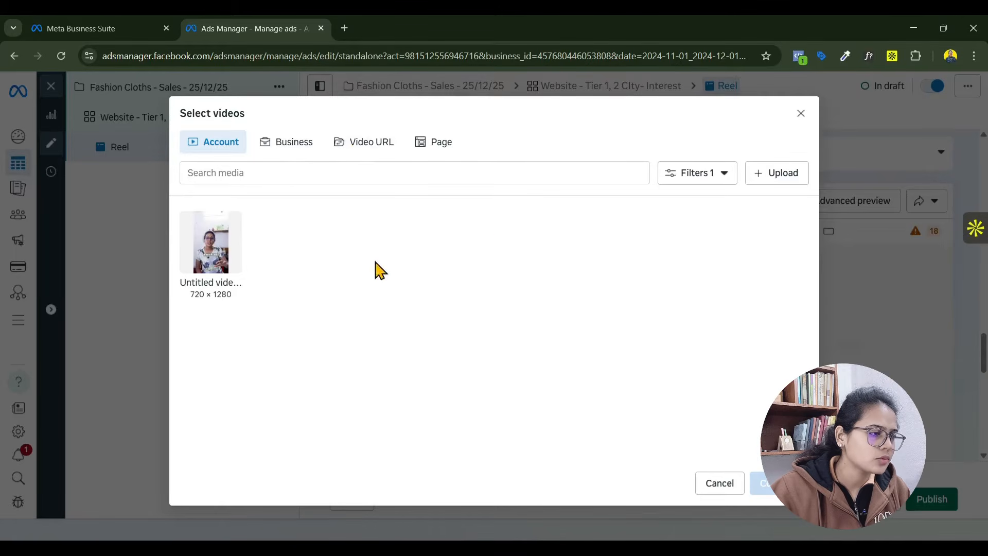
{"action": "left_click", "coordinate": [436, 147]}
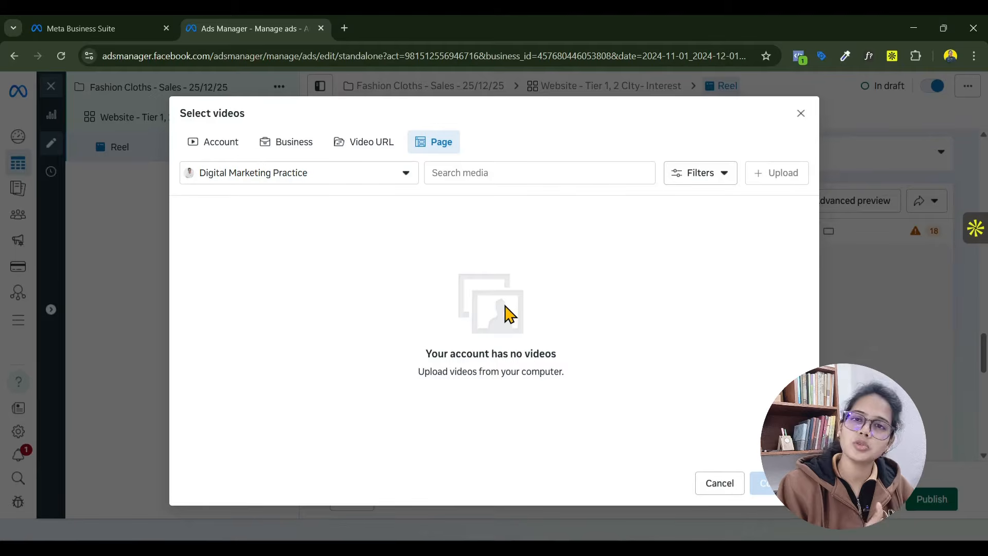
{"action": "left_click", "coordinate": [225, 149]}
{"action": "left_click", "coordinate": [774, 180]}
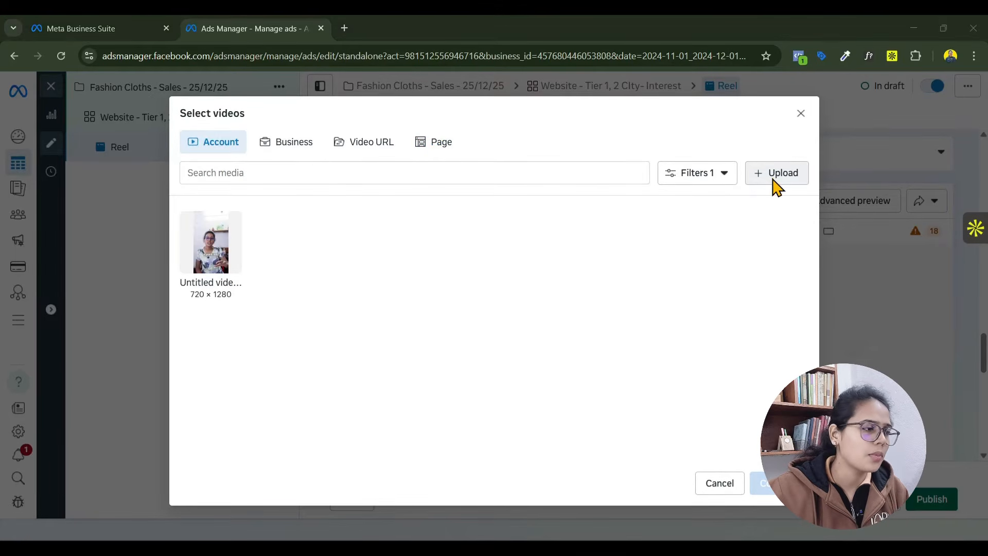
{"action": "left_click", "coordinate": [564, 337]}
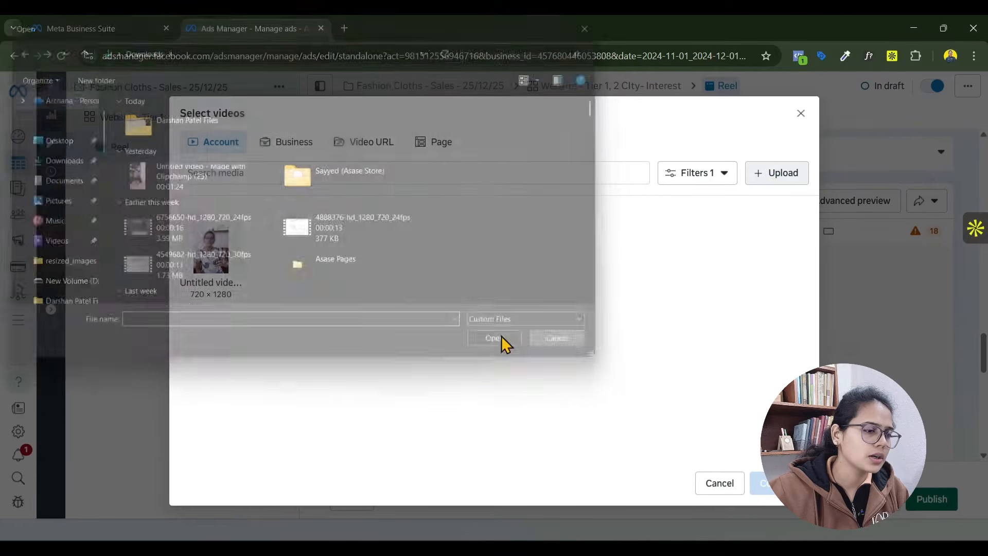
{"action": "left_click", "coordinate": [211, 252]}
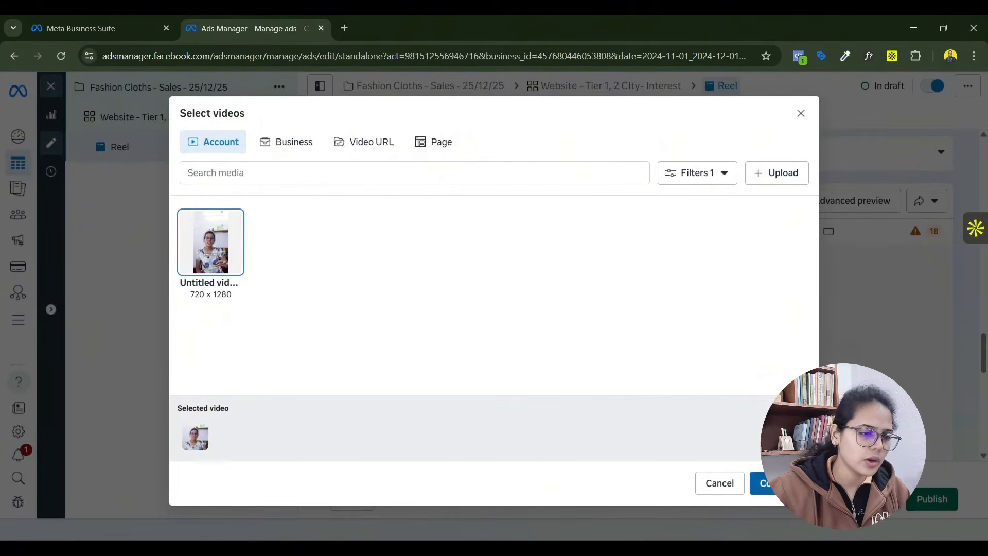
{"action": "left_click", "coordinate": [767, 483]}
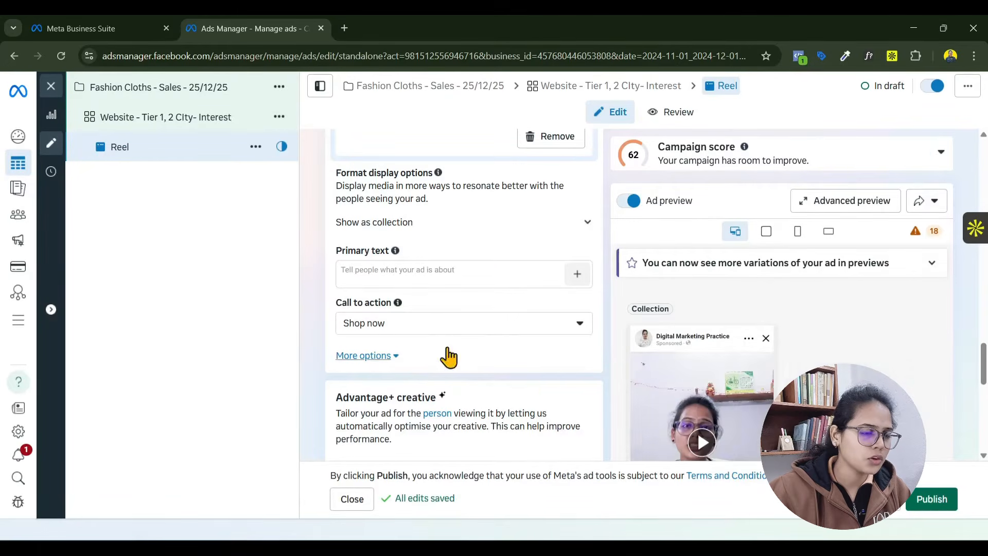
- Look over the ad's primary text, call to action, Advantage+ creative, creative testing, languages and tracking settings
{"action": "left_click", "coordinate": [481, 274]}
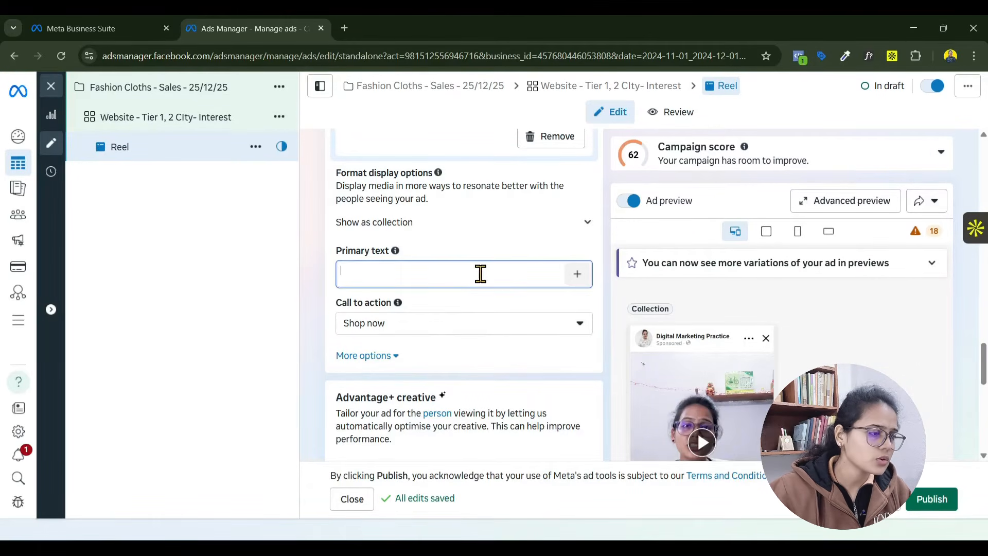
{"action": "left_click", "coordinate": [499, 328]}
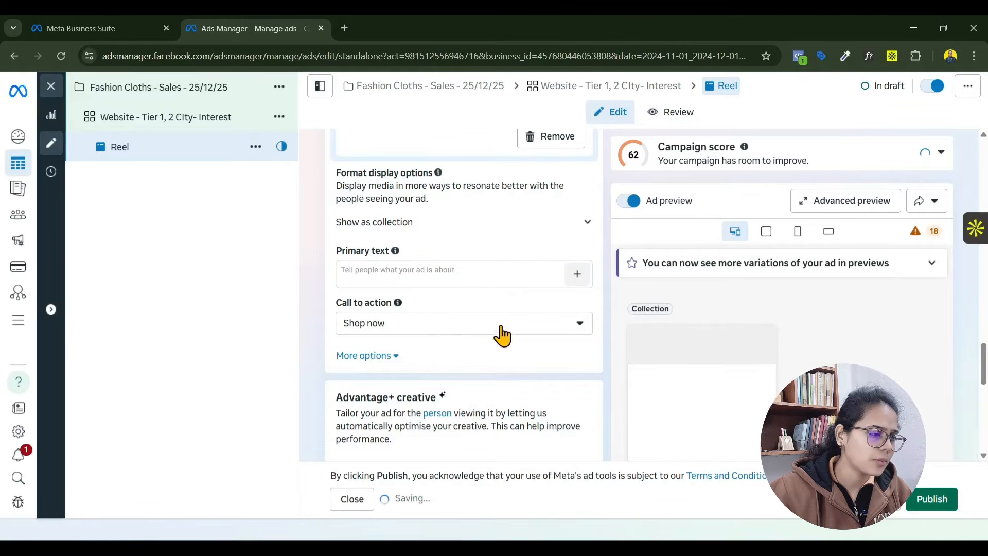
{"action": "left_click", "coordinate": [505, 258]}
{"action": "scroll", "coordinate": [516, 372], "scroll_direction": "down", "scroll_amount": 4}
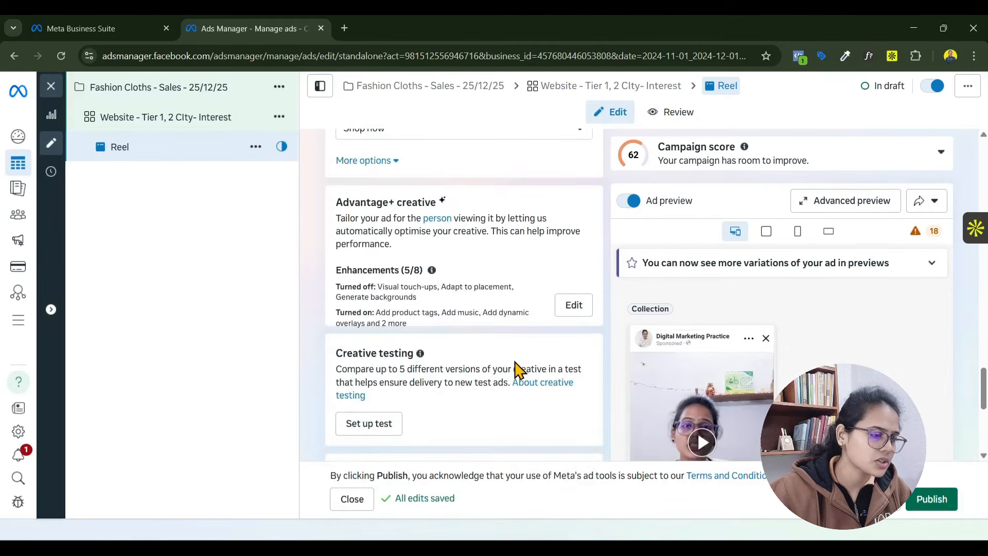
{"action": "scroll", "coordinate": [519, 365], "scroll_direction": "down", "scroll_amount": 3}
{"action": "scroll", "coordinate": [540, 359], "scroll_direction": "down", "scroll_amount": 4}
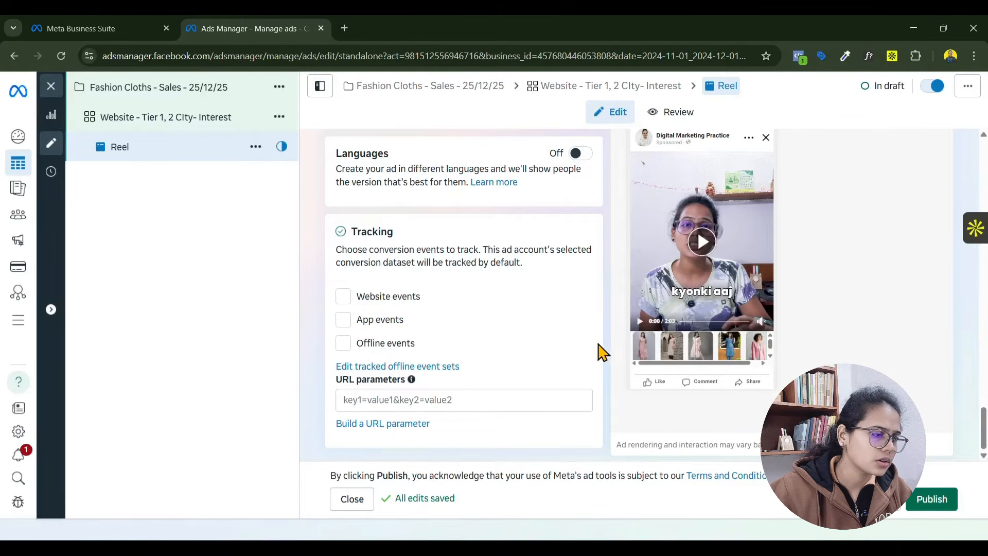
{"action": "scroll", "coordinate": [601, 348], "scroll_direction": "up", "scroll_amount": 4}
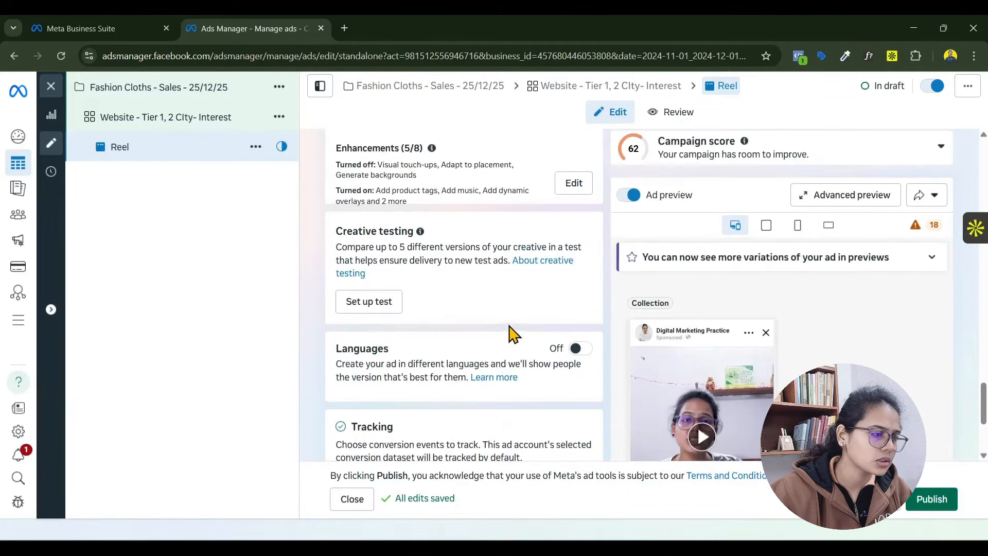
{"action": "scroll", "coordinate": [510, 329], "scroll_direction": "up", "scroll_amount": 4}
{"action": "scroll", "coordinate": [518, 356], "scroll_direction": "down", "scroll_amount": 1}
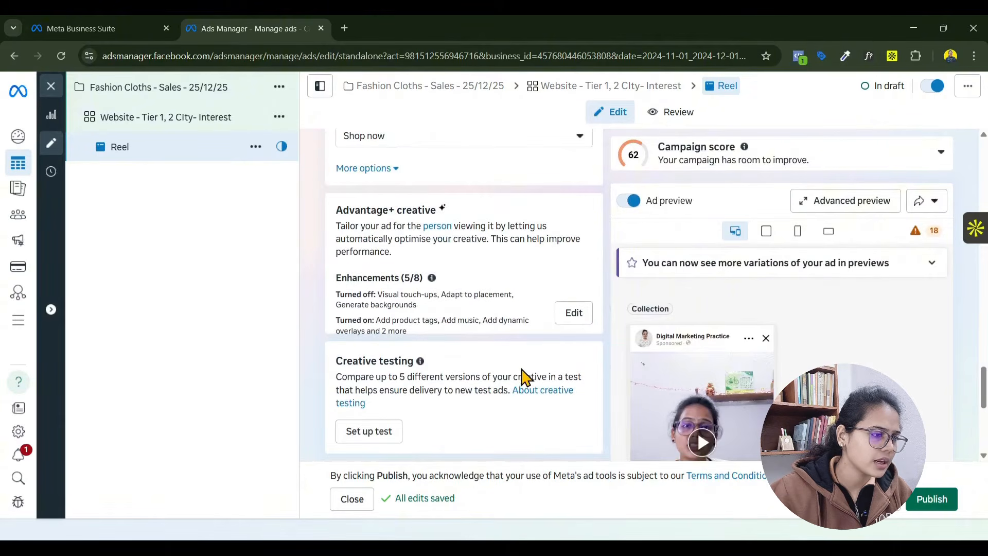
{"action": "scroll", "coordinate": [525, 377], "scroll_direction": "down", "scroll_amount": 6}
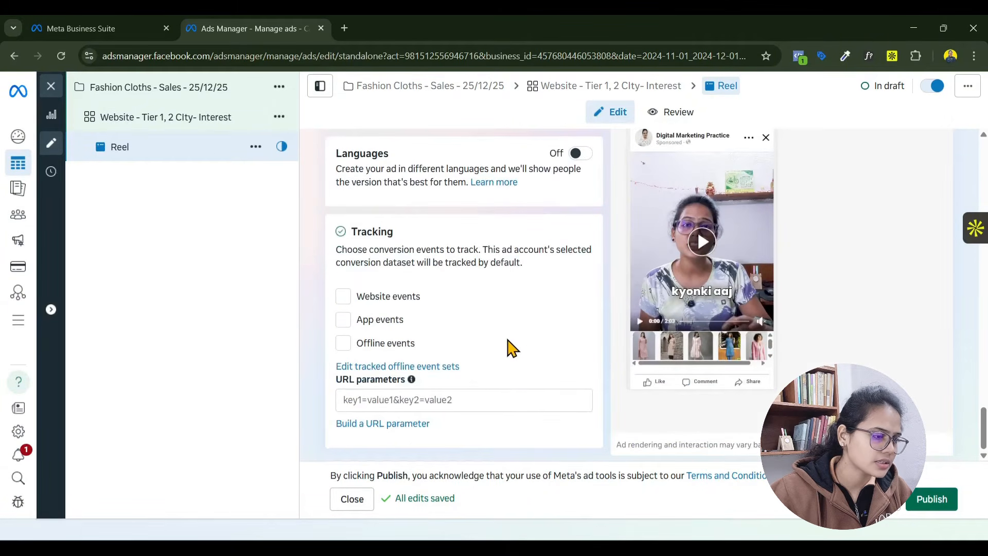
{"action": "scroll", "coordinate": [512, 347], "scroll_direction": "up", "scroll_amount": 15}
{"action": "scroll", "coordinate": [517, 335], "scroll_direction": "down", "scroll_amount": 4}
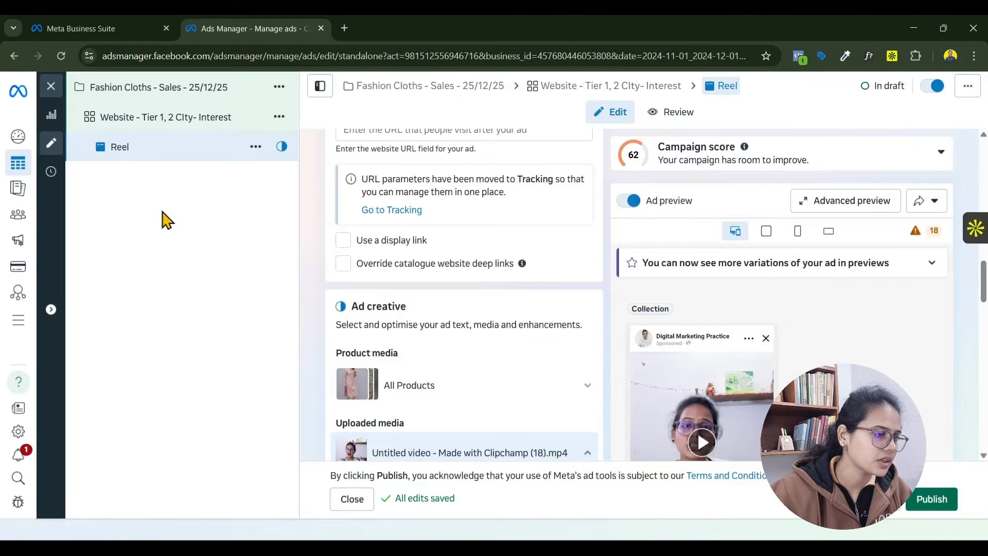
- Open the Website - Tier 1, 2 CIty- Interest ad set and review its catalogue, budget, schedule, location and audience settings
{"action": "left_click", "coordinate": [163, 121]}
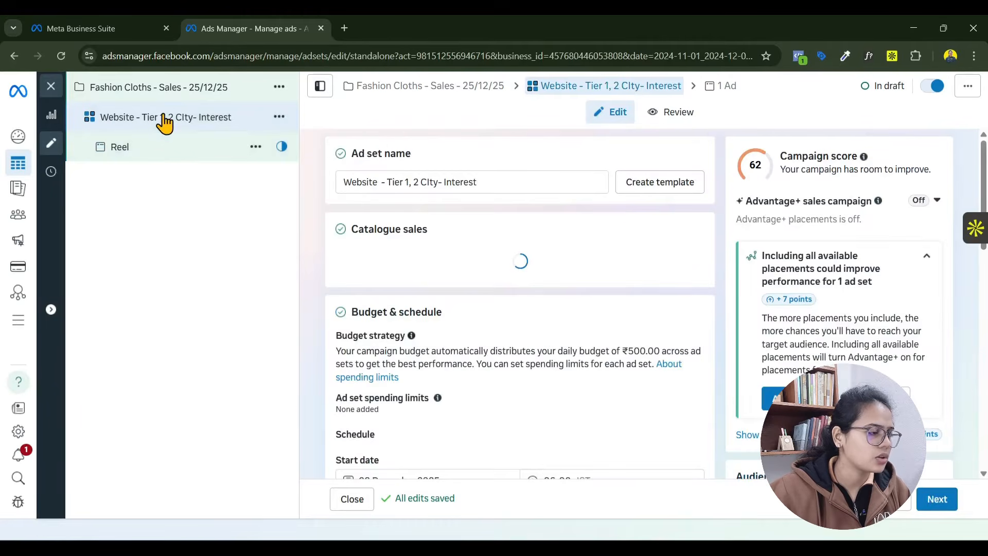
{"action": "scroll", "coordinate": [664, 309], "scroll_direction": "down", "scroll_amount": 10}
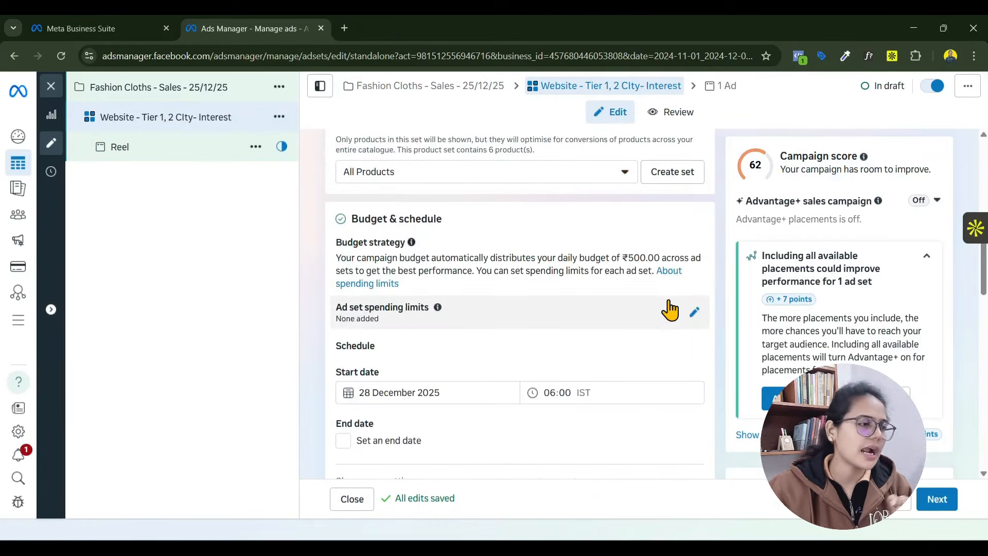
{"action": "scroll", "coordinate": [400, 269], "scroll_direction": "up", "scroll_amount": 3}
{"action": "left_click_drag", "start_coordinate": [475, 246], "coordinate": [370, 268]}
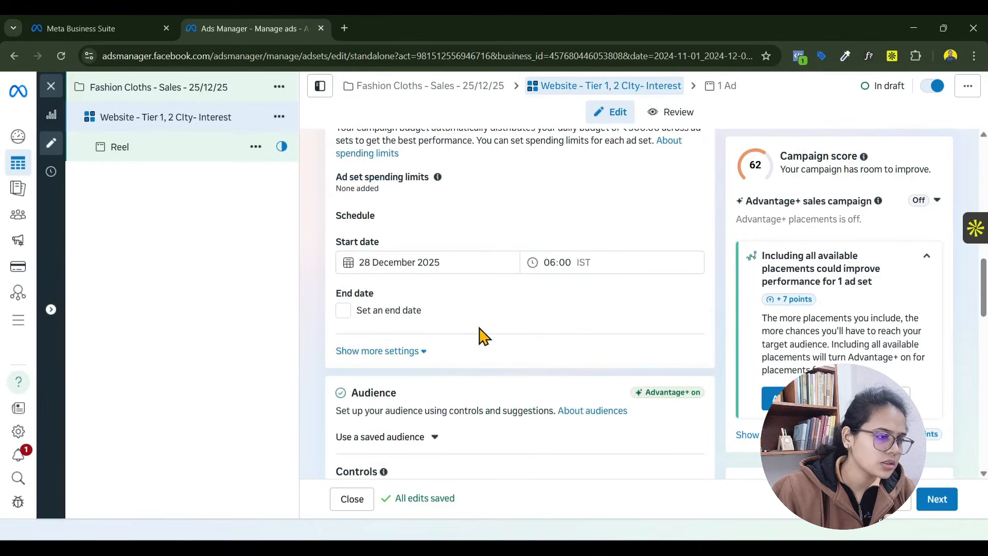
{"action": "scroll", "coordinate": [525, 371], "scroll_direction": "down", "scroll_amount": 3}
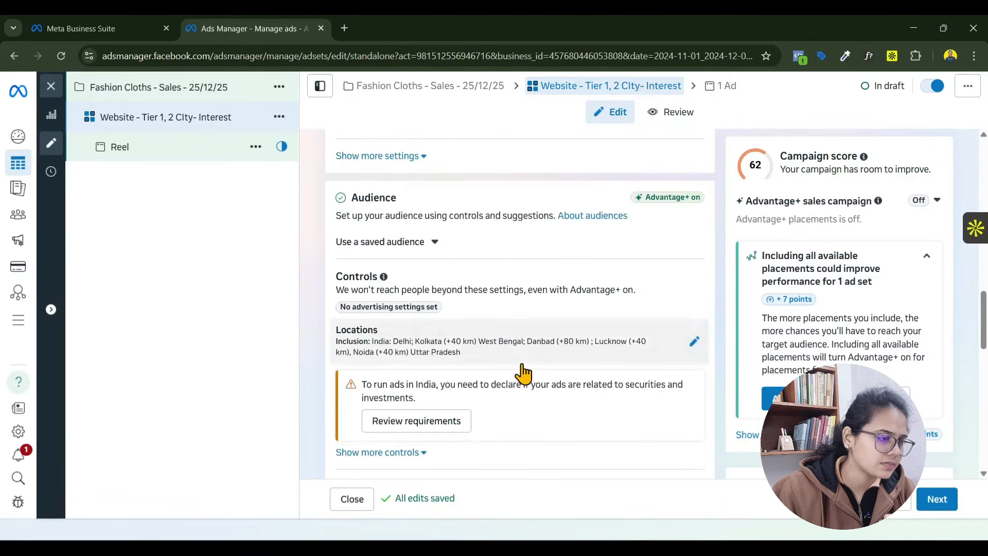
{"action": "scroll", "coordinate": [523, 370], "scroll_direction": "down", "scroll_amount": 5}
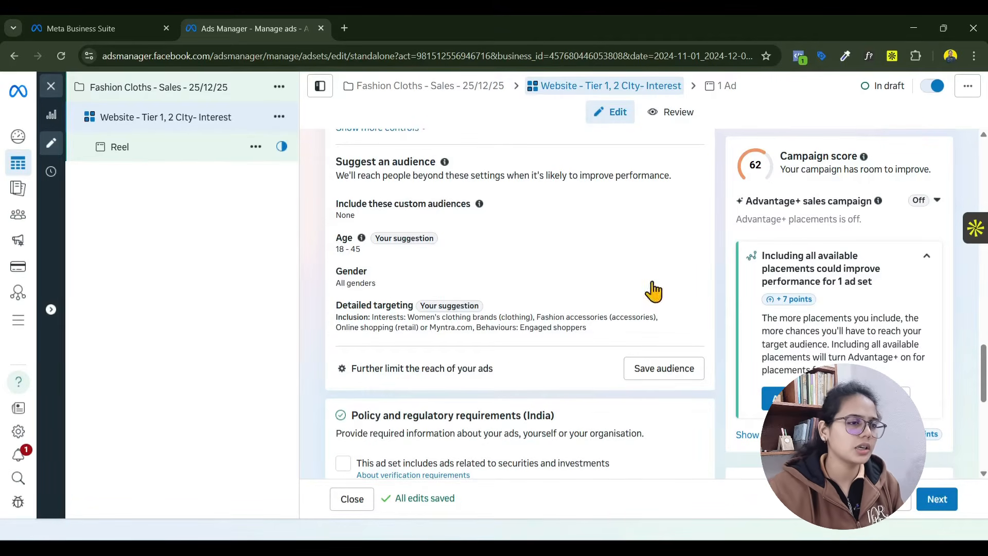
- Check the current page's pixel with the Meta Pixel Helper extension
{"action": "left_click", "coordinate": [800, 57]}
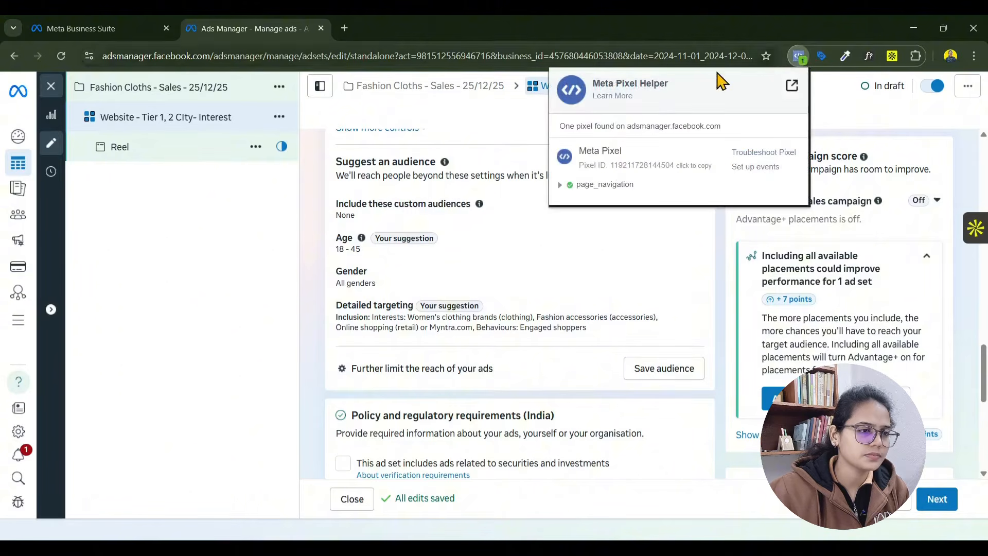
{"action": "left_click_drag", "start_coordinate": [599, 84], "coordinate": [662, 98]}
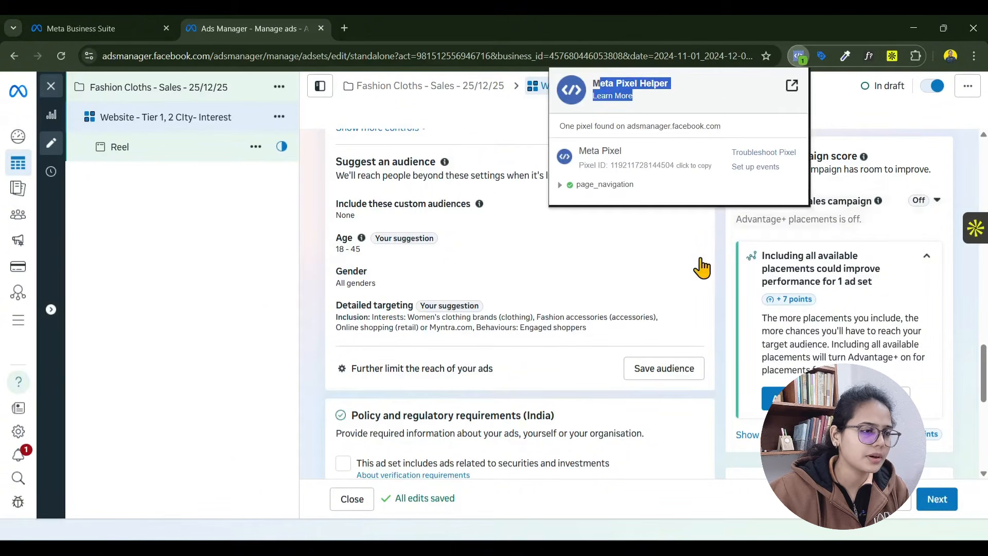
{"action": "left_click", "coordinate": [324, 252]}
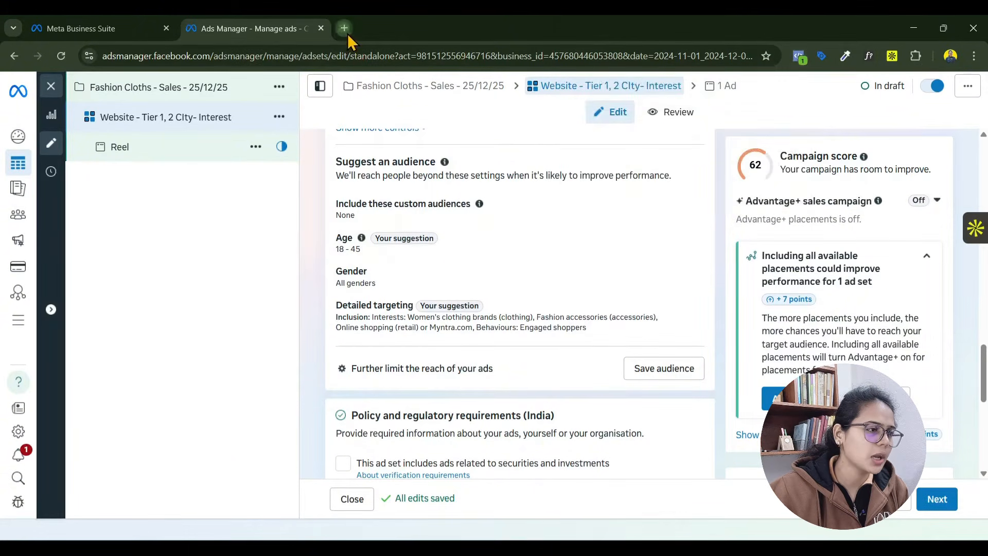
- Open digitalarchana.in in a new tab, inspect its pixel with Meta Pixel Helper, and close the tab
{"action": "left_click", "coordinate": [346, 31]}
{"action": "type", "text": "digitalarchana.in"}
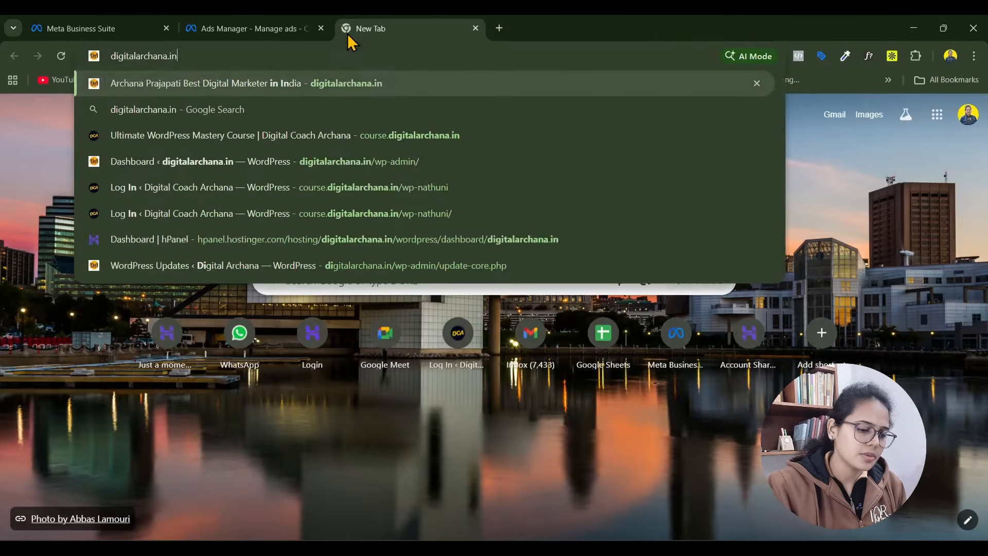
{"action": "key", "text": "Return"}
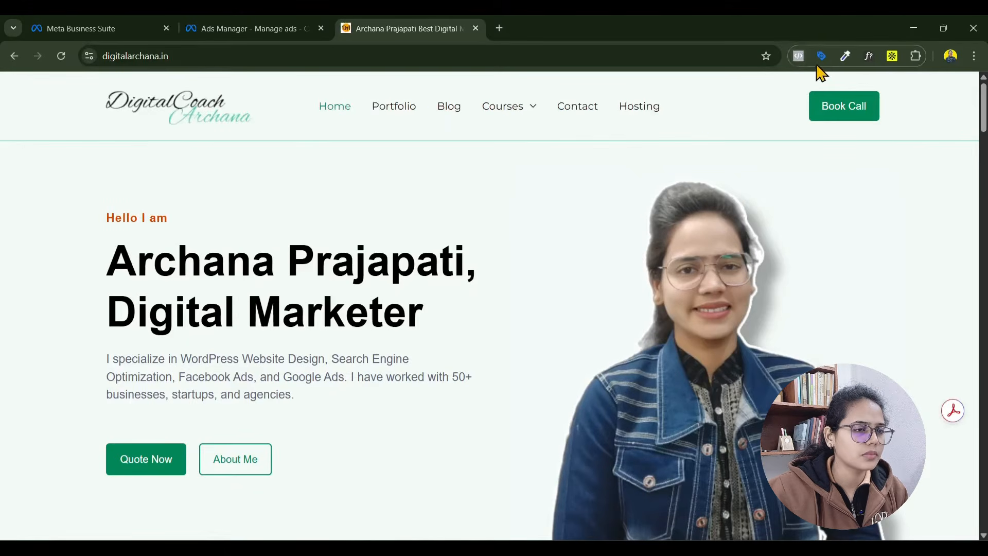
{"action": "left_click", "coordinate": [800, 59]}
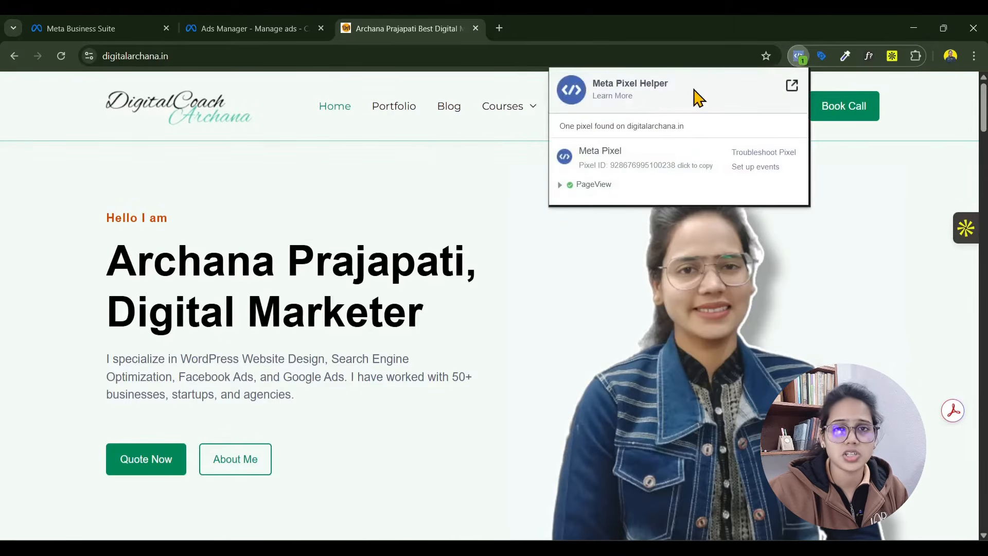
{"action": "triple_click", "coordinate": [572, 190]}
{"action": "left_click_drag", "start_coordinate": [652, 155], "coordinate": [552, 172]}
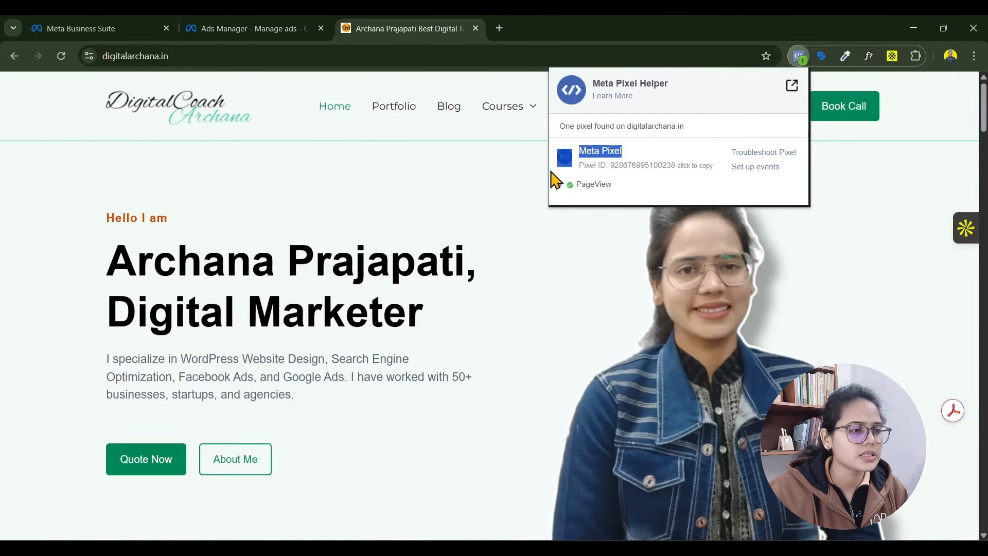
{"action": "left_click", "coordinate": [476, 28]}
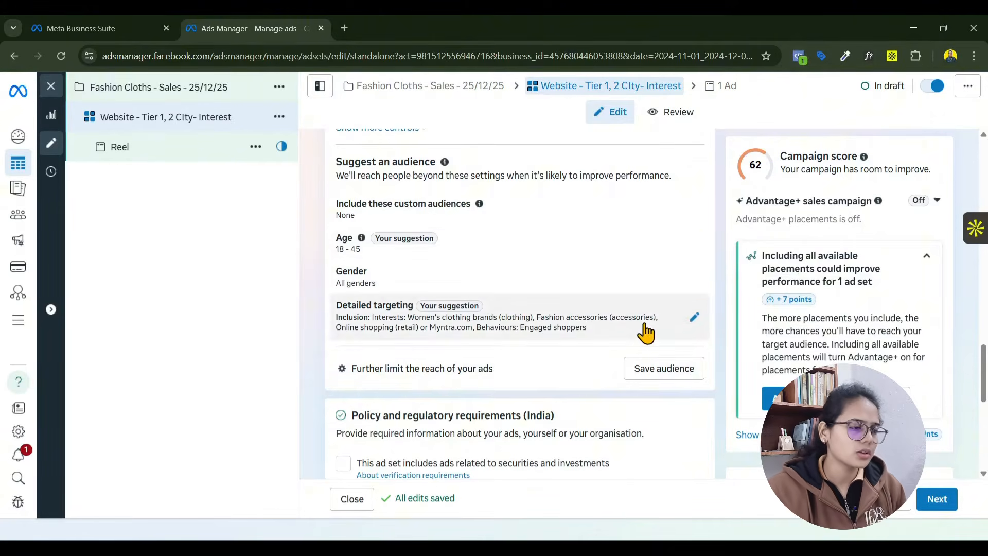
- Check the ad set's placements, and return to the Reel ad to examine its destination and intro card fields
{"action": "scroll", "coordinate": [646, 333], "scroll_direction": "down", "scroll_amount": 10}
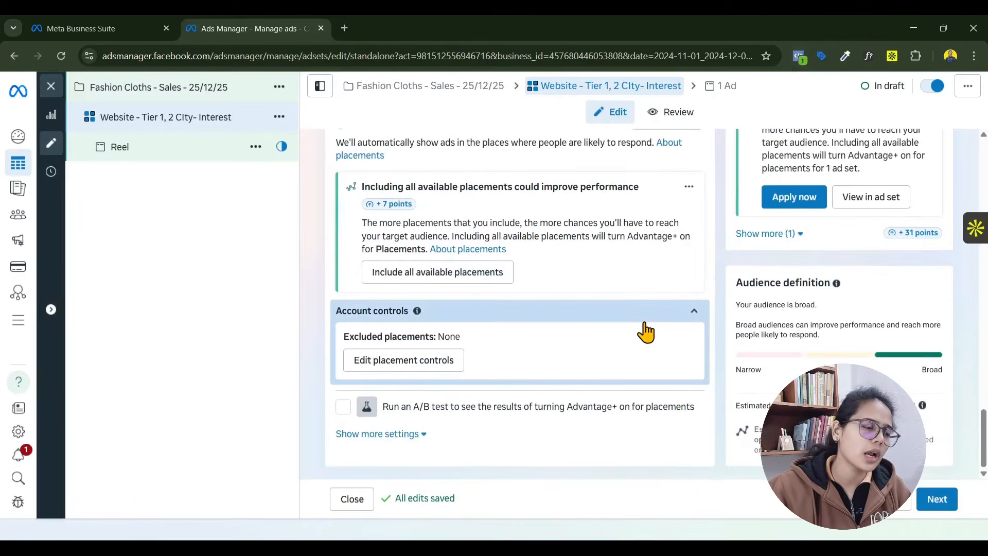
{"action": "scroll", "coordinate": [646, 332], "scroll_direction": "up", "scroll_amount": 10}
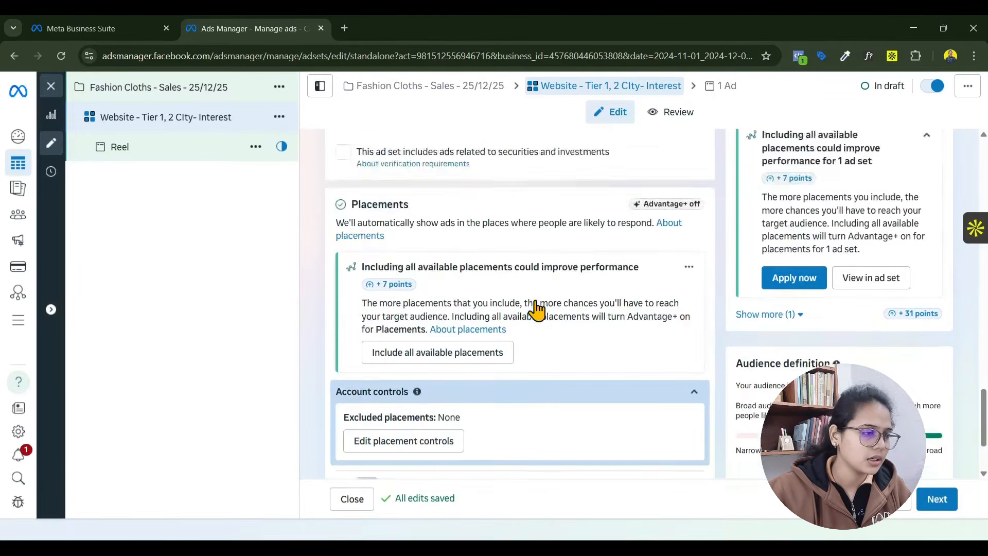
{"action": "left_click", "coordinate": [205, 163]}
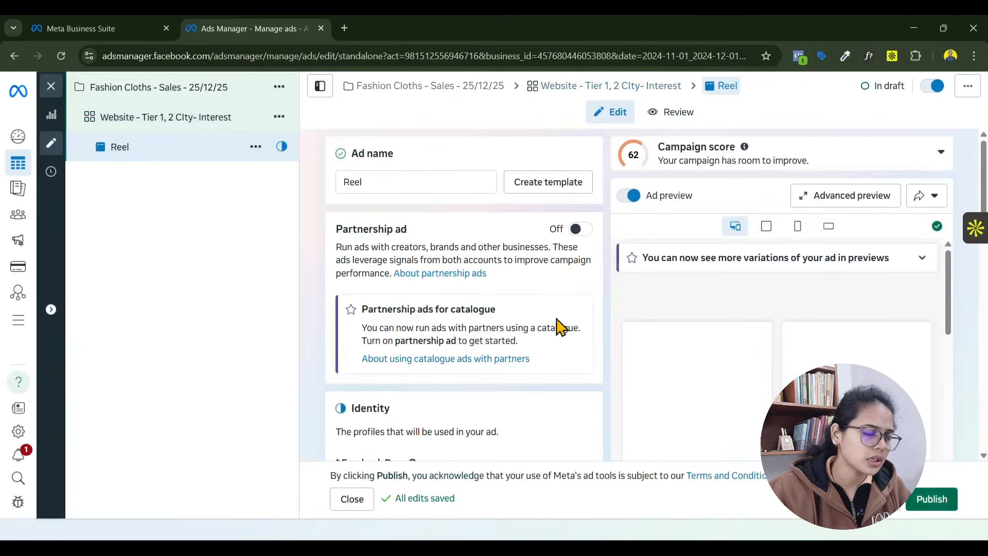
{"action": "scroll", "coordinate": [558, 326], "scroll_direction": "down", "scroll_amount": 9}
{"action": "scroll", "coordinate": [556, 327], "scroll_direction": "down", "scroll_amount": 10}
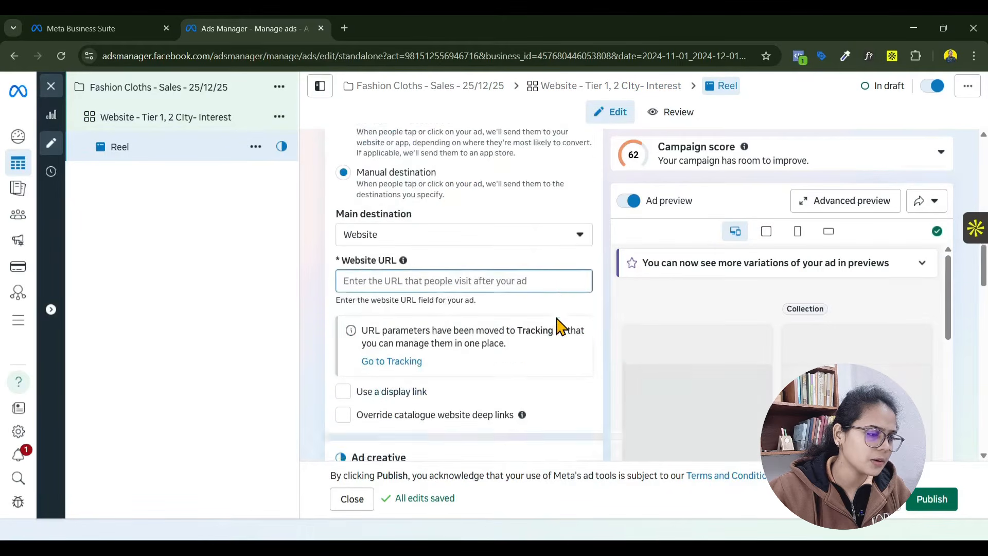
{"action": "scroll", "coordinate": [475, 323], "scroll_direction": "down", "scroll_amount": 5}
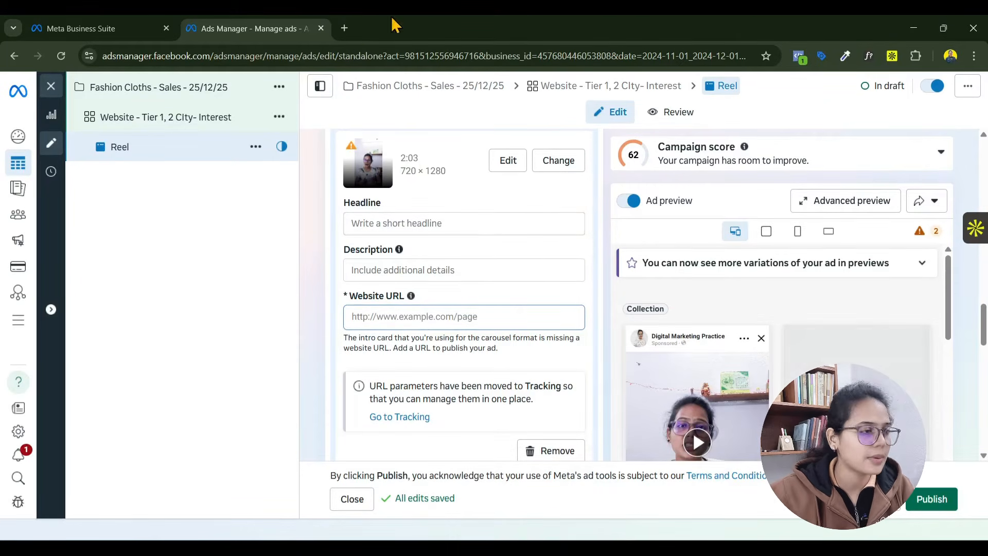
- Search the web for "ad library" in a new tab and open the Meta Ad Library
{"action": "left_click", "coordinate": [349, 30]}
{"action": "type", "text": "ad"}
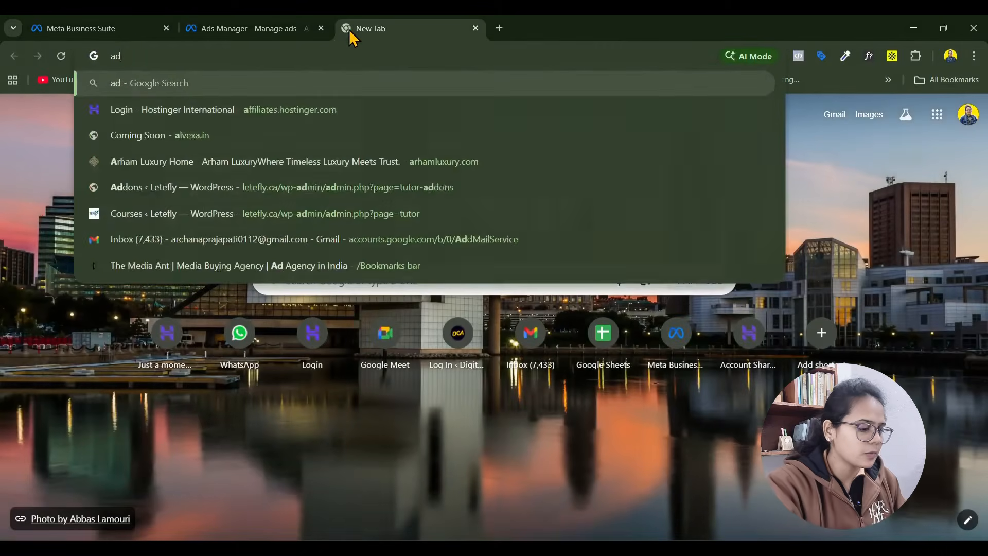
{"action": "type", "text": " library"}
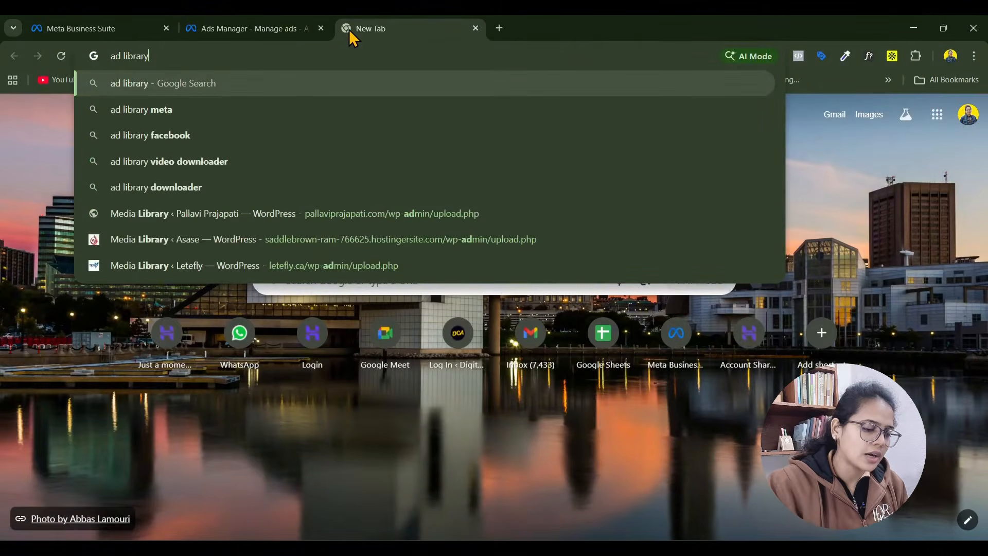
{"action": "key", "text": "Return"}
{"action": "scroll", "coordinate": [260, 227], "scroll_direction": "down", "scroll_amount": 5}
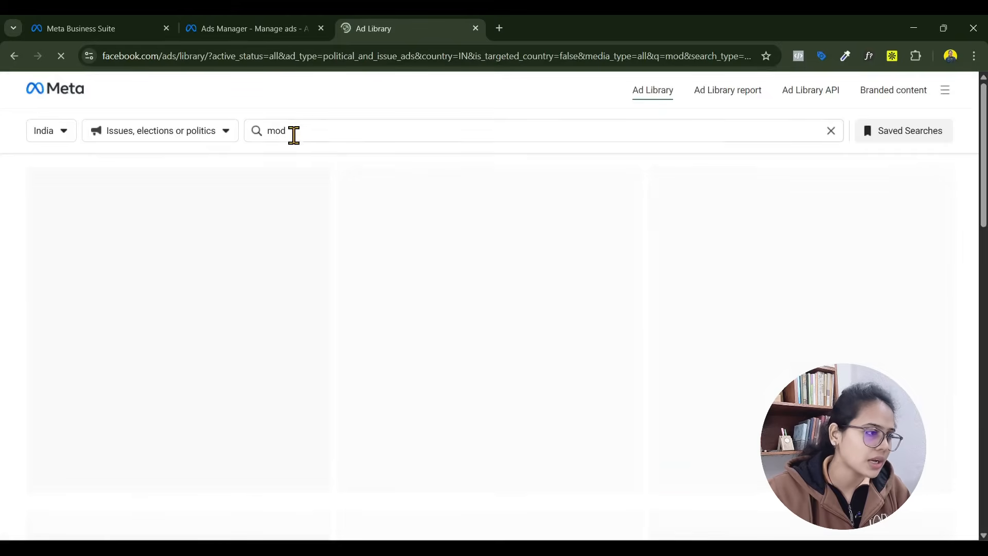
- Search the Ad Library for "kurti" in India with the ad category set to All ads
{"action": "left_click_drag", "start_coordinate": [296, 133], "coordinate": [258, 137]}
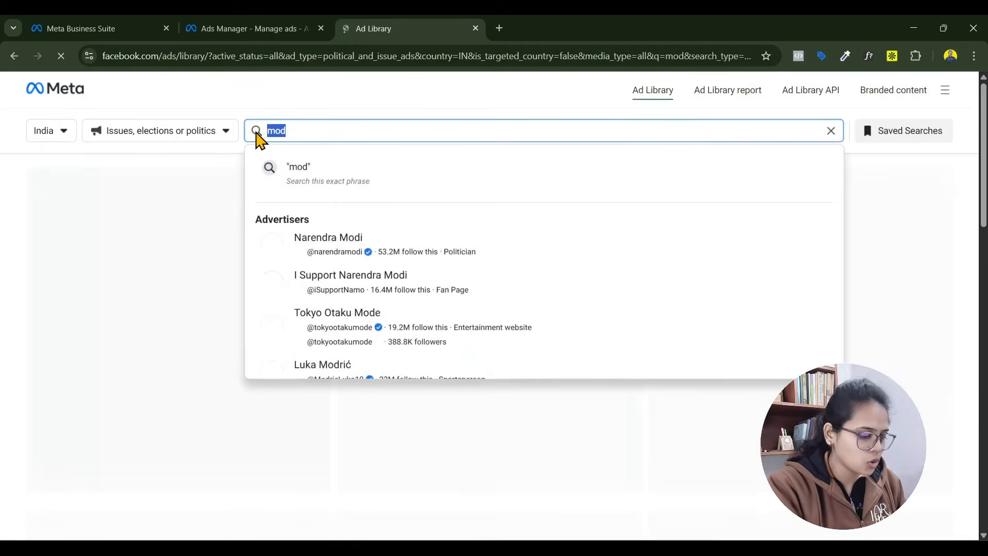
{"action": "type", "text": "kurti"}
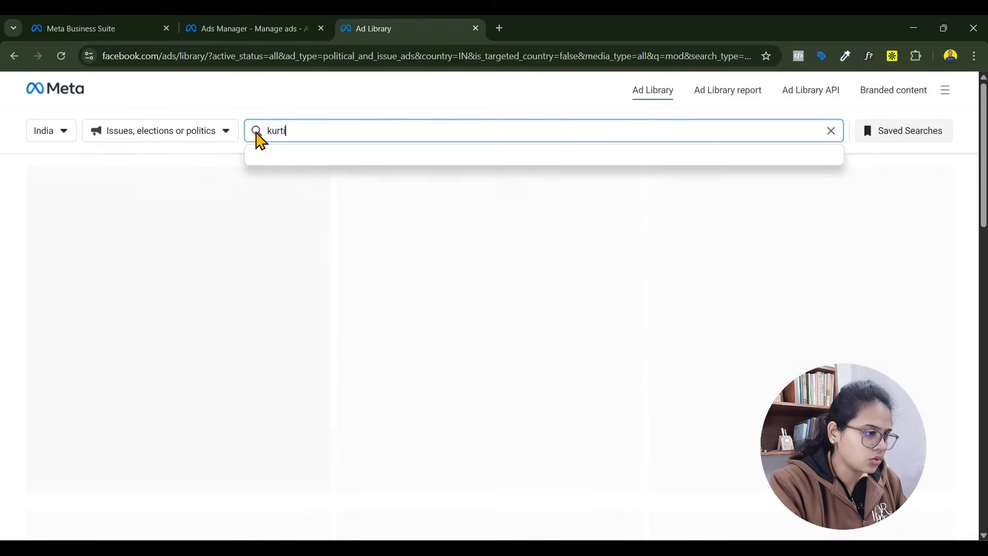
{"action": "key", "text": "Return"}
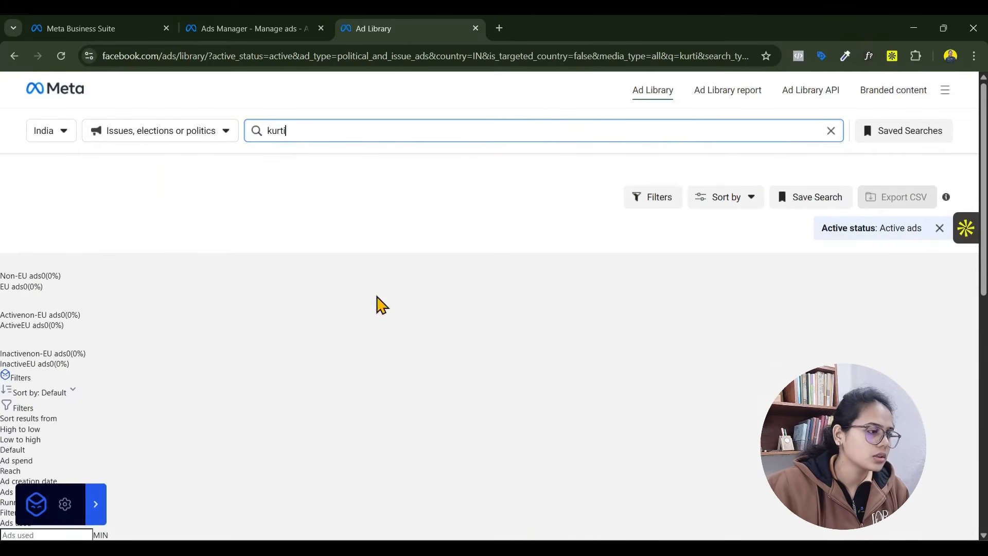
{"action": "left_click", "coordinate": [147, 135]}
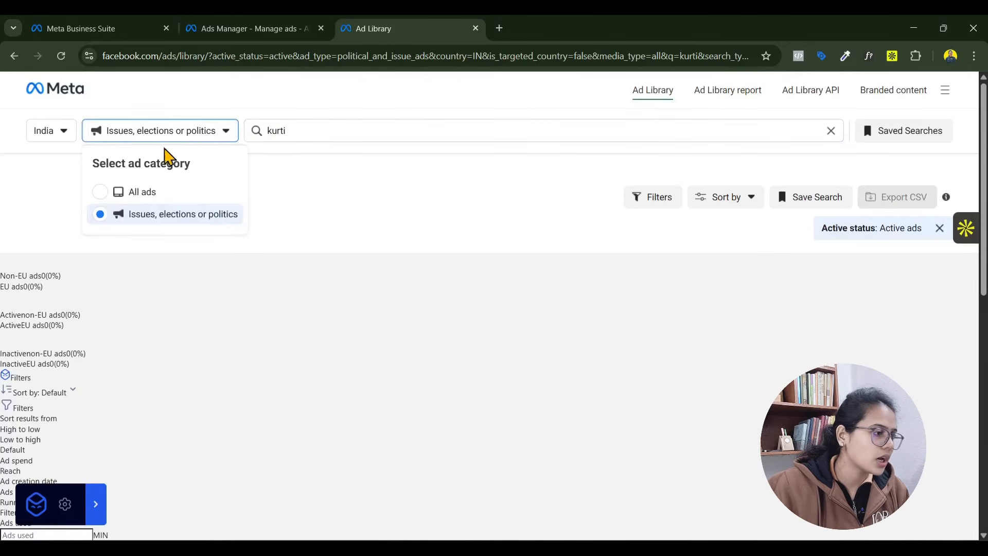
{"action": "left_click", "coordinate": [166, 197]}
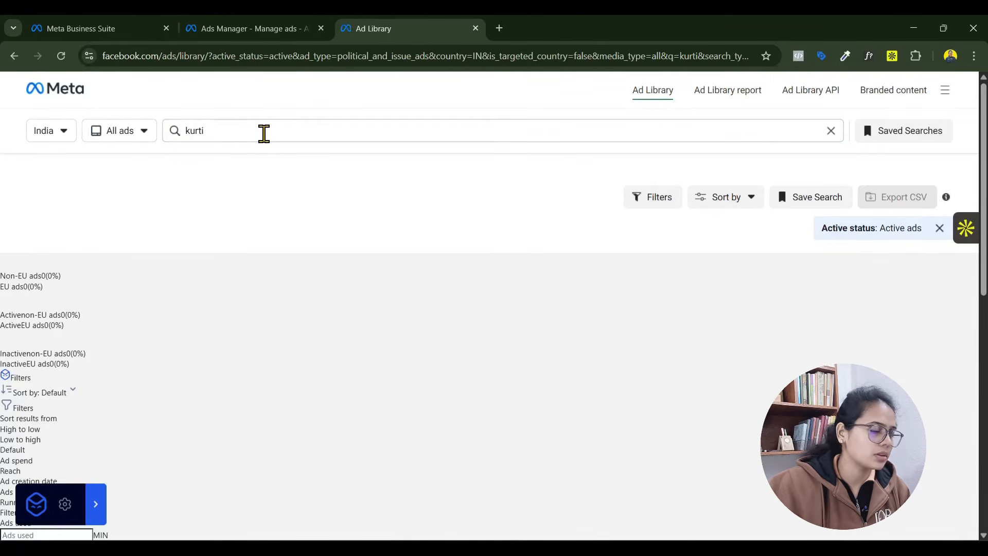
{"action": "left_click", "coordinate": [262, 132]}
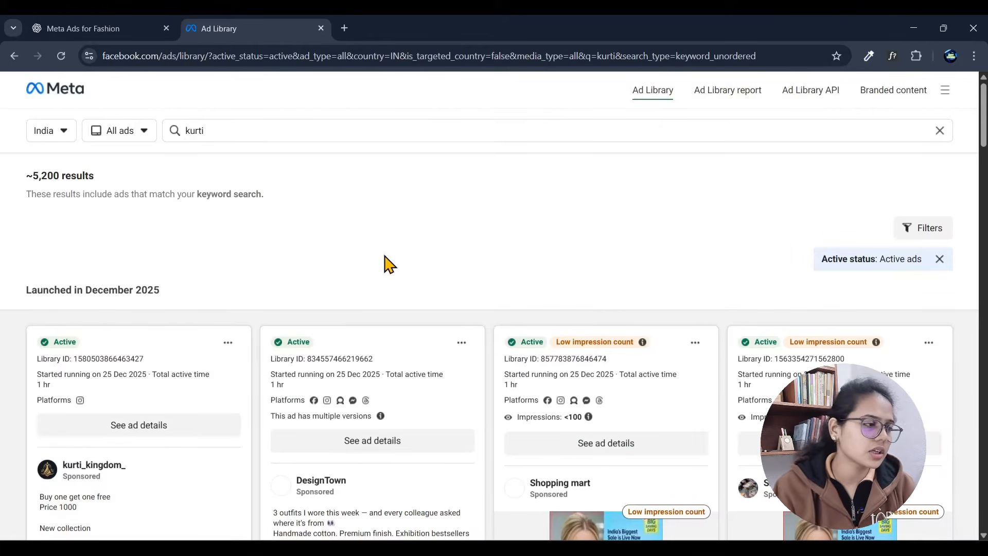
- Browse the active kurti ads for their creatives, offers and copy, and return to the Reel ad's headline field
{"action": "scroll", "coordinate": [463, 242], "scroll_direction": "down", "scroll_amount": 10}
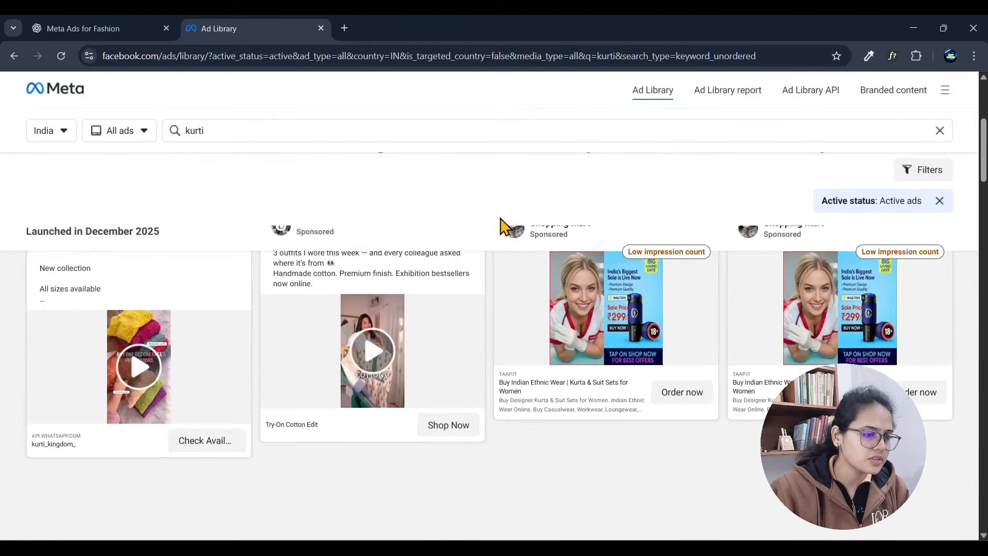
{"action": "scroll", "coordinate": [531, 257], "scroll_direction": "down", "scroll_amount": 5}
{"action": "scroll", "coordinate": [563, 282], "scroll_direction": "up", "scroll_amount": 1}
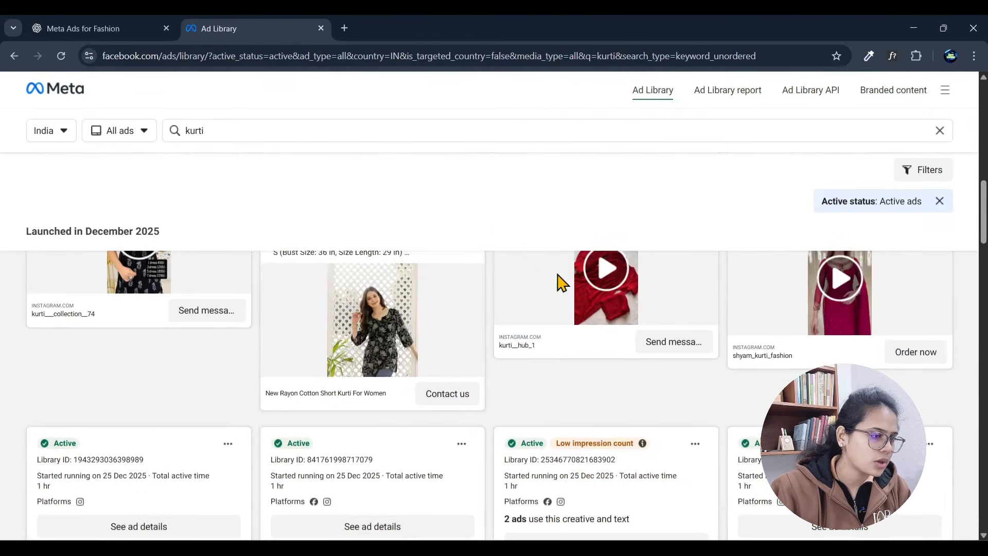
{"action": "scroll", "coordinate": [610, 339], "scroll_direction": "up", "scroll_amount": 4}
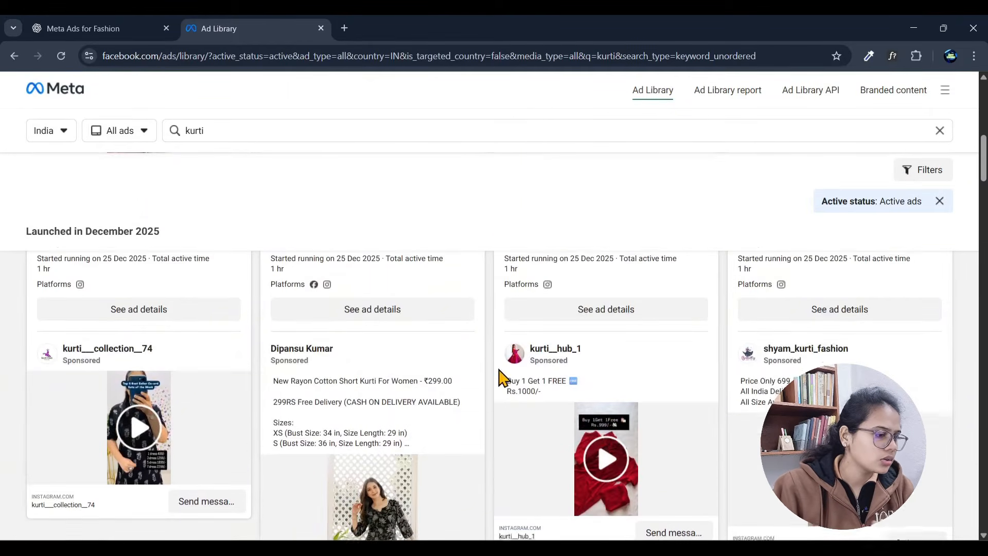
{"action": "scroll", "coordinate": [172, 342], "scroll_direction": "down", "scroll_amount": 3}
{"action": "scroll", "coordinate": [137, 320], "scroll_direction": "up", "scroll_amount": 2}
{"action": "scroll", "coordinate": [138, 319], "scroll_direction": "up", "scroll_amount": 1}
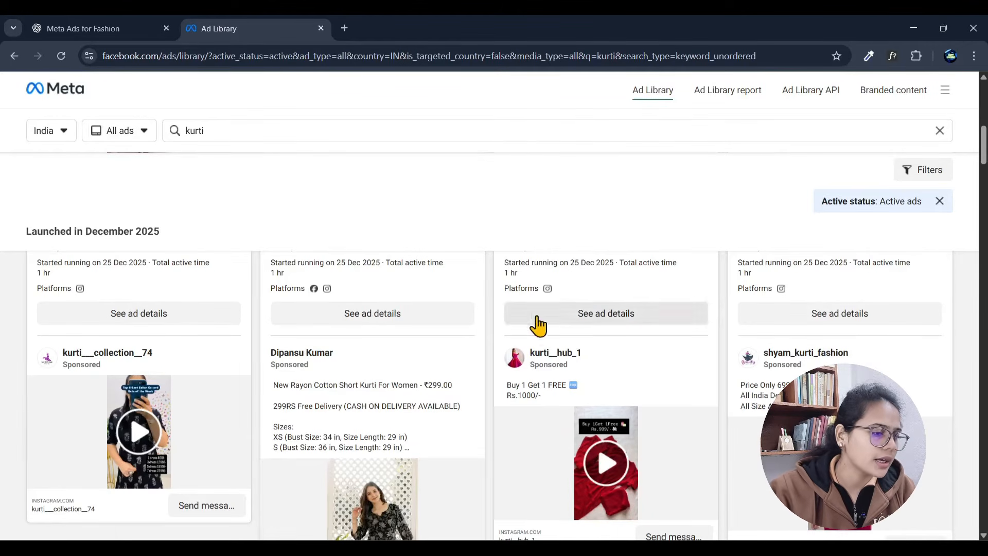
{"action": "scroll", "coordinate": [515, 326], "scroll_direction": "down", "scroll_amount": 5}
{"action": "scroll", "coordinate": [651, 335], "scroll_direction": "up", "scroll_amount": 4}
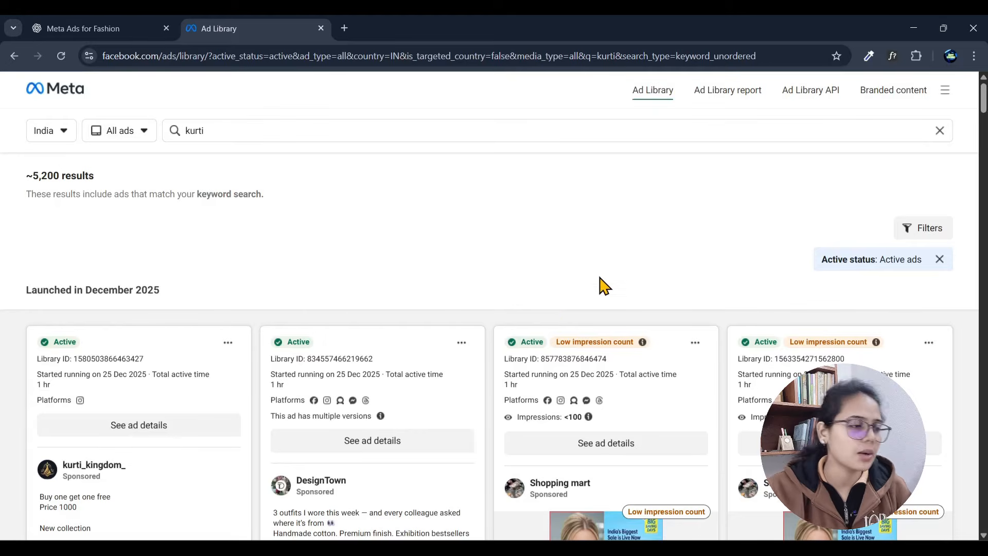
{"action": "scroll", "coordinate": [672, 259], "scroll_direction": "down", "scroll_amount": 10}
{"action": "scroll", "coordinate": [699, 357], "scroll_direction": "up", "scroll_amount": 4}
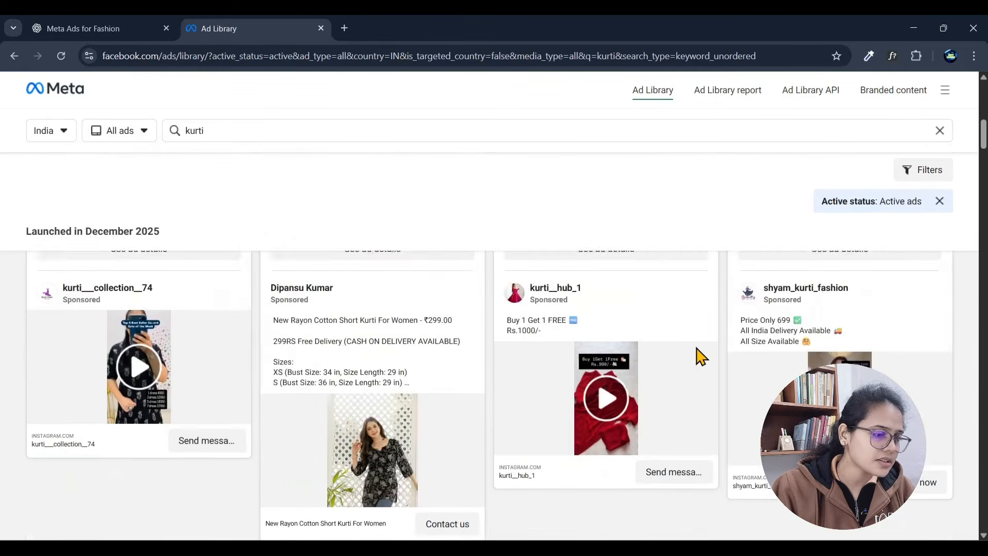
{"action": "scroll", "coordinate": [699, 356], "scroll_direction": "down", "scroll_amount": 8}
{"action": "scroll", "coordinate": [700, 357], "scroll_direction": "down", "scroll_amount": 15}
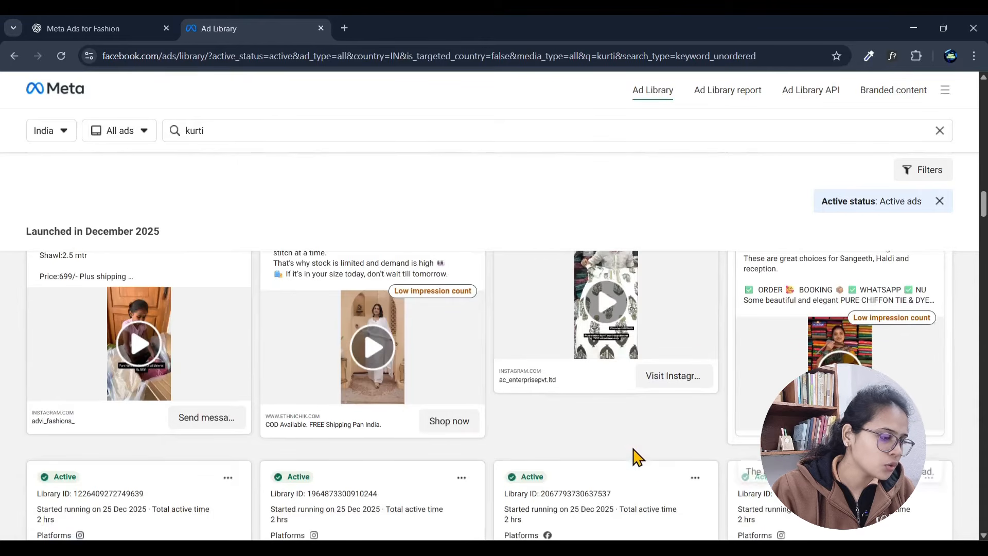
{"action": "scroll", "coordinate": [551, 435], "scroll_direction": "up", "scroll_amount": 5}
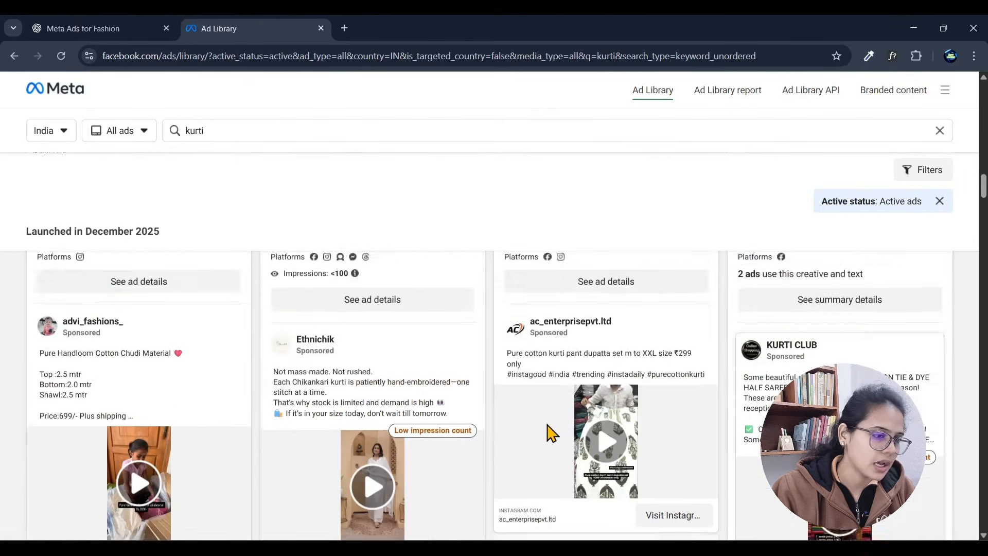
{"action": "scroll", "coordinate": [552, 433], "scroll_direction": "down", "scroll_amount": 8}
{"action": "scroll", "coordinate": [551, 426], "scroll_direction": "down", "scroll_amount": 6}
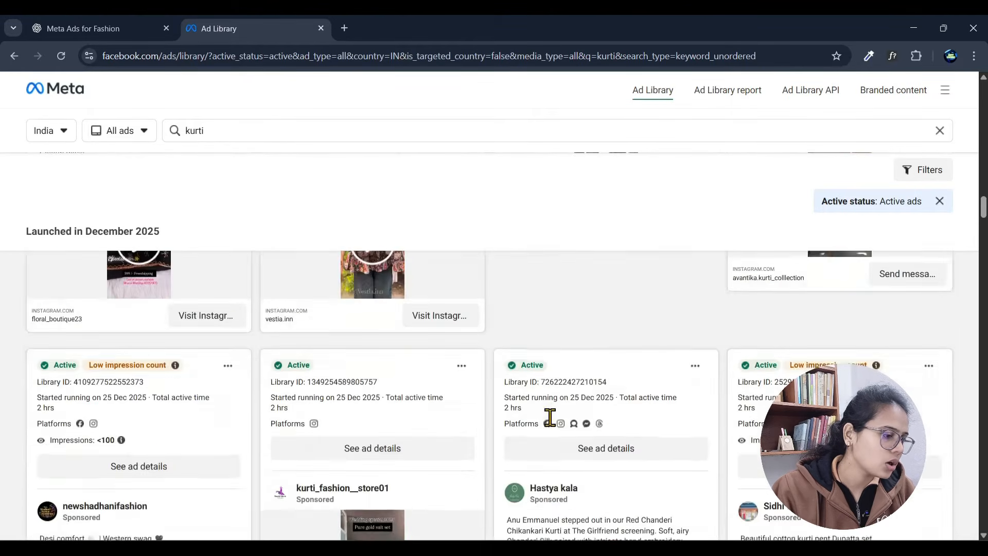
{"action": "scroll", "coordinate": [549, 420], "scroll_direction": "up", "scroll_amount": 4}
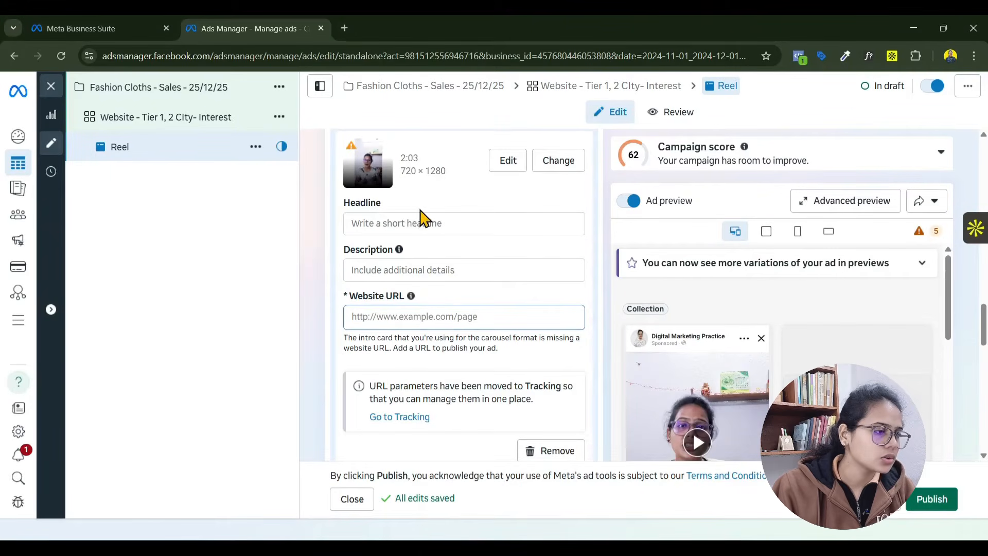
{"action": "left_click", "coordinate": [397, 225]}
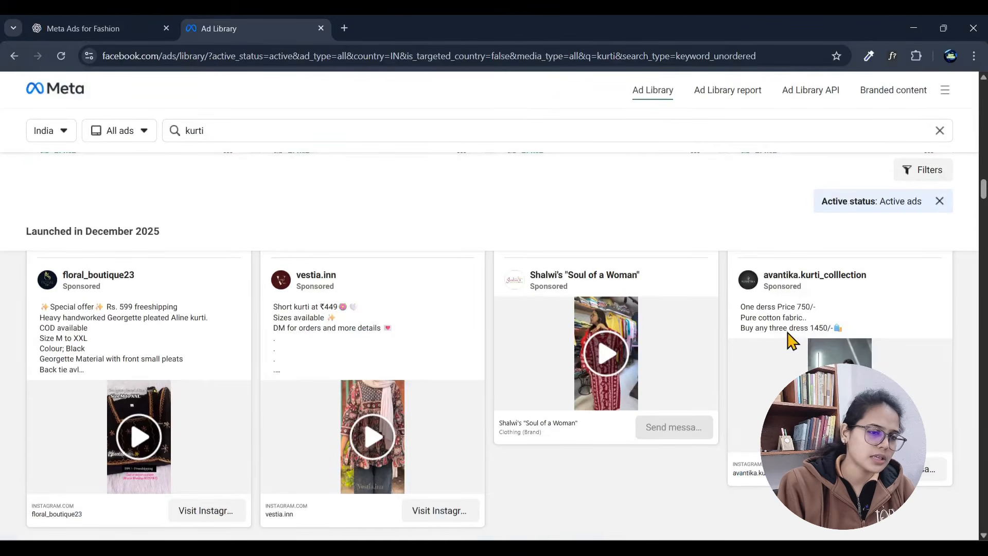
- Examine more kurti ad texts in the Ad Library, highlighting the opening copy lines of the newshadhanifashion ad
{"action": "scroll", "coordinate": [805, 316], "scroll_direction": "down", "scroll_amount": 5}
{"action": "left_click", "coordinate": [129, 399]}
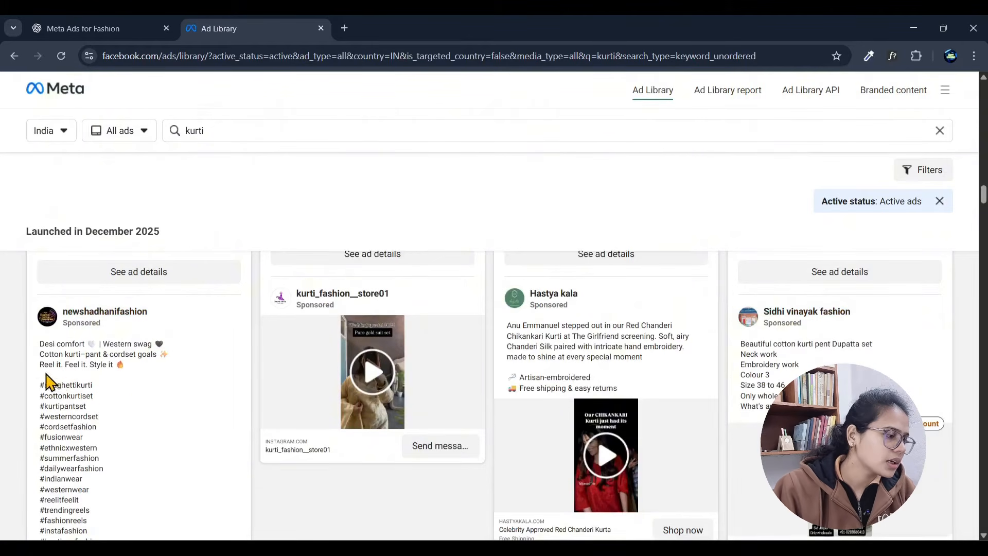
{"action": "left_click_drag", "start_coordinate": [53, 397], "coordinate": [169, 452]}
{"action": "scroll", "coordinate": [170, 452], "scroll_direction": "down", "scroll_amount": 3}
{"action": "scroll", "coordinate": [150, 408], "scroll_direction": "up", "scroll_amount": 6}
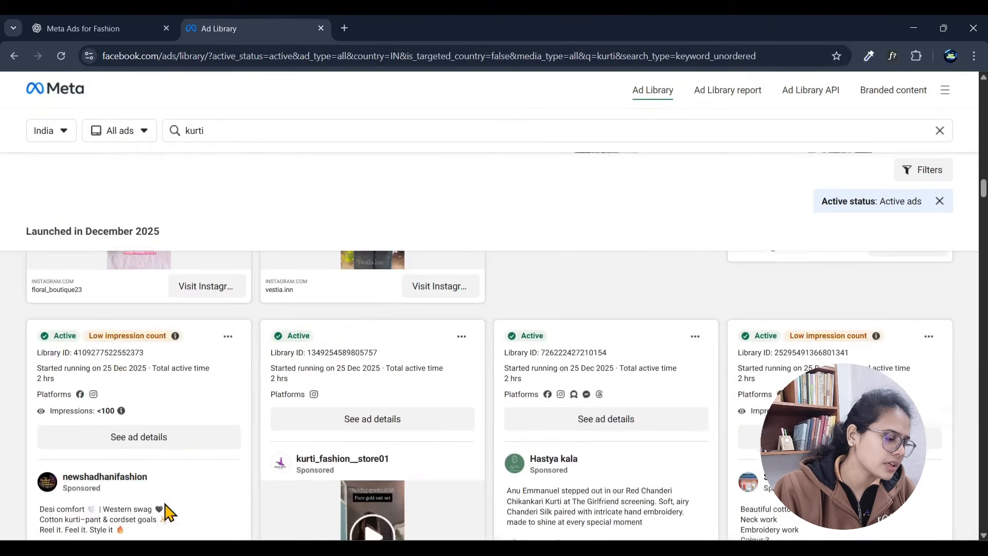
{"action": "scroll", "coordinate": [166, 512], "scroll_direction": "down", "scroll_amount": 3}
{"action": "left_click", "coordinate": [48, 337]}
{"action": "left_click_drag", "start_coordinate": [43, 326], "coordinate": [149, 353]}
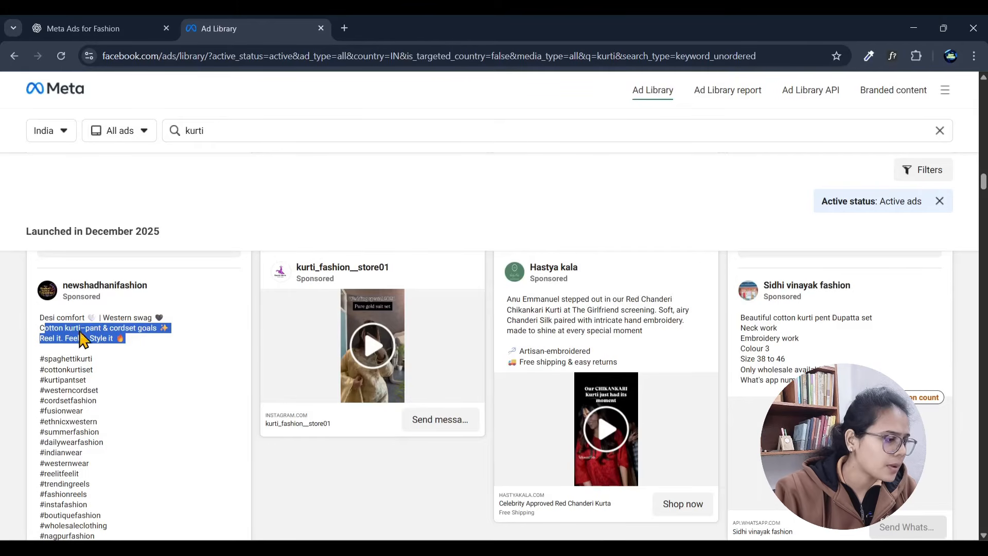
{"action": "left_click_drag", "start_coordinate": [41, 316], "coordinate": [137, 356]}
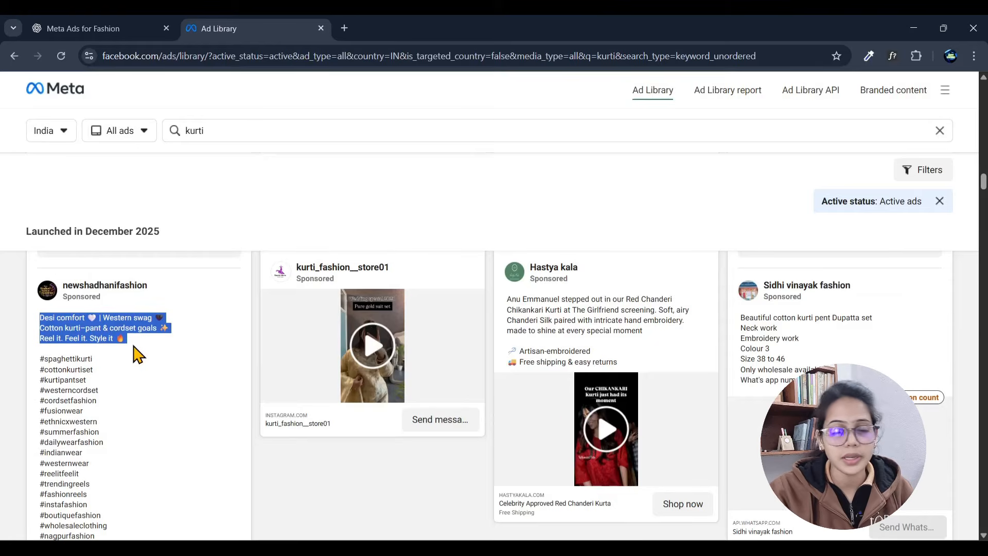
{"action": "scroll", "coordinate": [603, 359], "scroll_direction": "down", "scroll_amount": 5}
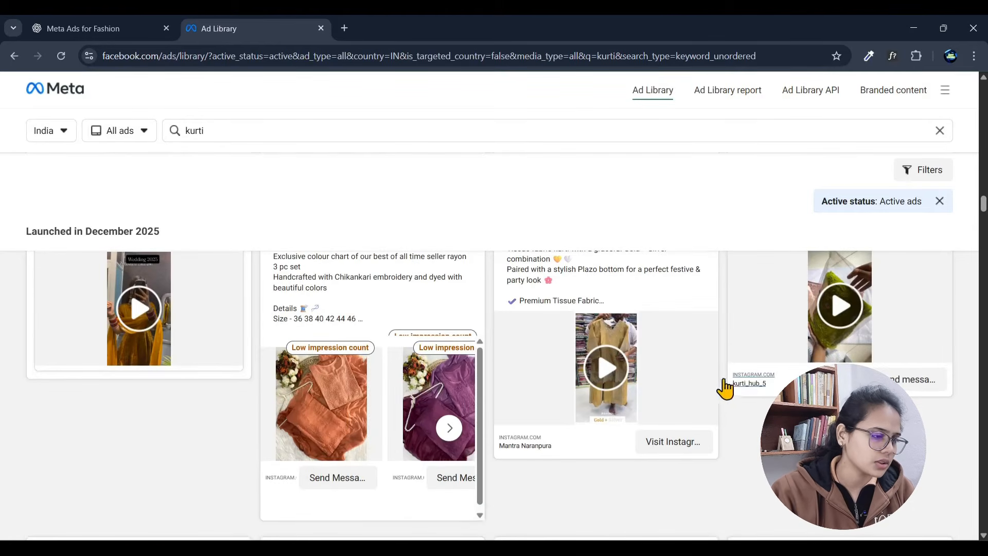
{"action": "scroll", "coordinate": [373, 350], "scroll_direction": "up", "scroll_amount": 1}
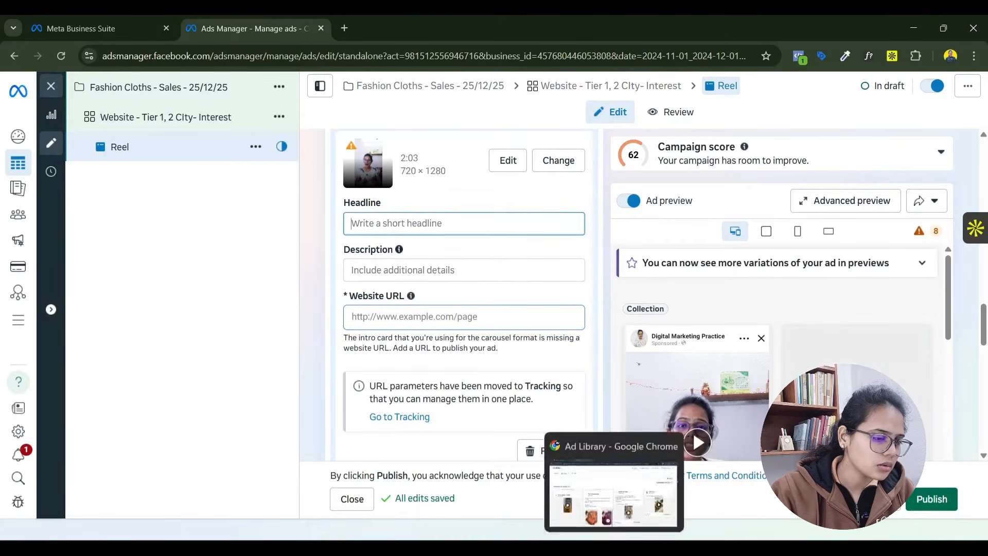
- Set the Reel intro card's headline to "Trending Fashion | Flat 30% OFF" and paste a description beginning "Looking for something stylish yet super comfortable?", without the closing quotation mark
{"action": "type", "text": "Trending Fashion | Flat 30% OFF"}
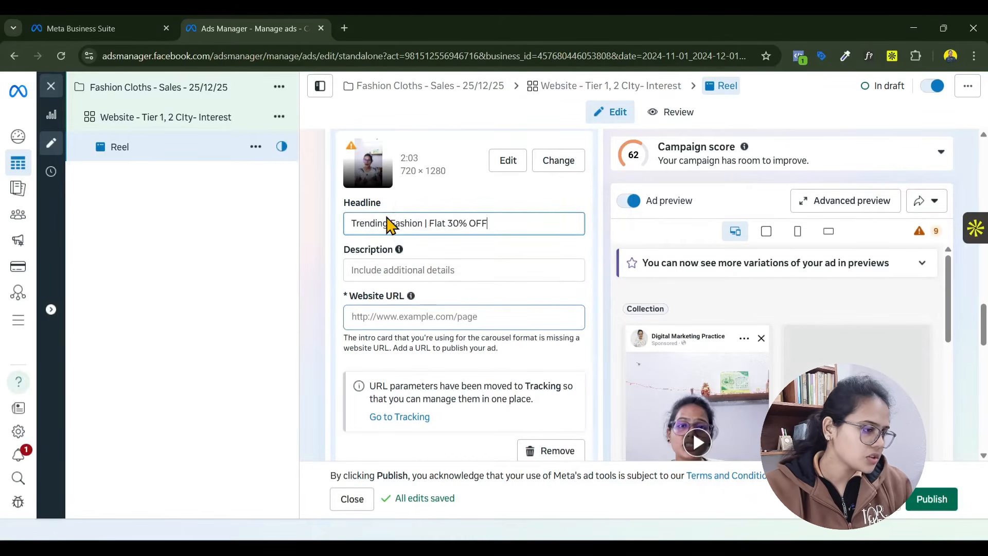
{"action": "left_click", "coordinate": [416, 272]}
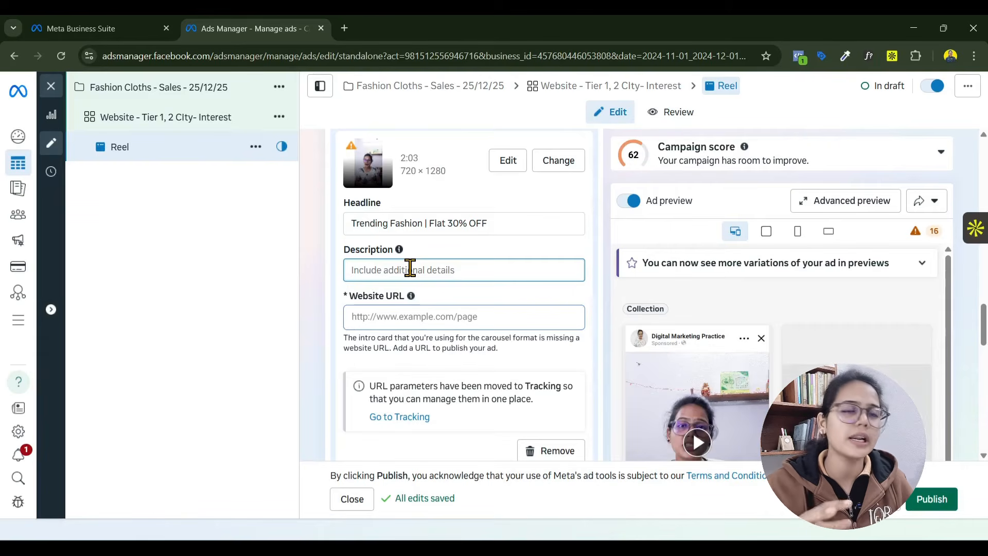
{"action": "key", "text": "ctrl+v"}
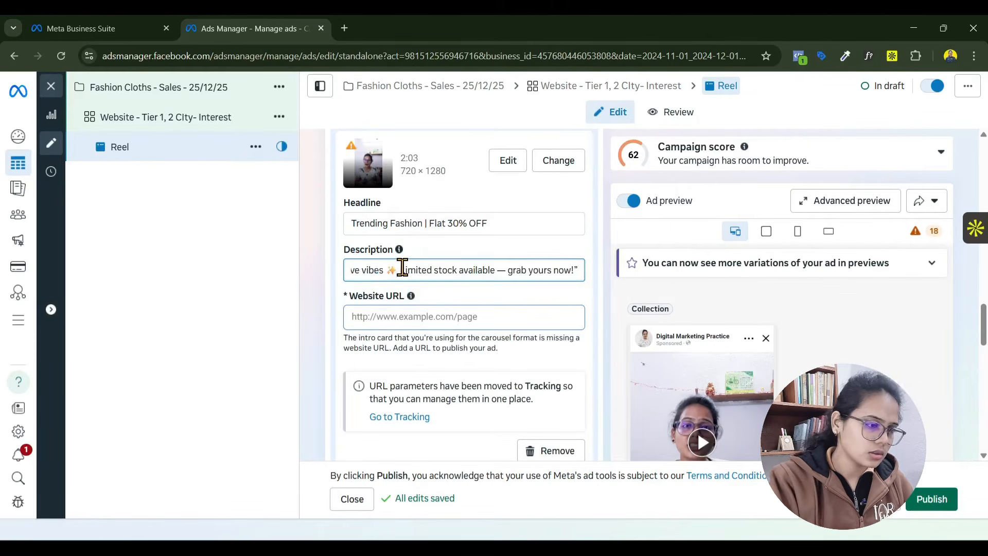
{"action": "key", "text": "BackSpace"}
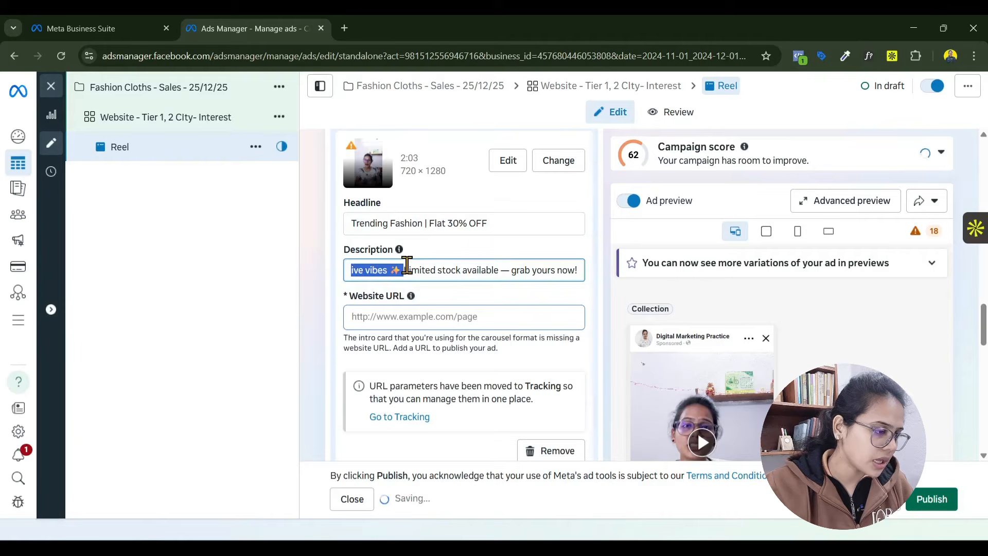
{"action": "left_click_drag", "start_coordinate": [430, 270], "coordinate": [255, 295]}
{"action": "left_click", "coordinate": [384, 316]}
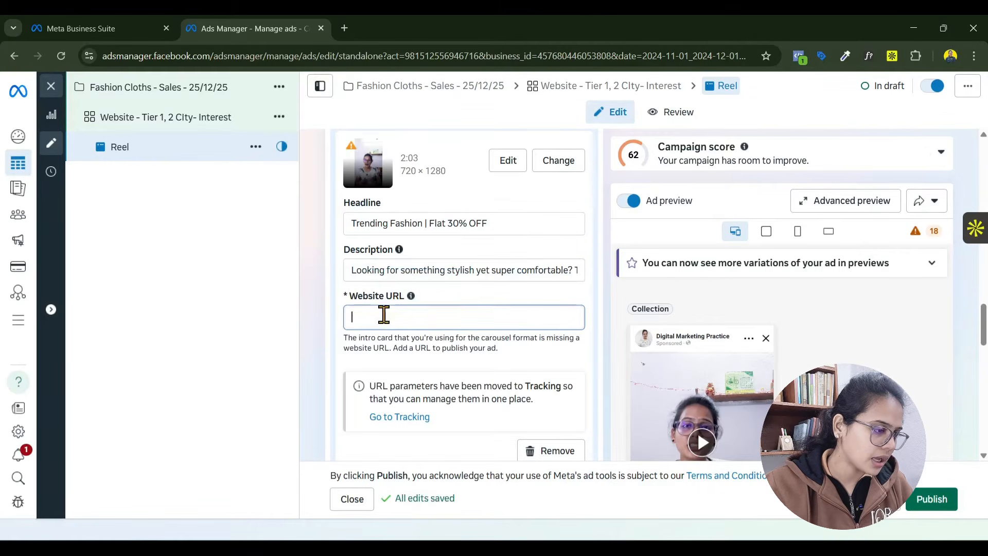
{"action": "left_click", "coordinate": [344, 24]}
{"action": "type", "text": "digitalarchana.in"}
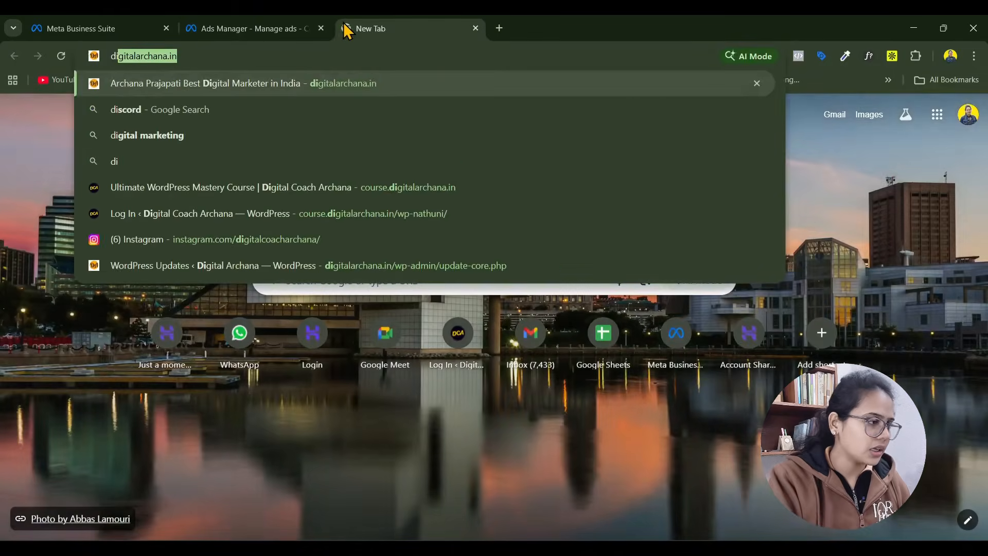
{"action": "key", "text": "ctrl+a"}
{"action": "key", "text": "ctrl+c"}
{"action": "left_click", "coordinate": [286, 26]}
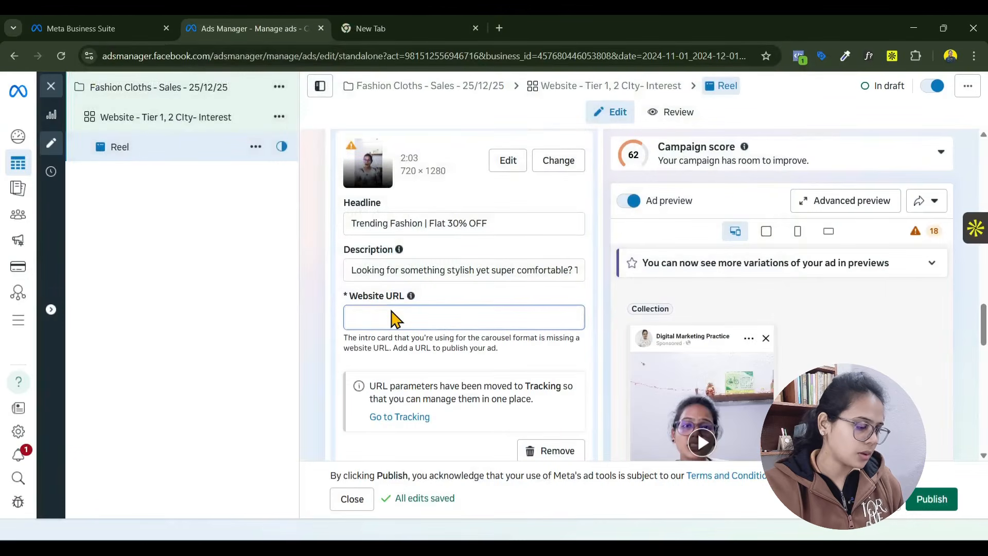
{"action": "key", "text": "ctrl+v"}
{"action": "scroll", "coordinate": [357, 364], "scroll_direction": "down", "scroll_amount": 2}
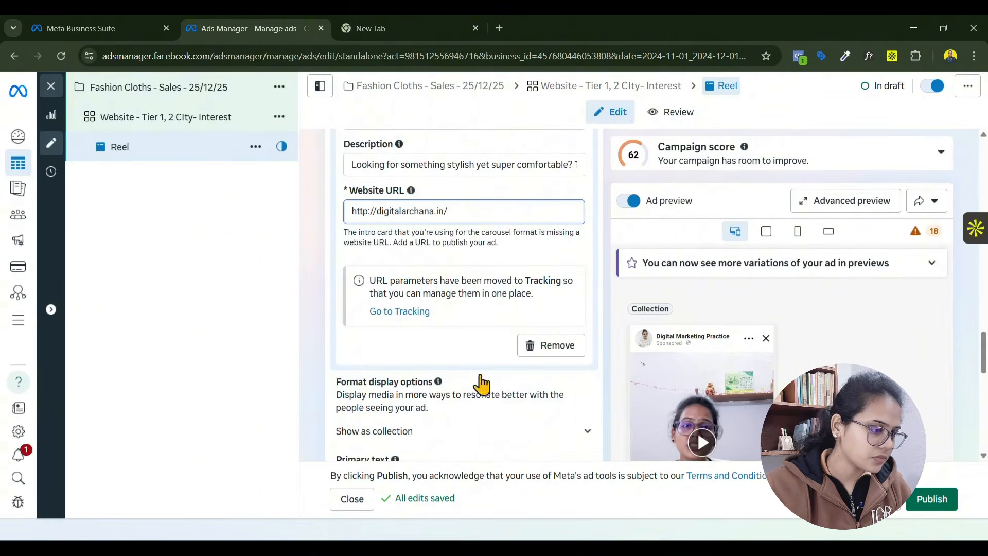
{"action": "scroll", "coordinate": [482, 384], "scroll_direction": "down", "scroll_amount": 5}
{"action": "scroll", "coordinate": [360, 375], "scroll_direction": "up", "scroll_amount": 1}
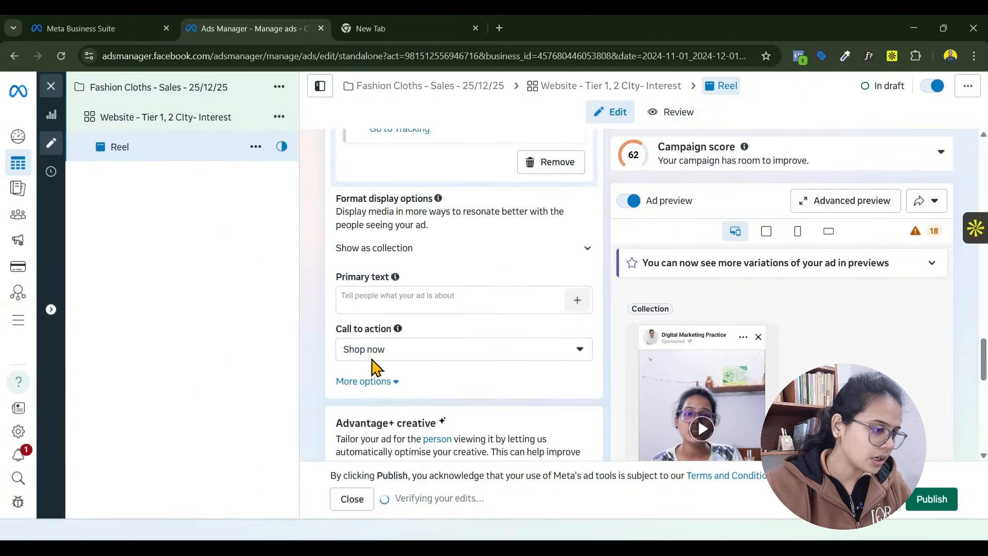
- Paste the three-sentence copy beginning "Looking for something stylish yet super comfortable?" as the Reel ad's primary text
{"action": "left_click", "coordinate": [387, 301]}
{"action": "scroll", "coordinate": [471, 297], "scroll_direction": "up", "scroll_amount": 5}
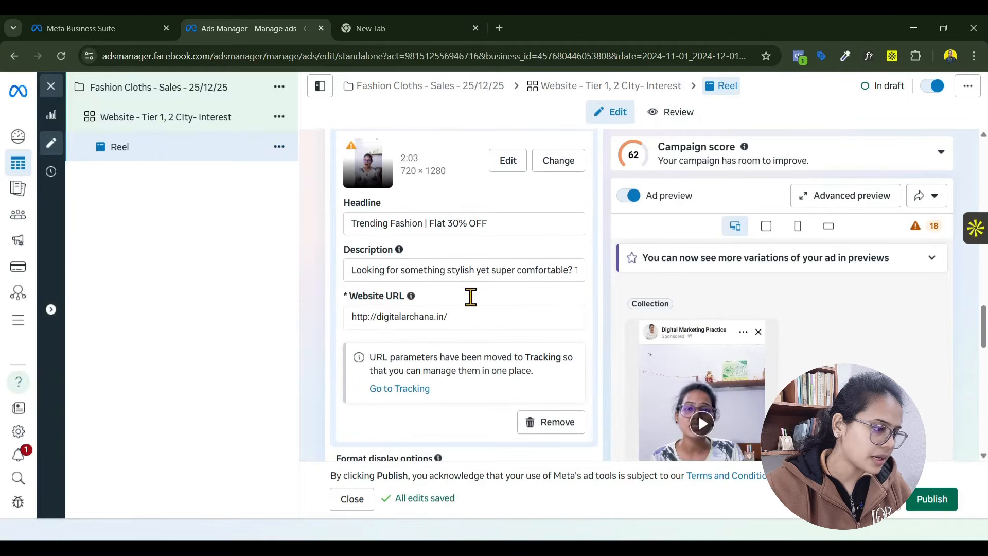
{"action": "triple_click", "coordinate": [426, 263]}
{"action": "scroll", "coordinate": [442, 315], "scroll_direction": "down", "scroll_amount": 6}
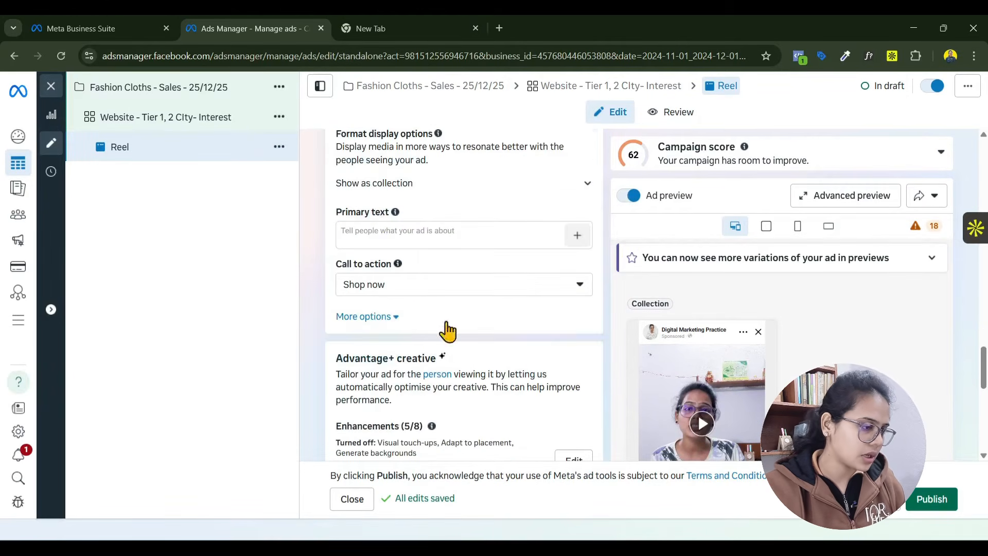
{"action": "left_click", "coordinate": [379, 224]}
{"action": "type", "text": "Looking for something stylish yet super comfortable? This piece is perfect for daily wear + festive vibes ✨ Limited stock available — grab yours now!"}
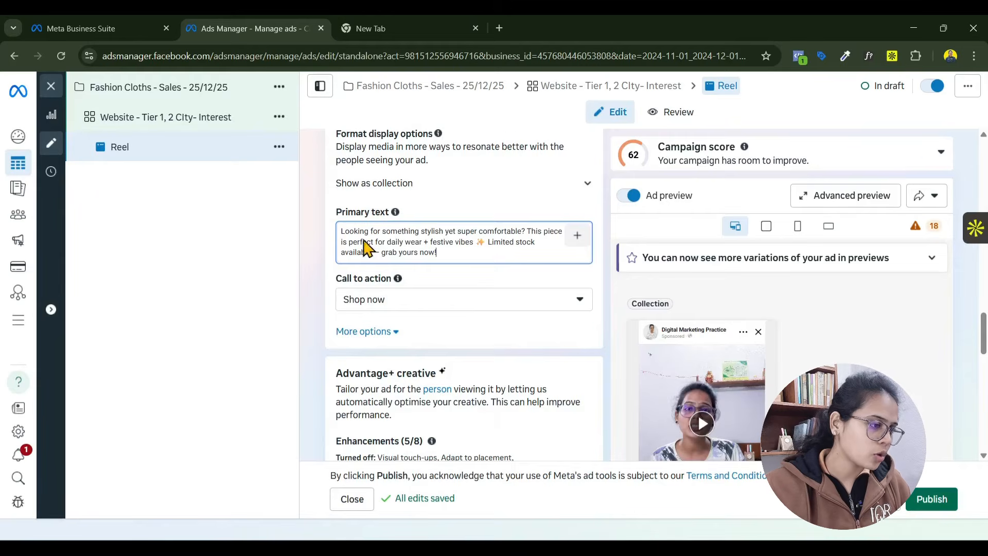
- Review the suggested ad copy in ChatGPT and the kurti ads in the Ad Library, highlighting The Chikankari Shop's ad text
{"action": "scroll", "coordinate": [364, 240], "scroll_direction": "up", "scroll_amount": 5}
{"action": "left_click", "coordinate": [691, 549]}
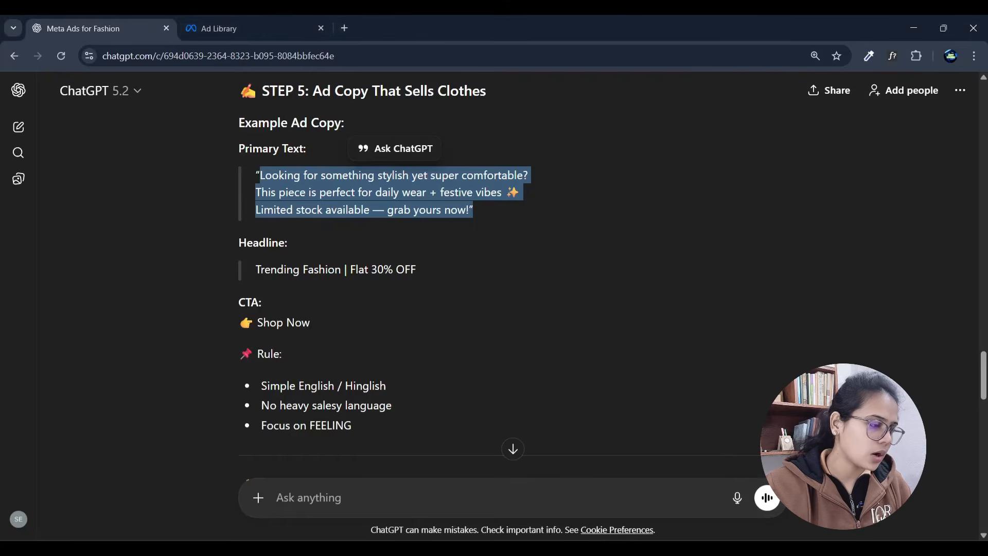
{"action": "left_click", "coordinate": [277, 29]}
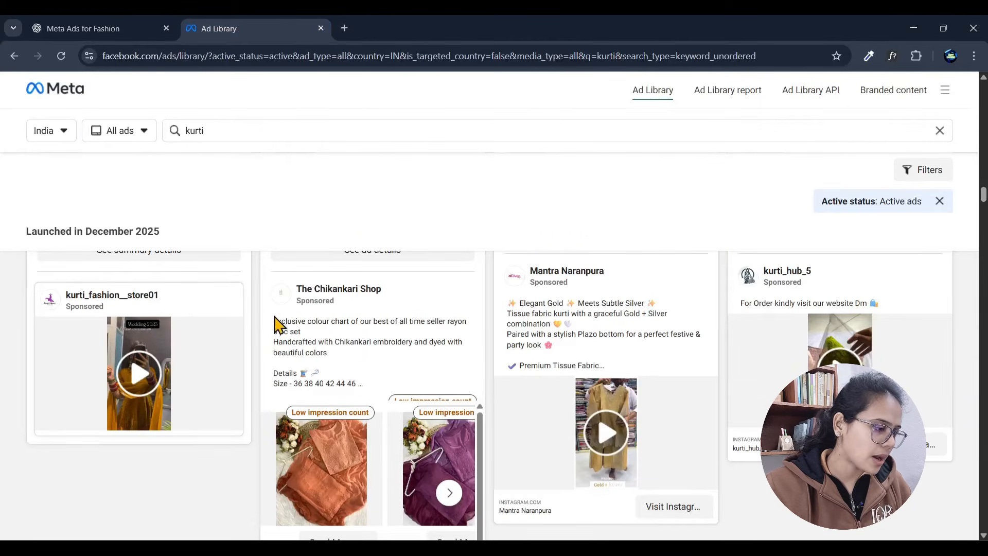
{"action": "left_click_drag", "start_coordinate": [276, 319], "coordinate": [369, 389]}
{"action": "scroll", "coordinate": [369, 390], "scroll_direction": "down", "scroll_amount": 4}
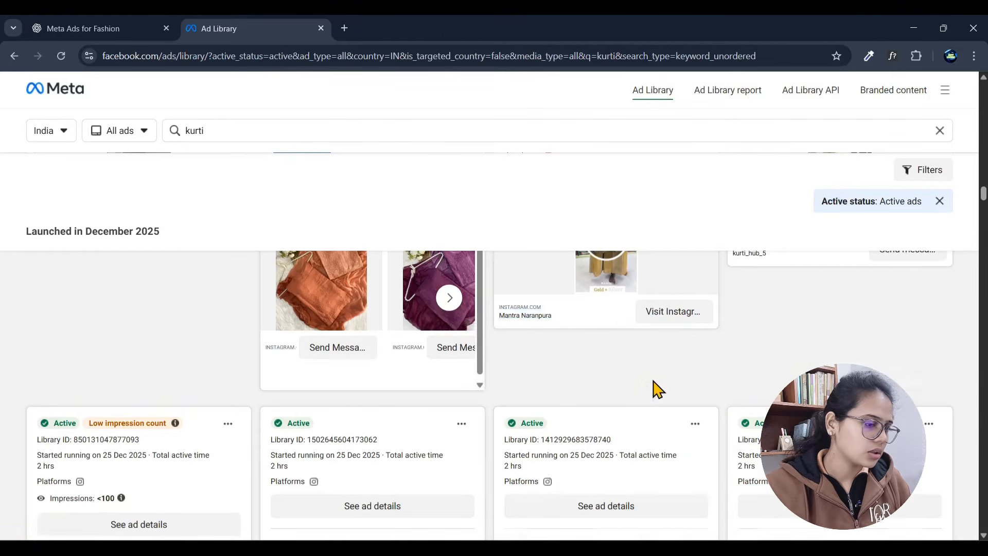
{"action": "scroll", "coordinate": [658, 389], "scroll_direction": "down", "scroll_amount": 5}
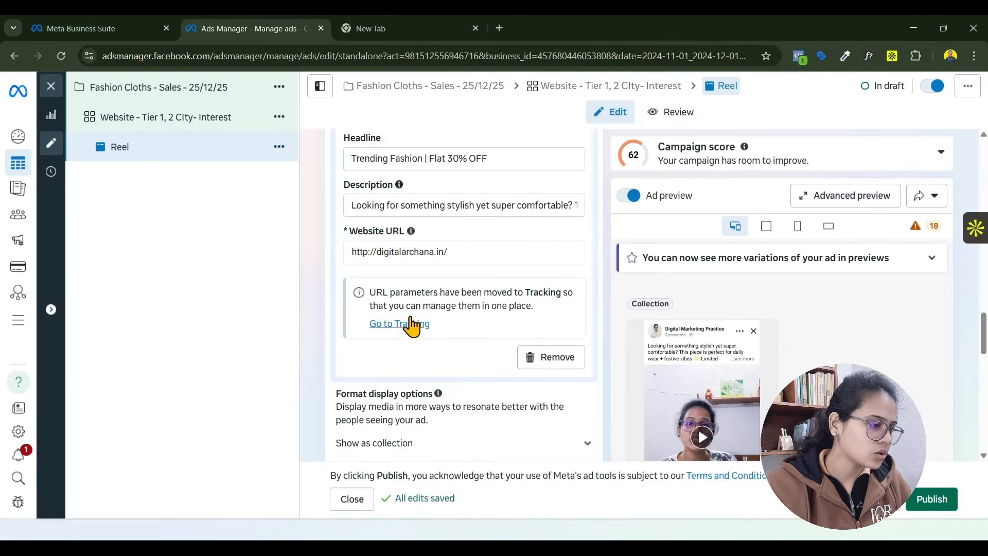
- Shorten the video card's description to "Looking for something stylish yet super comfortable?" by removing everything after the first sentence
{"action": "scroll", "coordinate": [431, 254], "scroll_direction": "up", "scroll_amount": 3}
{"action": "left_click", "coordinate": [435, 336]}
{"action": "key", "text": "ctrl+a"}
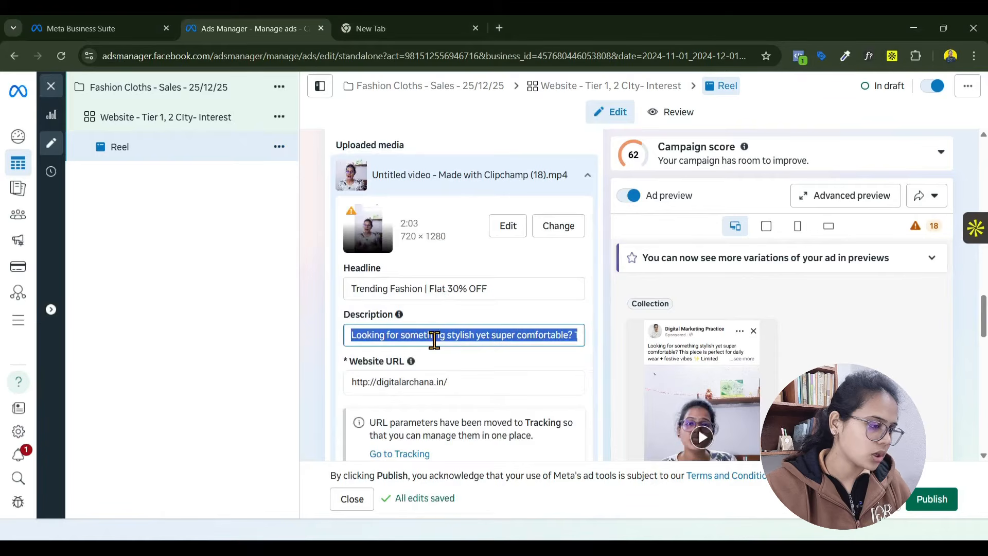
{"action": "left_click", "coordinate": [511, 334]}
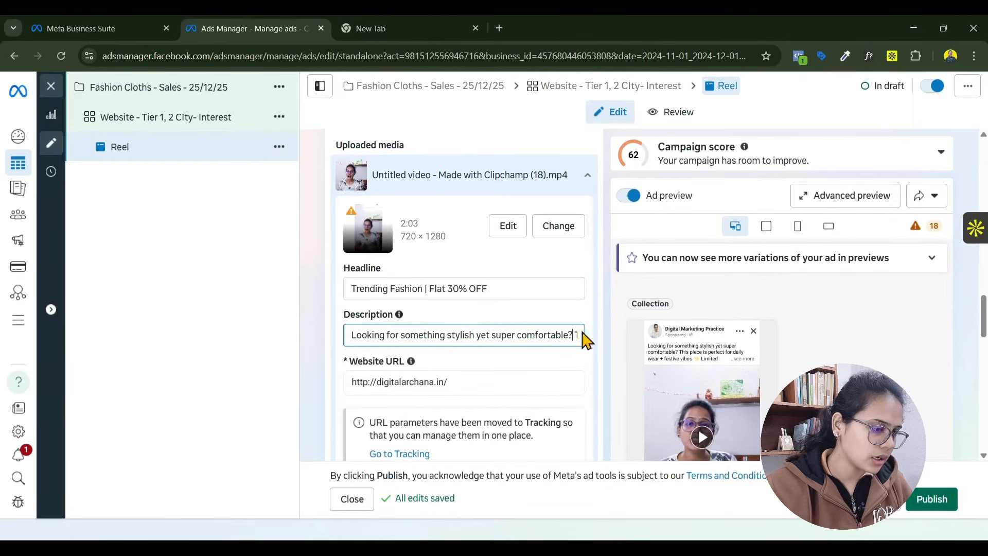
{"action": "left_click_drag", "start_coordinate": [583, 335], "coordinate": [749, 341]}
{"action": "key", "text": "BackSpace"}
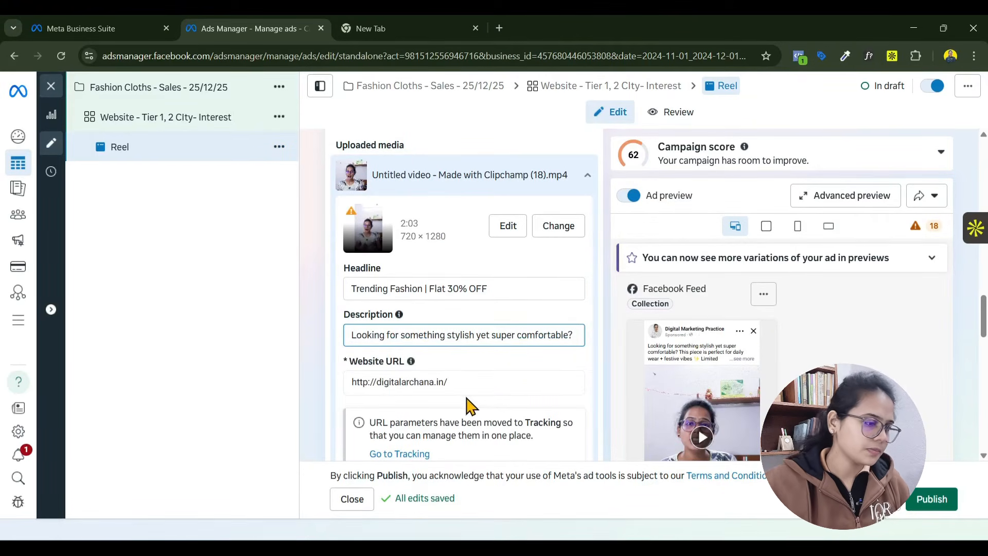
- Examine the call-to-action choices while keeping Shop now, and review the ad's Advantage+ creative, creative testing, language and tracking settings
{"action": "scroll", "coordinate": [520, 335], "scroll_direction": "down", "scroll_amount": 8}
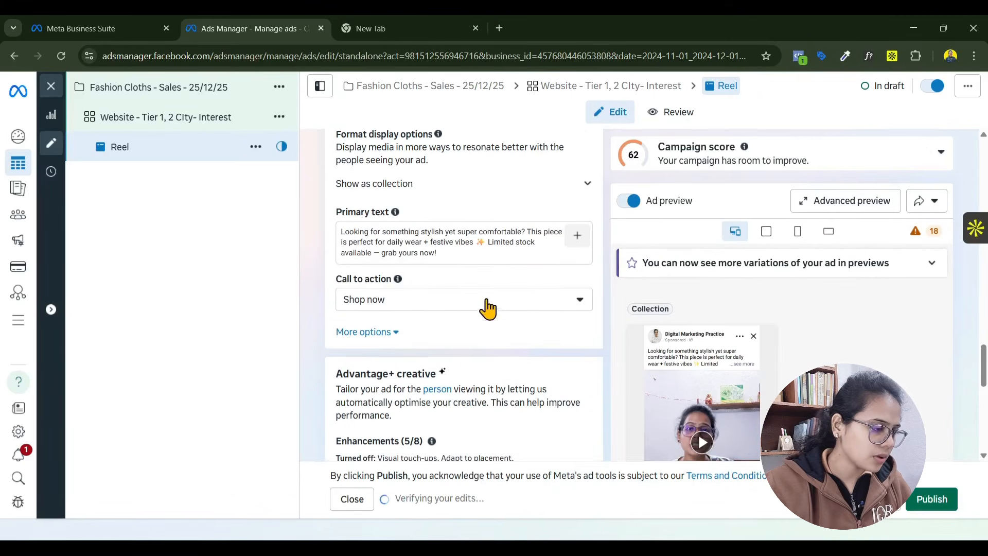
{"action": "left_click", "coordinate": [383, 304]}
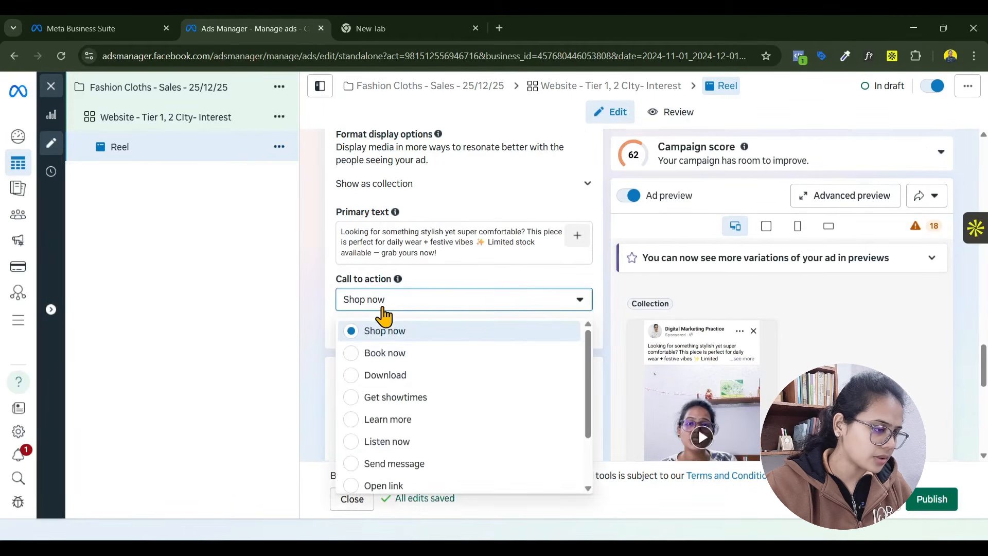
{"action": "scroll", "coordinate": [441, 395], "scroll_direction": "down", "scroll_amount": 2}
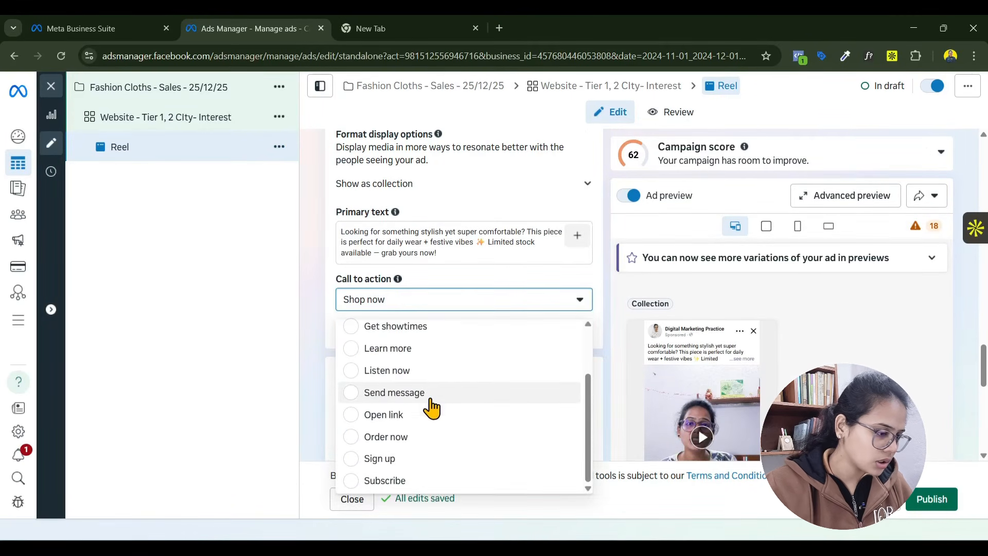
{"action": "left_click", "coordinate": [326, 354]}
{"action": "scroll", "coordinate": [424, 368], "scroll_direction": "down", "scroll_amount": 4}
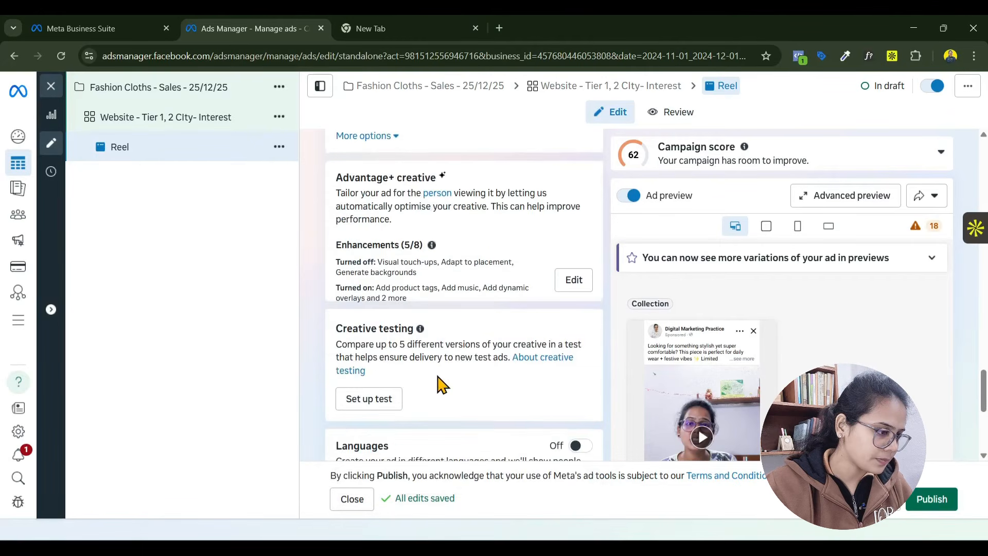
{"action": "scroll", "coordinate": [440, 384], "scroll_direction": "down", "scroll_amount": 3}
{"action": "scroll", "coordinate": [437, 381], "scroll_direction": "down", "scroll_amount": 2}
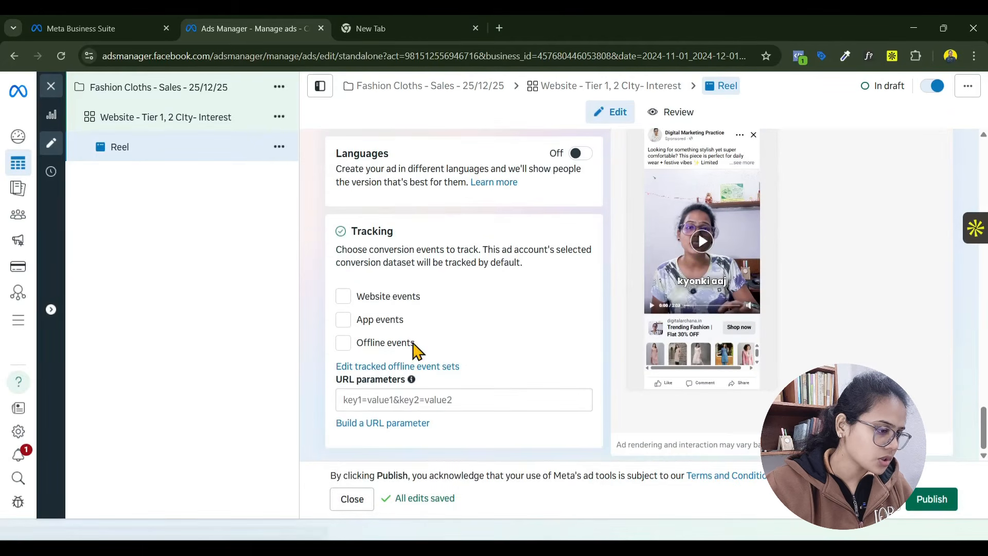
- Duplicate the Reel ad into the original campaign and rename the copy "Reel –text change"
{"action": "left_click", "coordinate": [279, 147]}
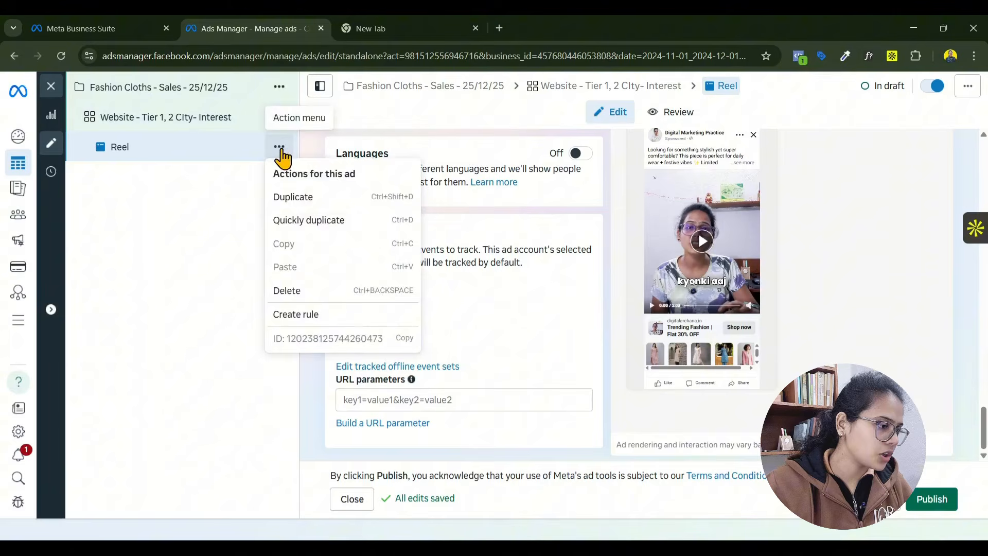
{"action": "left_click", "coordinate": [312, 205]}
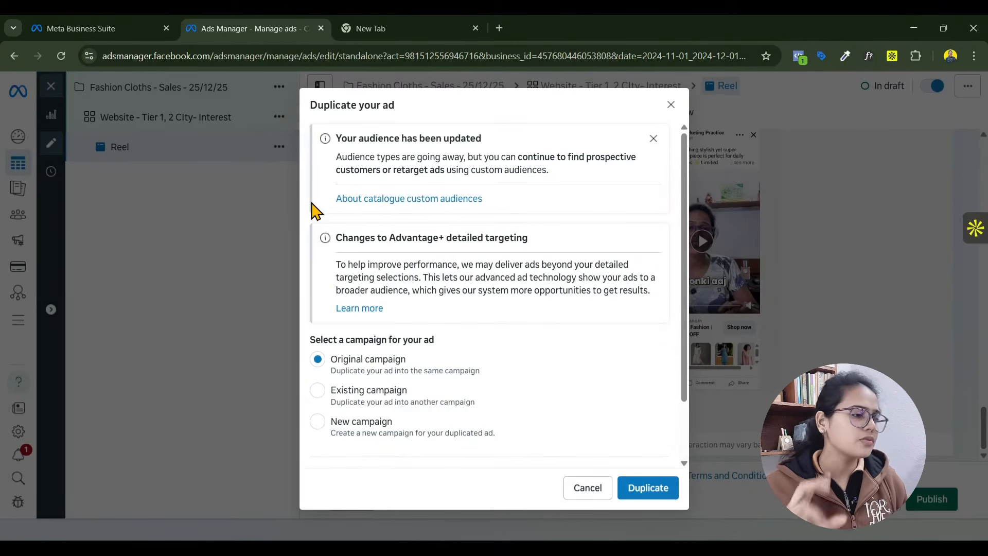
{"action": "left_click", "coordinate": [650, 495]}
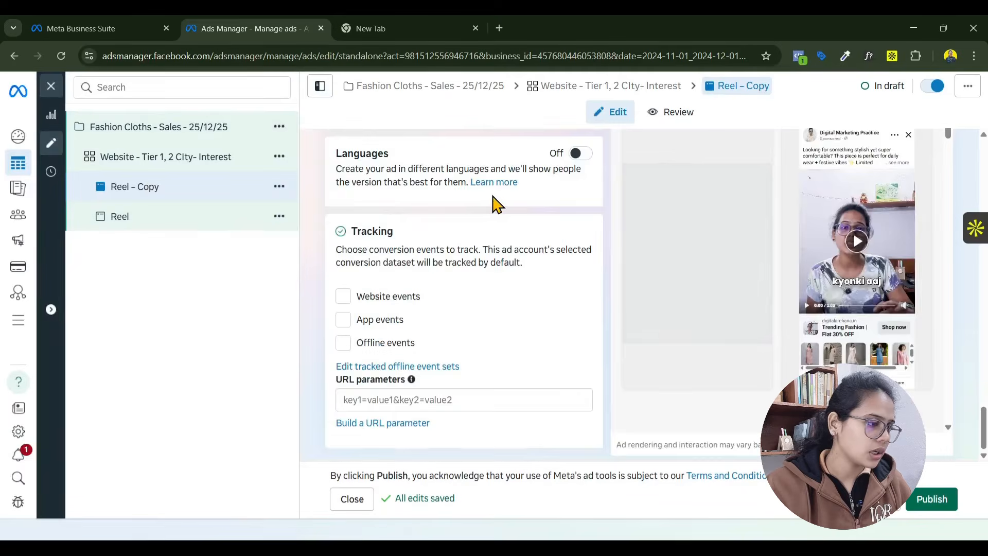
{"action": "scroll", "coordinate": [494, 198], "scroll_direction": "up", "scroll_amount": 15}
{"action": "scroll", "coordinate": [494, 197], "scroll_direction": "up", "scroll_amount": 4}
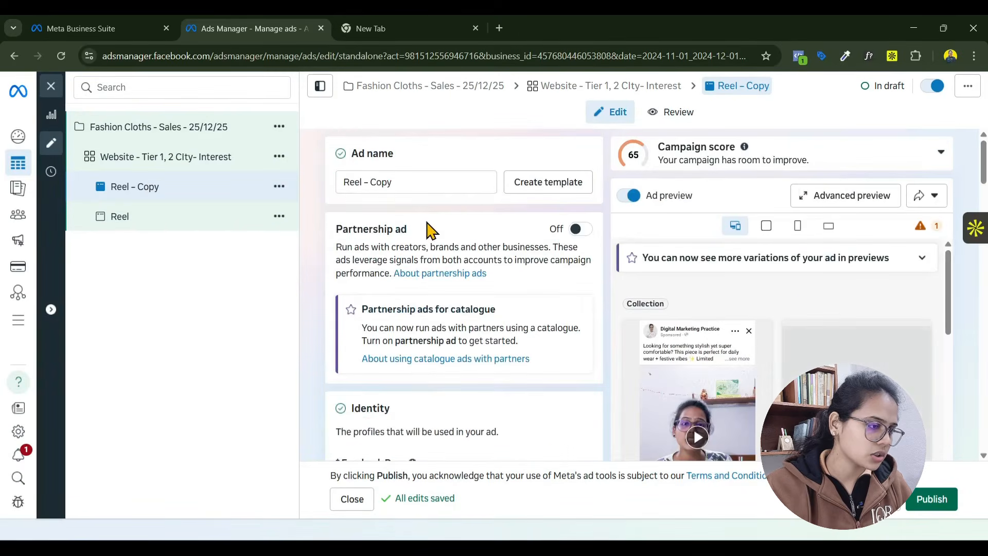
{"action": "left_click_drag", "start_coordinate": [373, 184], "coordinate": [416, 181]}
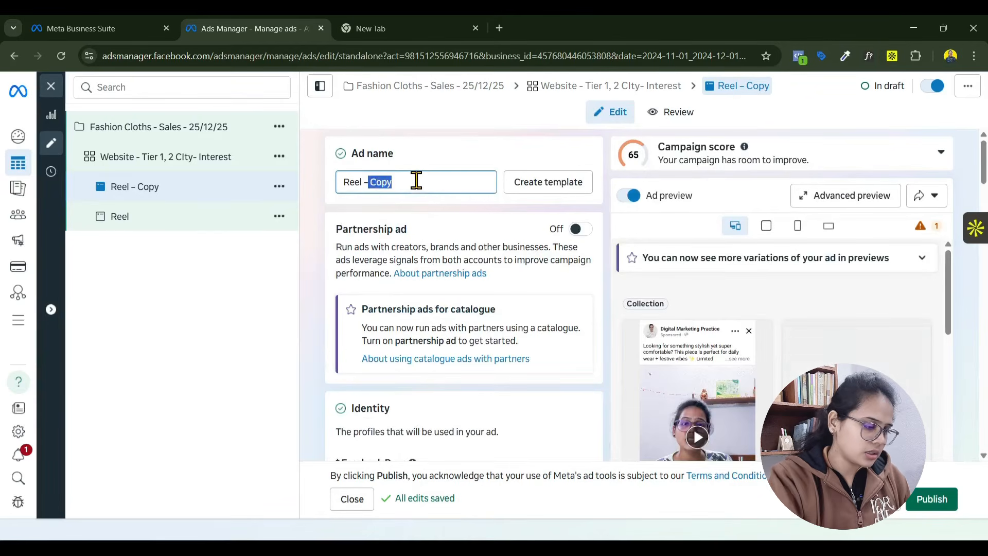
{"action": "type", "text": "tex"}
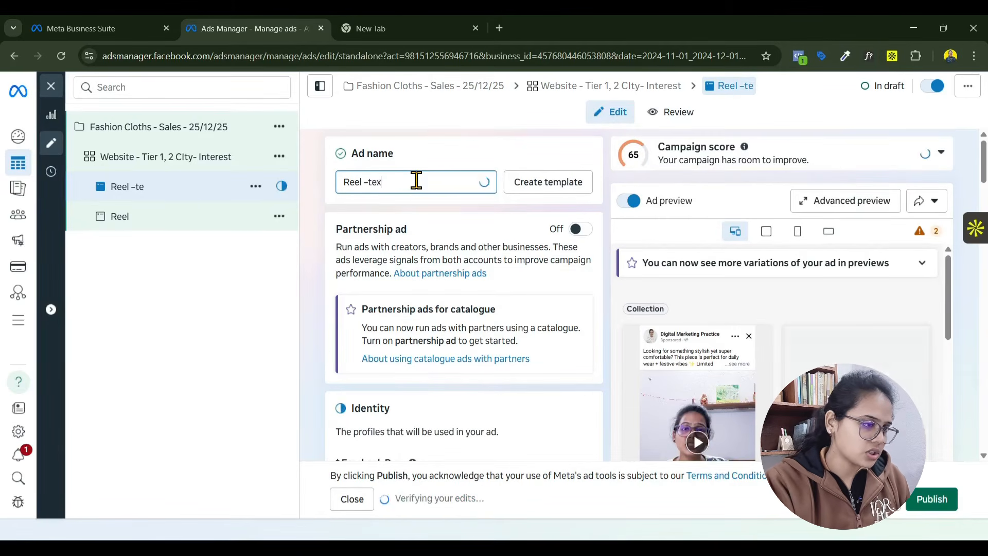
{"action": "type", "text": "t change"}
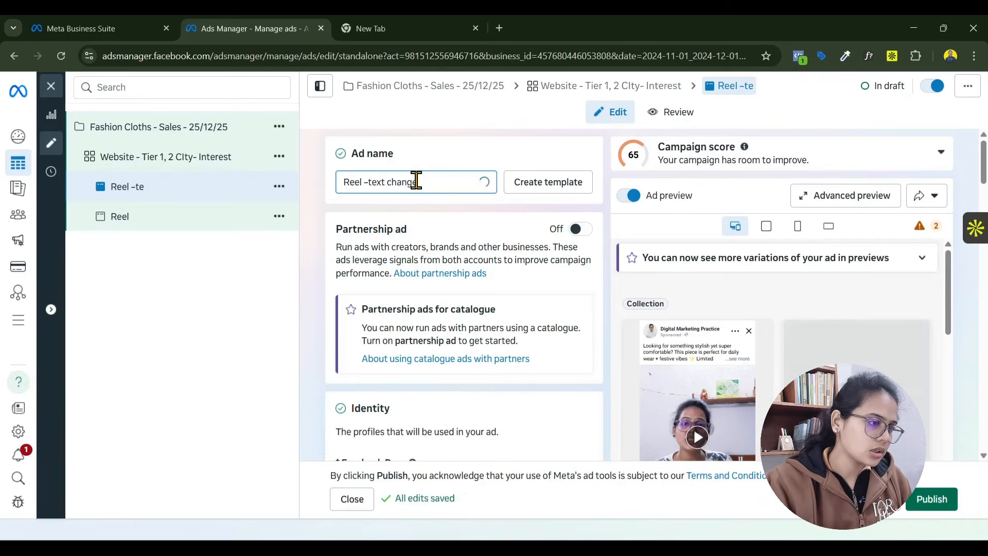
- Duplicate the "Website - Tier 1, 2 CIty- Interest" ad set into the original campaign and close the editor without publishing the drafts
{"action": "left_click", "coordinate": [278, 157]}
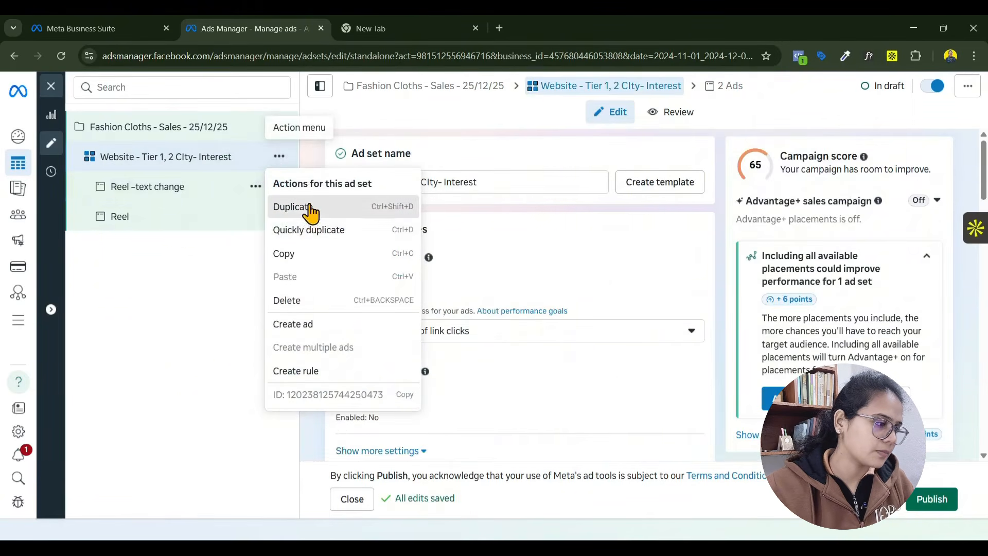
{"action": "left_click", "coordinate": [310, 210]}
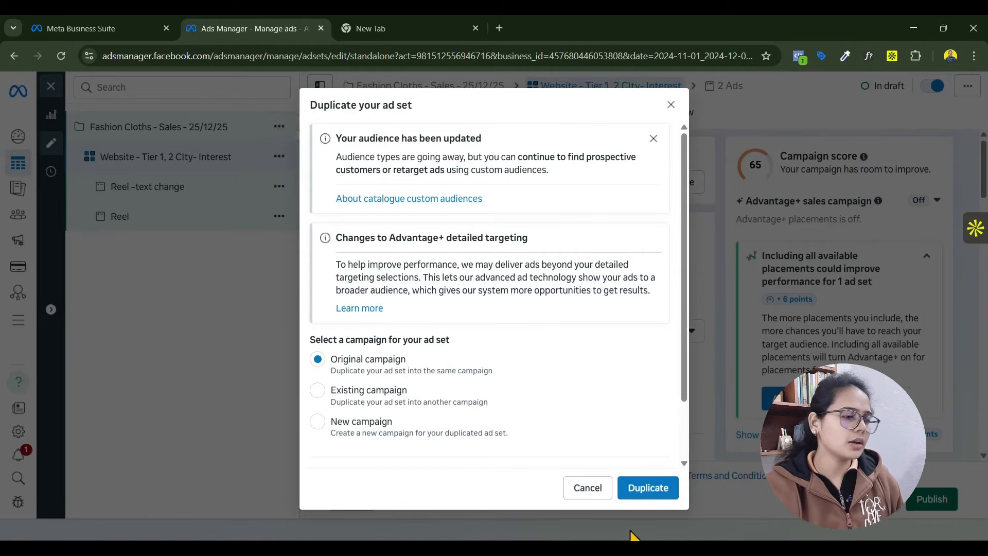
{"action": "left_click", "coordinate": [649, 488]}
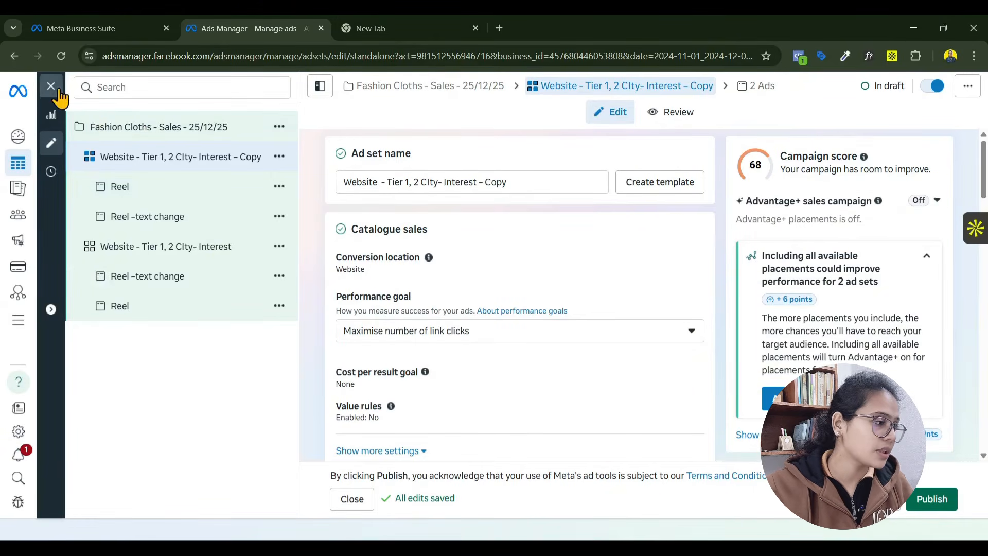
{"action": "left_click", "coordinate": [44, 99]}
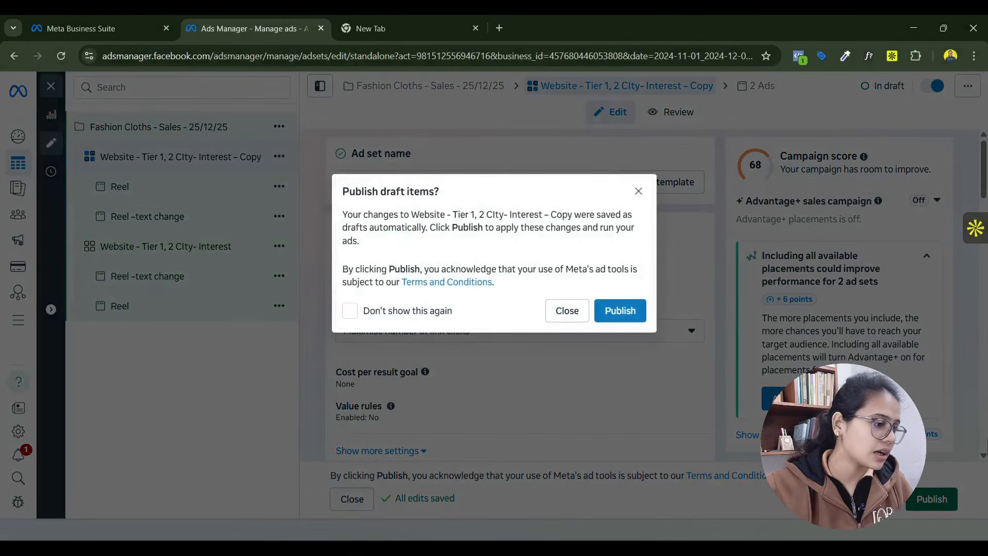
{"action": "left_click", "coordinate": [564, 314]}
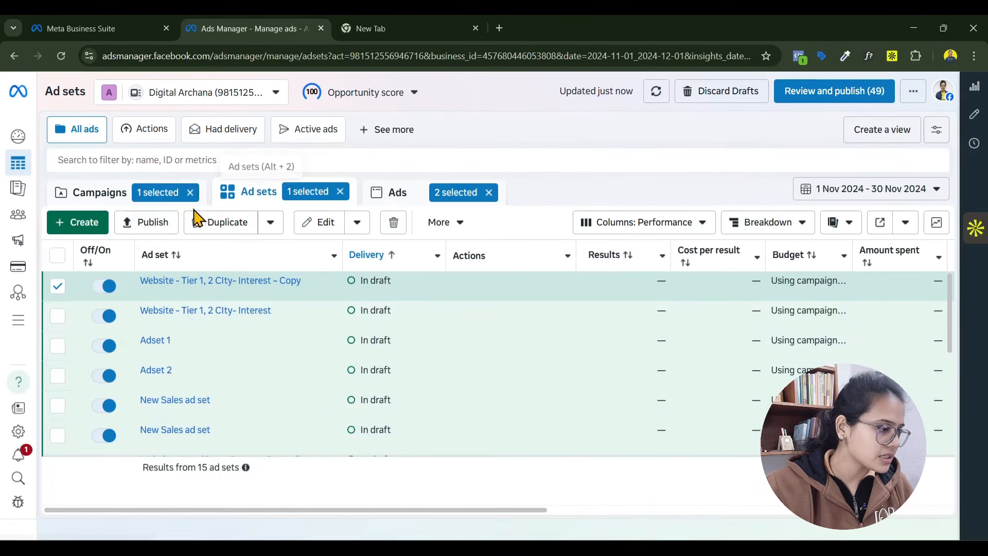
- Clear the campaign, ad set and ad selections, and look over the unfiltered campaign and ad set lists
{"action": "left_click", "coordinate": [191, 192]}
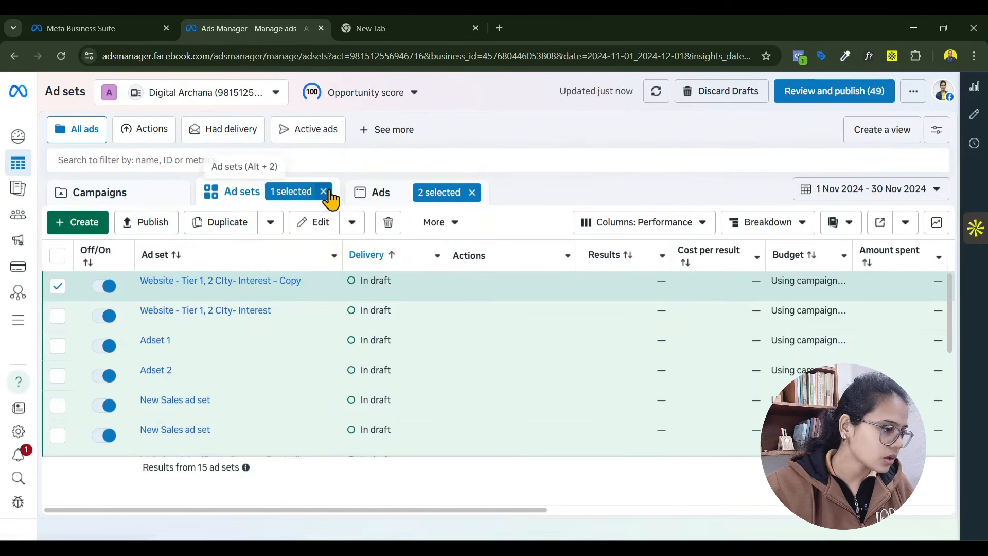
{"action": "left_click", "coordinate": [325, 192]}
{"action": "left_click", "coordinate": [470, 193]}
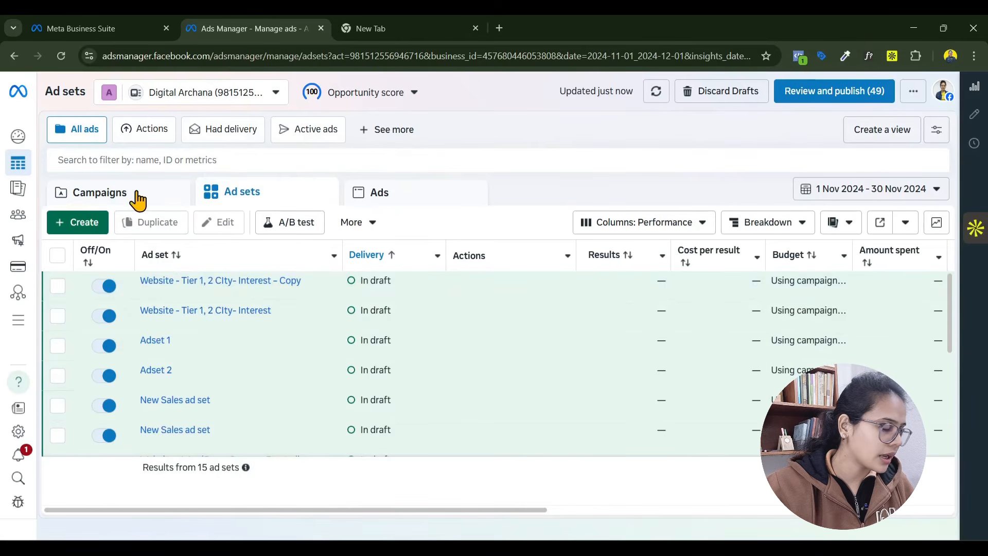
{"action": "left_click", "coordinate": [137, 197]}
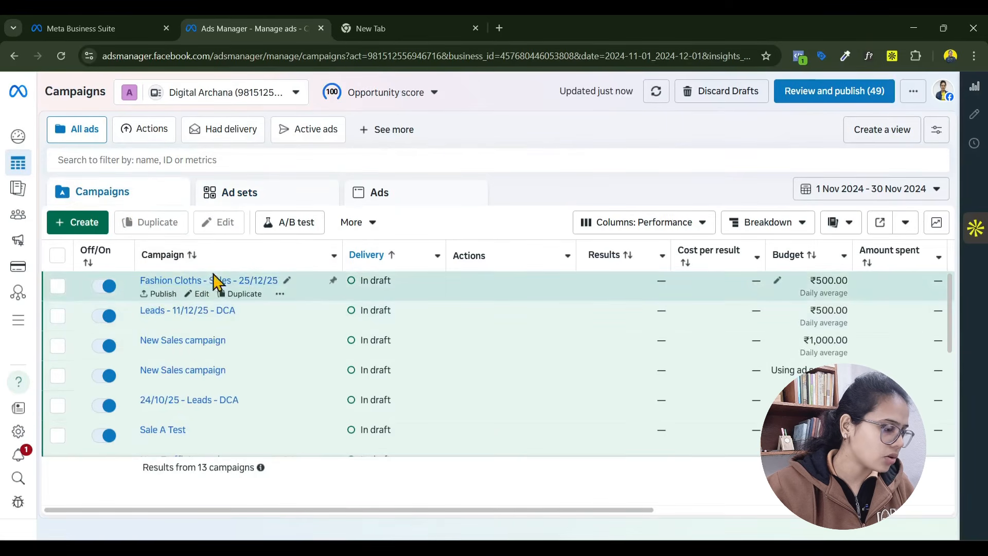
{"action": "left_click", "coordinate": [226, 204]}
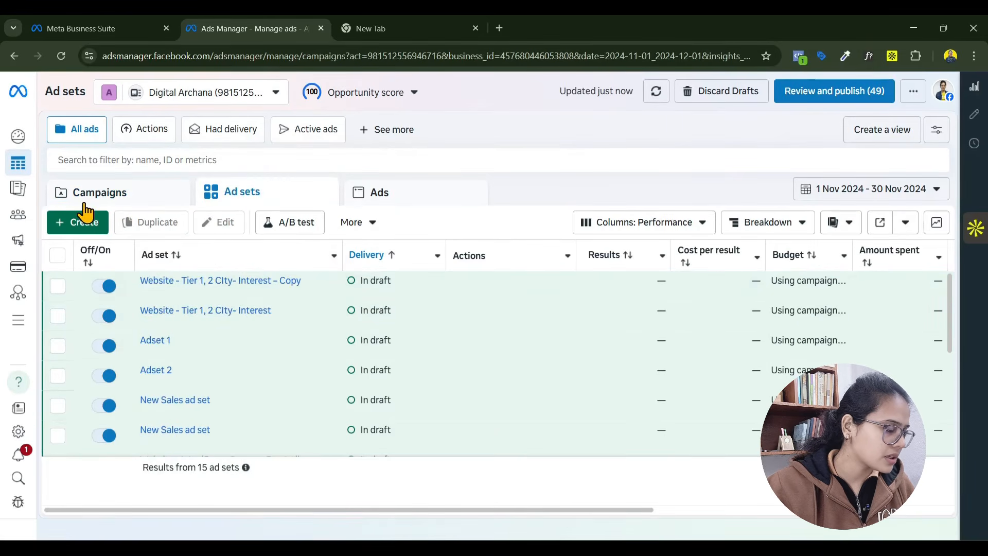
{"action": "left_click", "coordinate": [85, 204]}
- Select the "Fashion Cloths - Sales - 25/12/25" campaign and view its ad sets and ads
{"action": "left_click", "coordinate": [58, 288]}
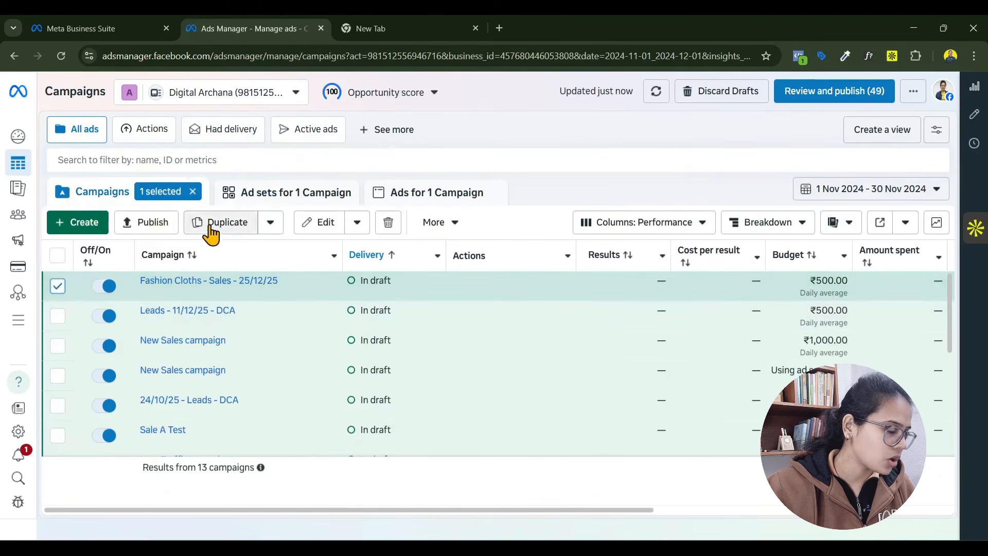
{"action": "left_click", "coordinate": [260, 196]}
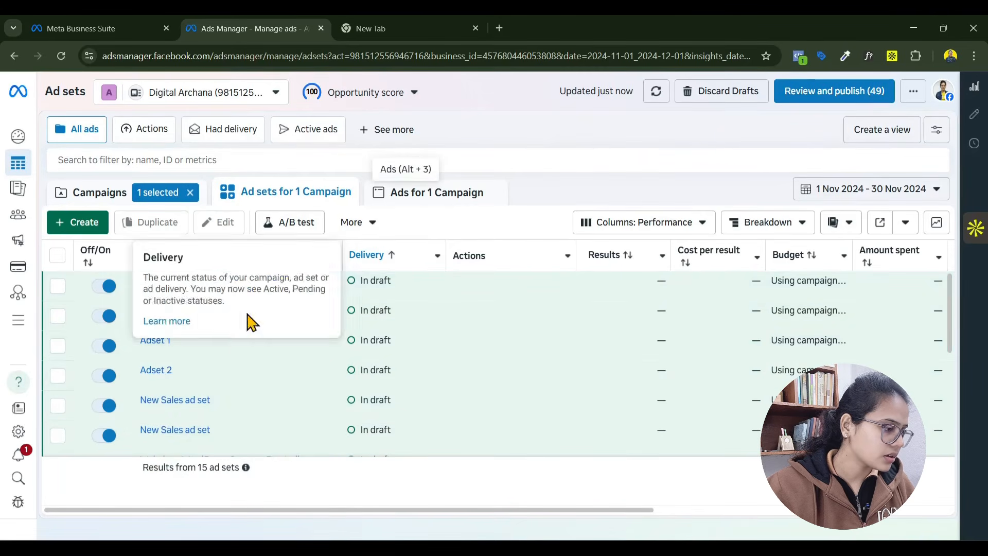
{"action": "left_click", "coordinate": [416, 204]}
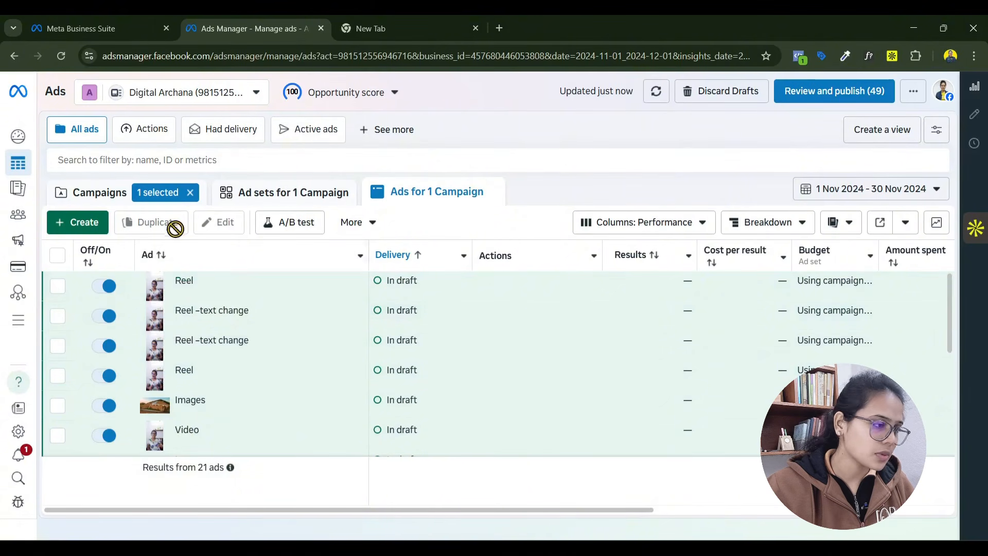
{"action": "left_click", "coordinate": [267, 195]}
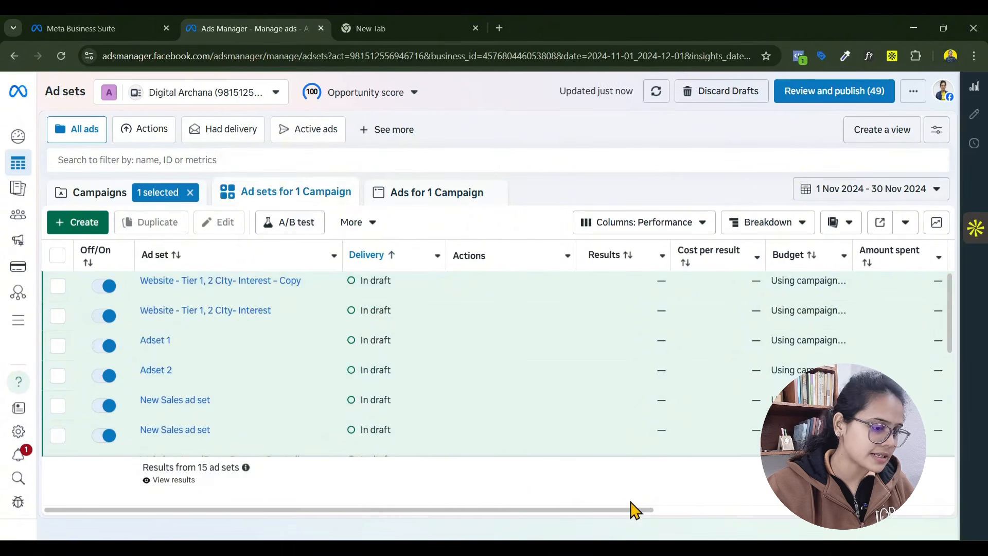
- Examine the ad set table's columns from results and budget through schedule, attribution setting and bid strategy, including the attribution column's options
{"action": "left_click_drag", "start_coordinate": [642, 511], "coordinate": [691, 512]}
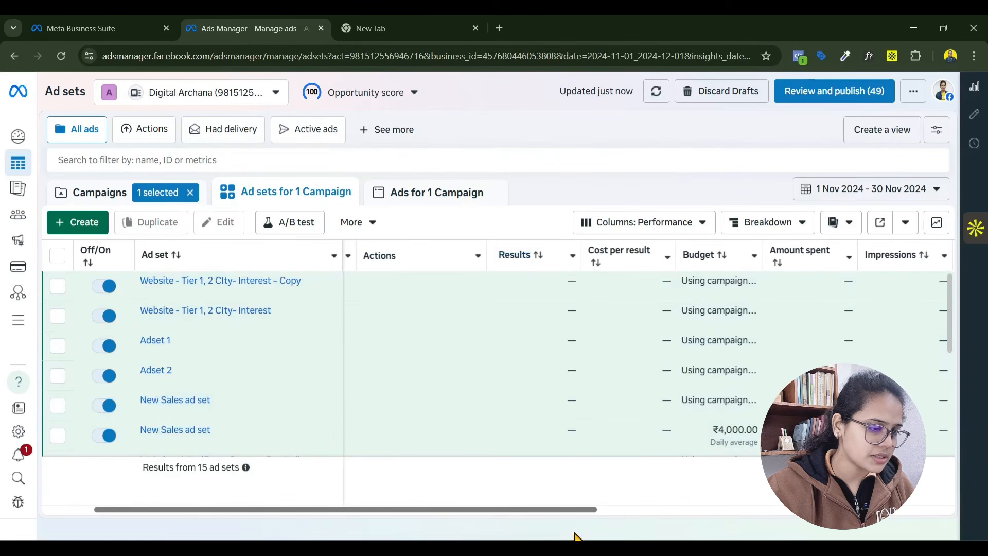
{"action": "left_click_drag", "start_coordinate": [594, 510], "coordinate": [718, 510]}
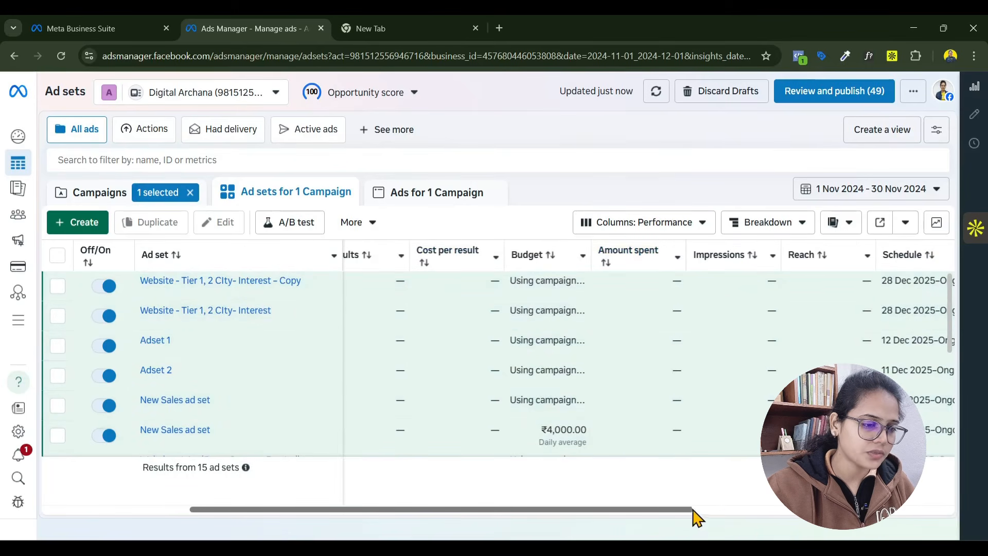
{"action": "left_click_drag", "start_coordinate": [695, 515], "coordinate": [987, 508]}
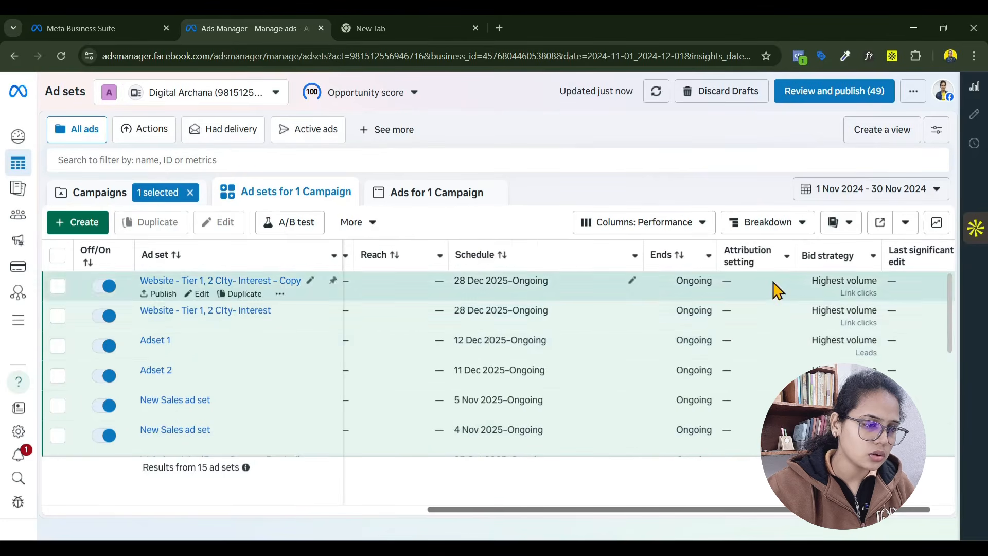
{"action": "left_click_drag", "start_coordinate": [881, 512], "coordinate": [948, 512]}
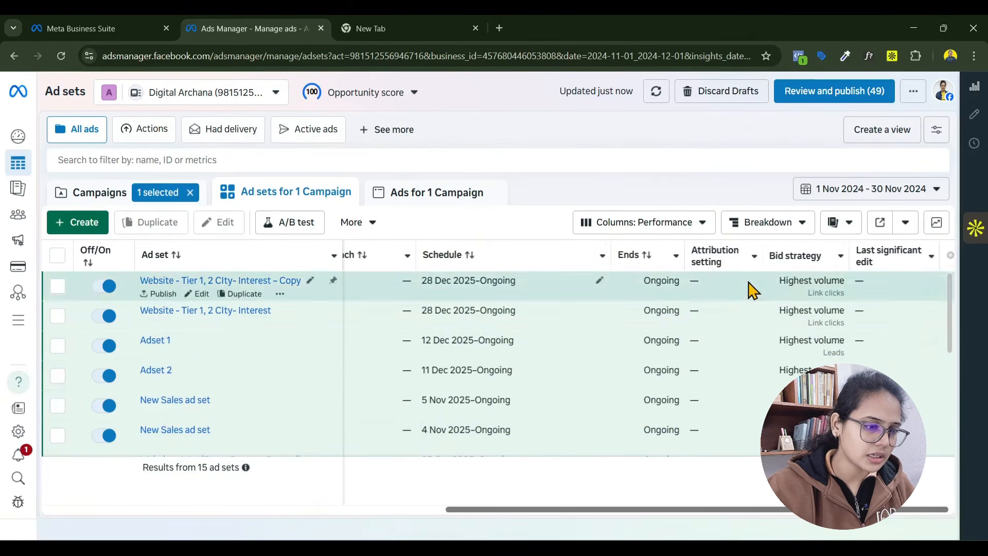
{"action": "left_click", "coordinate": [754, 257]}
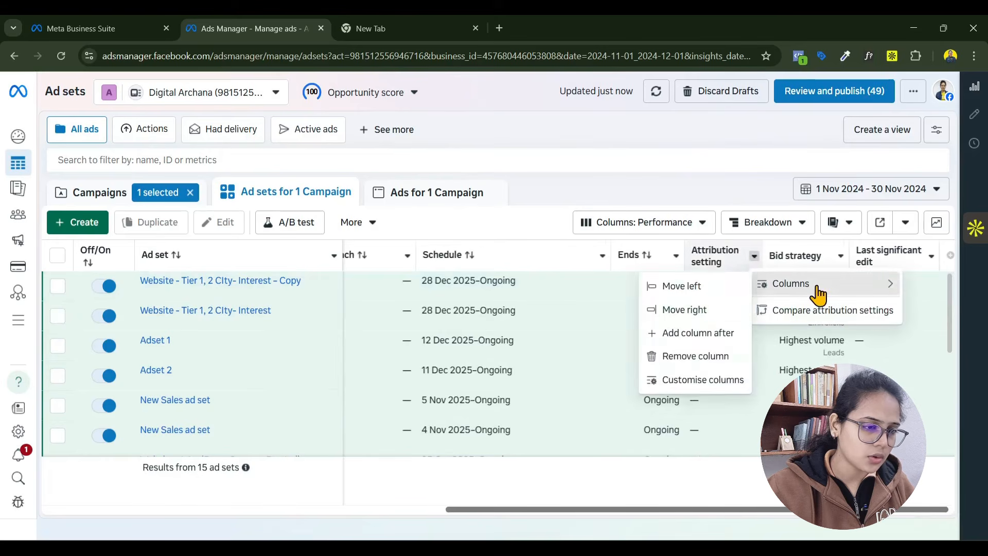
{"action": "mouse_move", "coordinate": [817, 294]}
{"action": "left_click", "coordinate": [674, 429]}
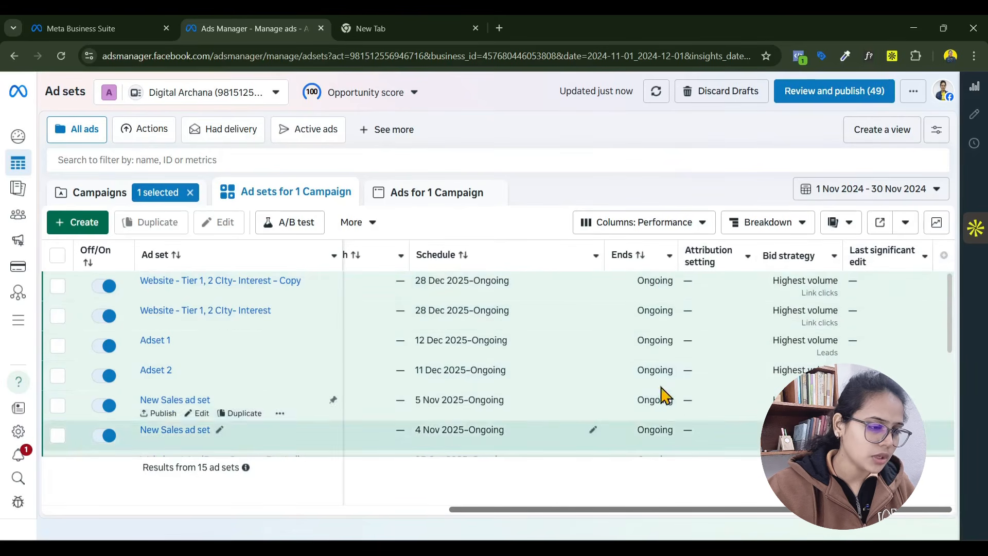
{"action": "left_click_drag", "start_coordinate": [632, 514], "coordinate": [254, 515]}
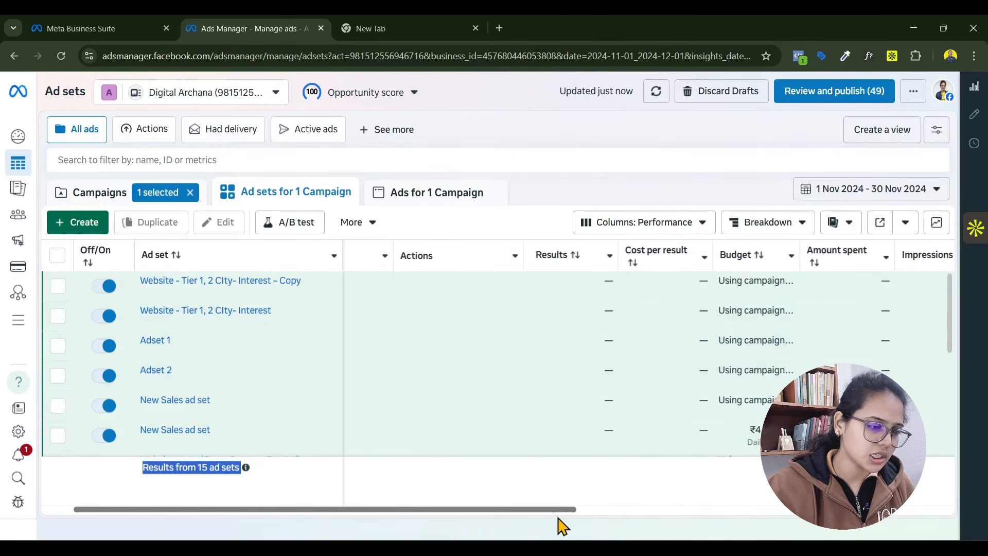
{"action": "left_click_drag", "start_coordinate": [564, 512], "coordinate": [633, 512]}
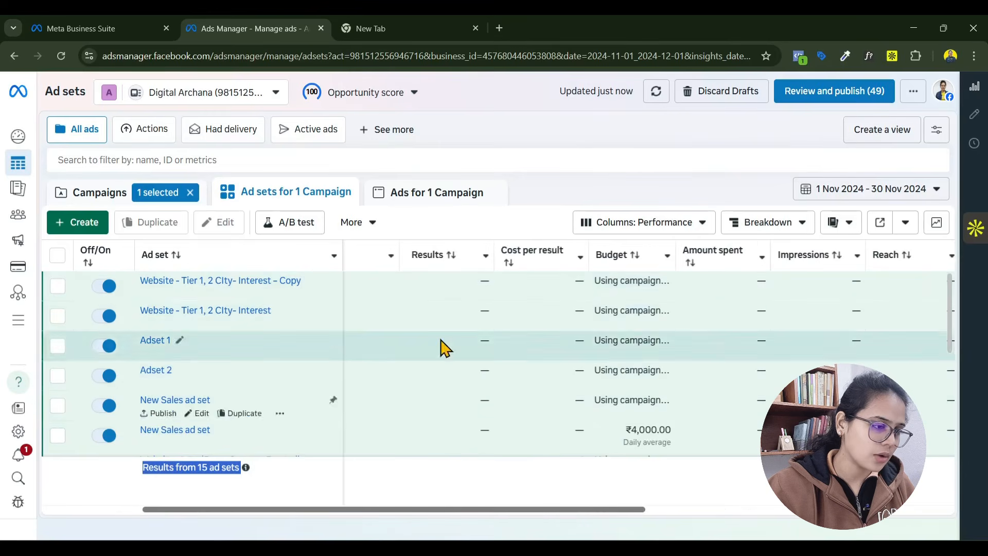
{"action": "left_click_drag", "start_coordinate": [574, 518], "coordinate": [897, 508]}
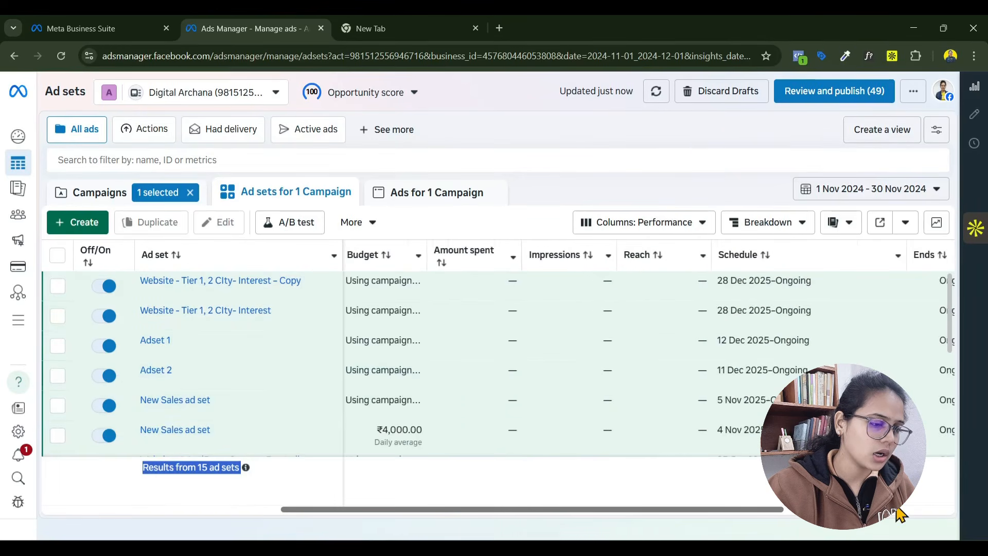
- Check the account's opportunity score and open the datasets in Events Manager
{"action": "left_click", "coordinate": [415, 92]}
{"action": "left_click", "coordinate": [21, 324]}
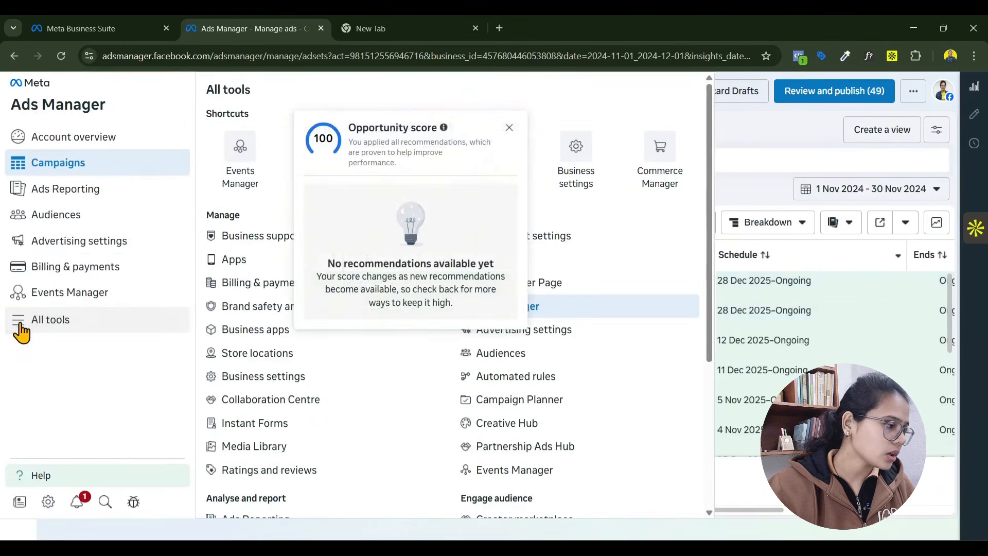
{"action": "left_click", "coordinate": [236, 173]}
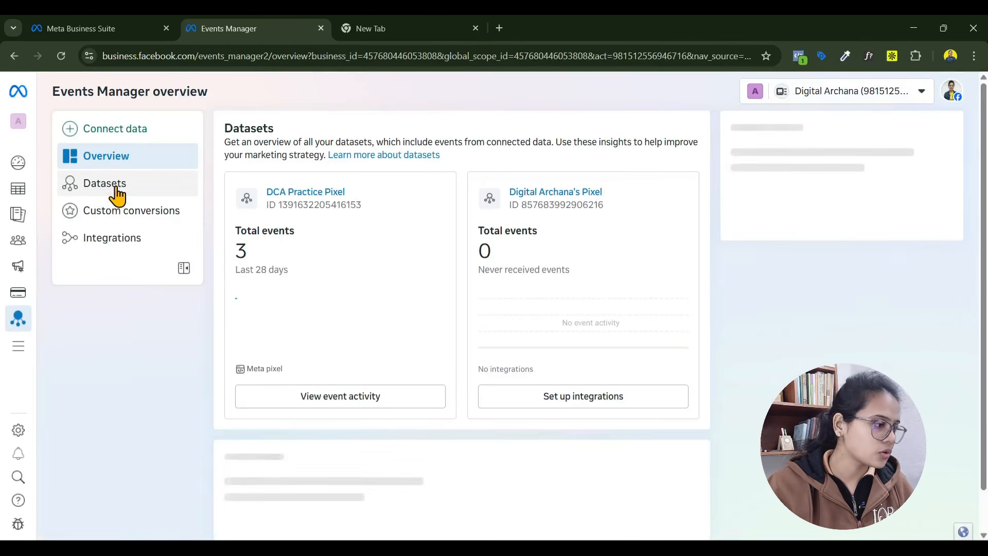
{"action": "left_click", "coordinate": [117, 196]}
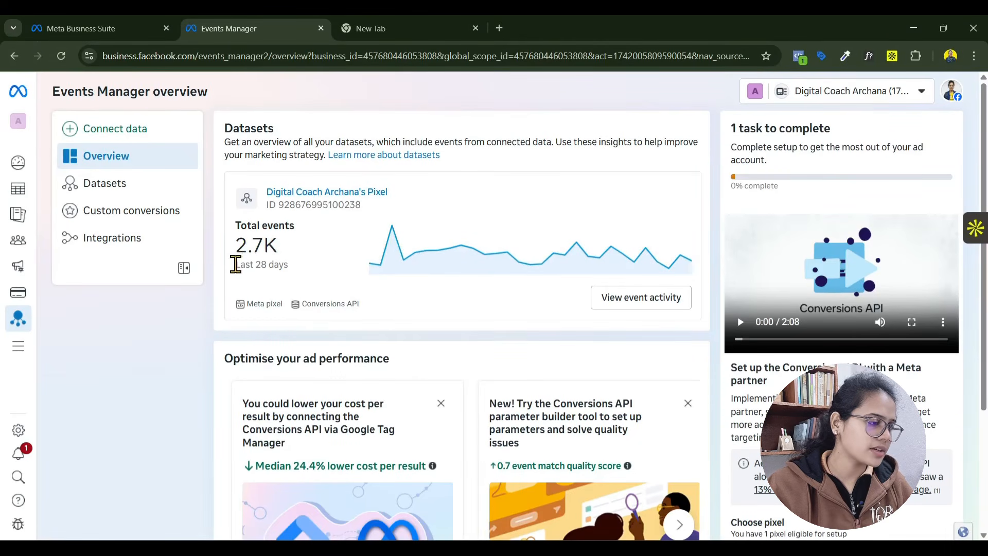
- Review the dataset's 28-day total in the Events Manager overview, and the pixel's event activity chart and list of events
{"action": "left_click_drag", "start_coordinate": [235, 265], "coordinate": [303, 273]}
{"action": "scroll", "coordinate": [435, 287], "scroll_direction": "down", "scroll_amount": 3}
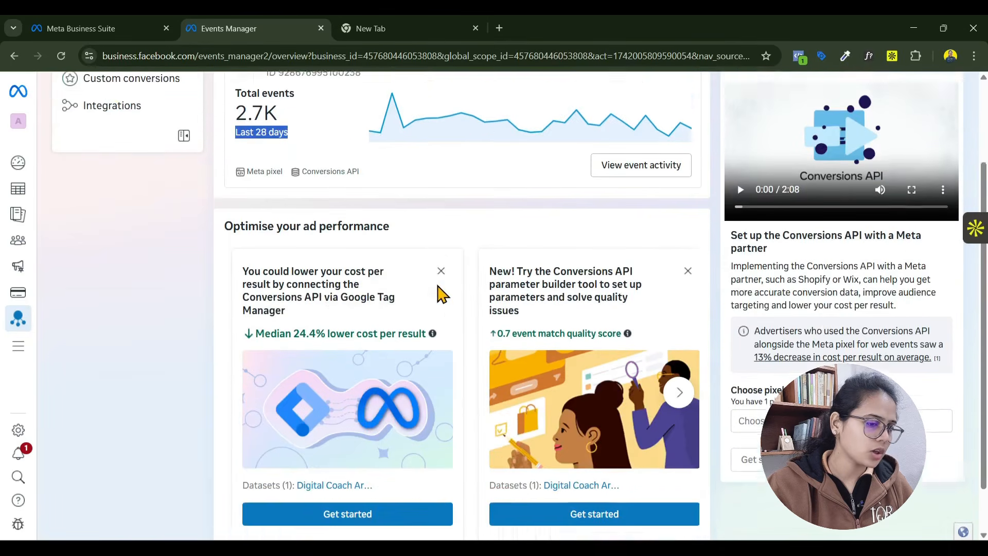
{"action": "scroll", "coordinate": [440, 293], "scroll_direction": "up", "scroll_amount": 3}
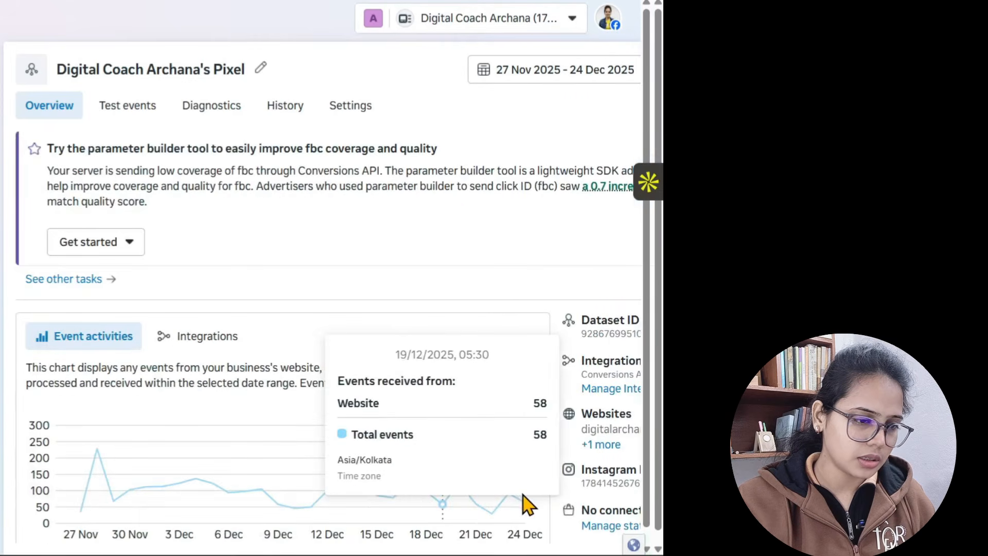
{"action": "scroll", "coordinate": [536, 512], "scroll_direction": "down", "scroll_amount": 7}
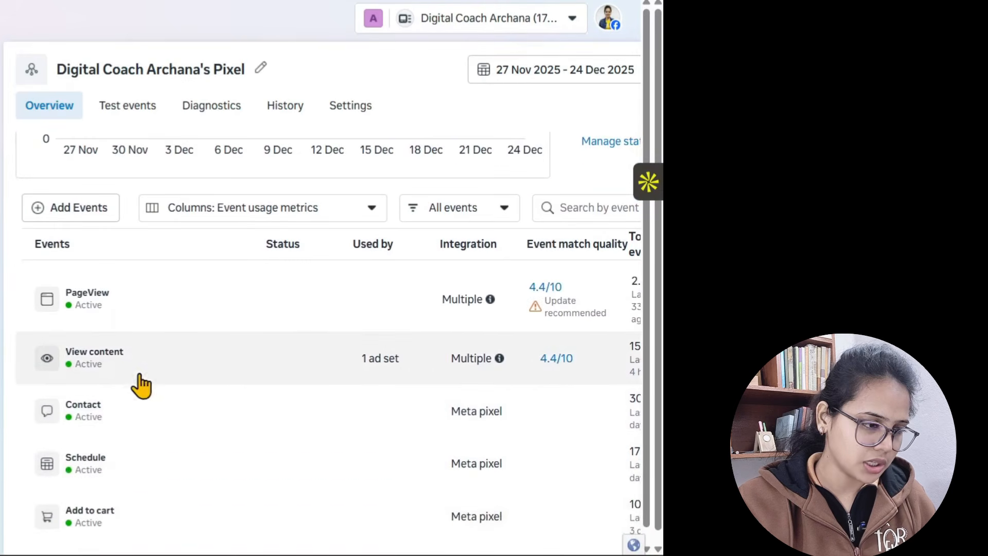